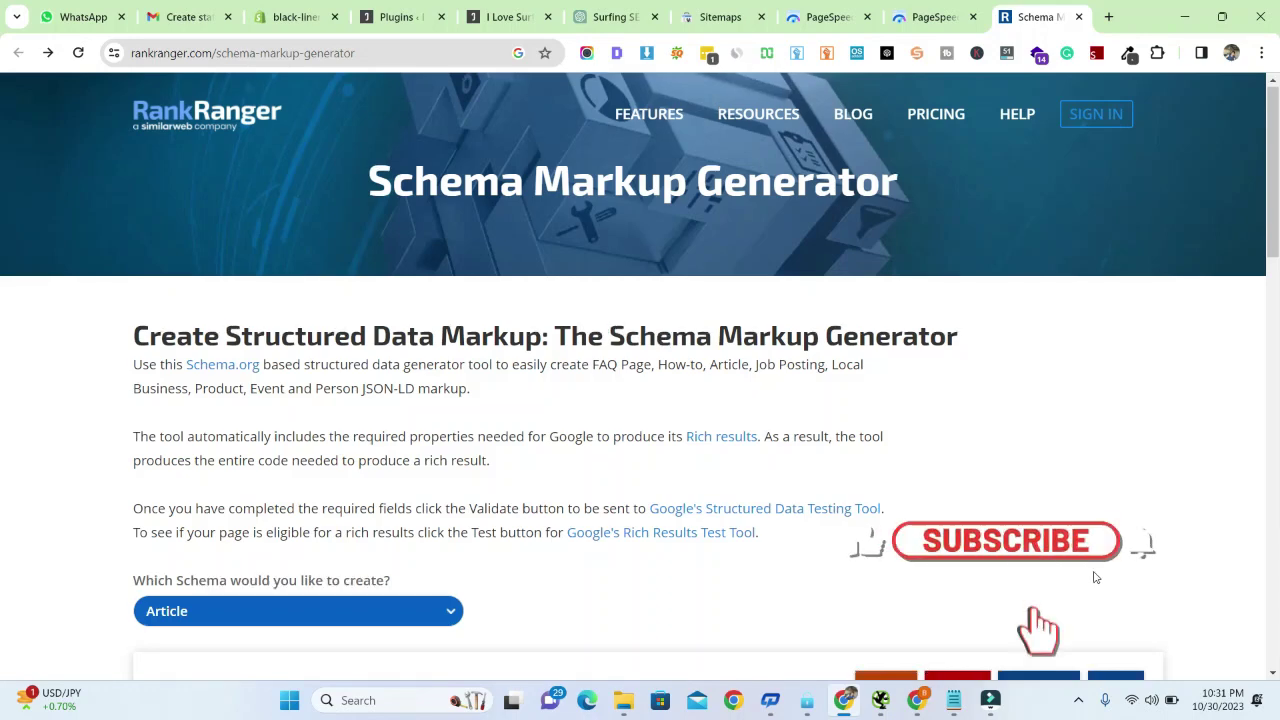
- Dismiss the promo popup and select the generator page's web address
scroll(1095, 577, down, 2)
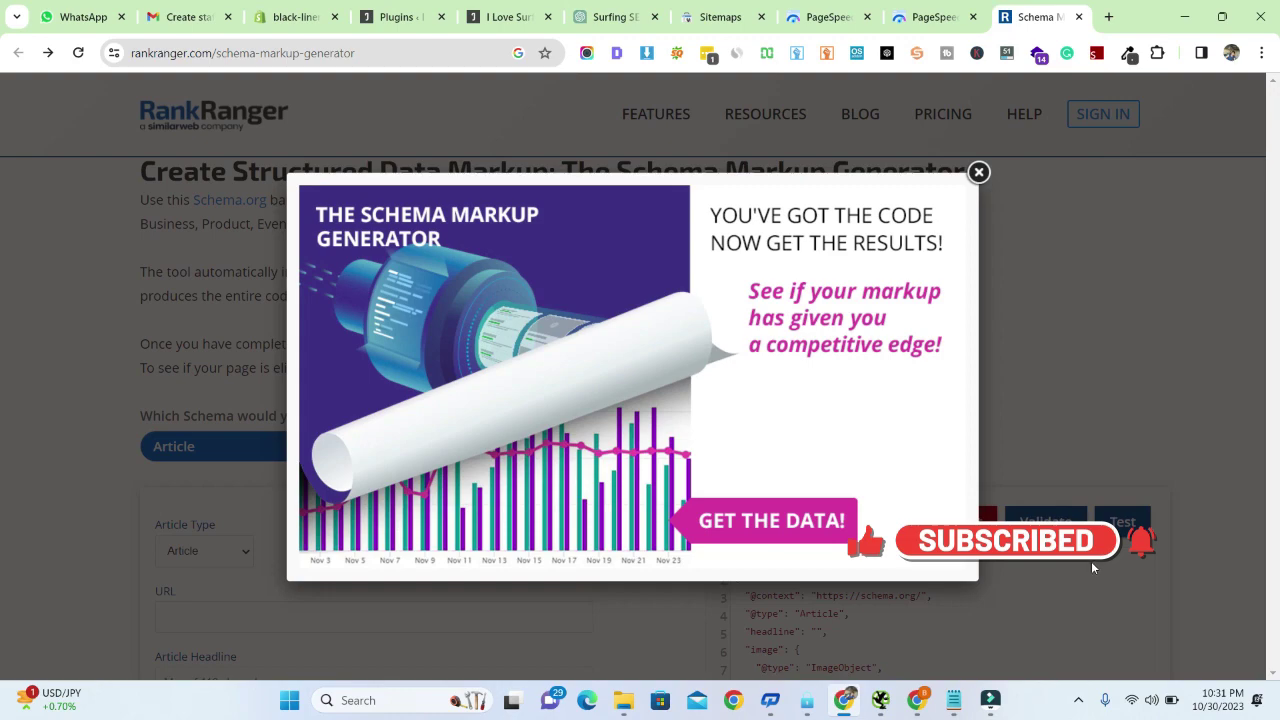
click(979, 172)
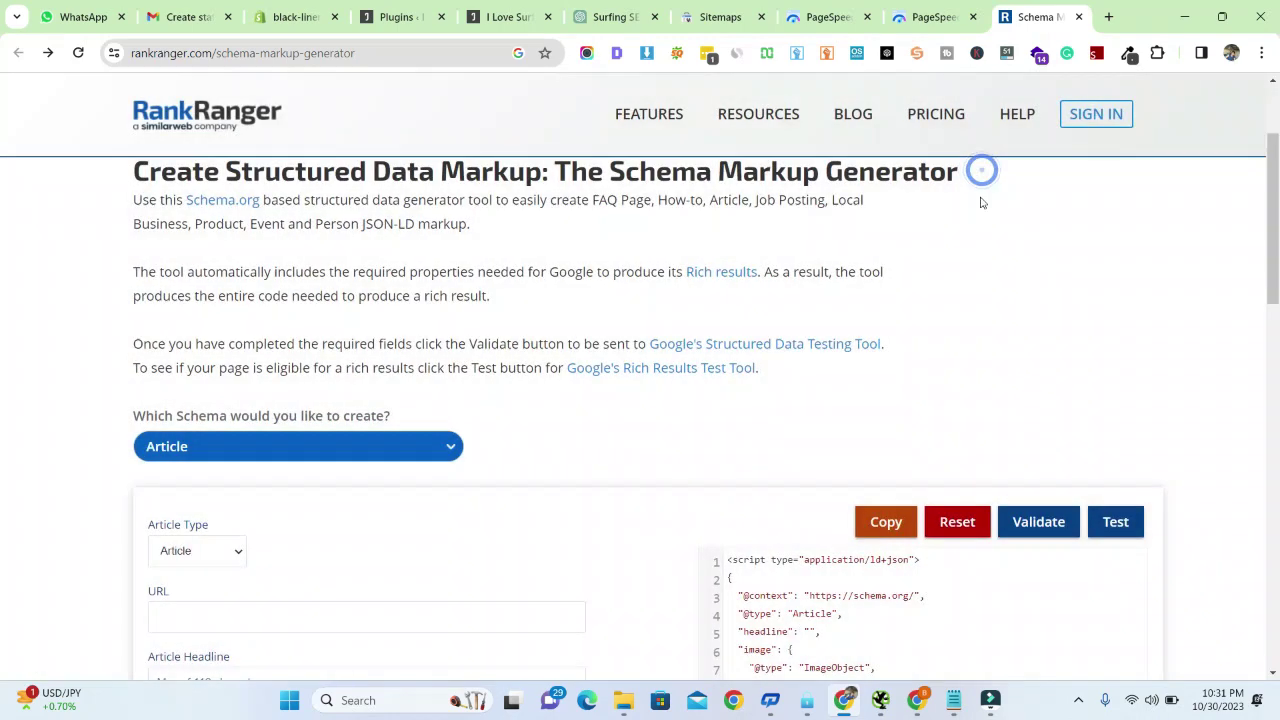
scroll(849, 334, up, 2)
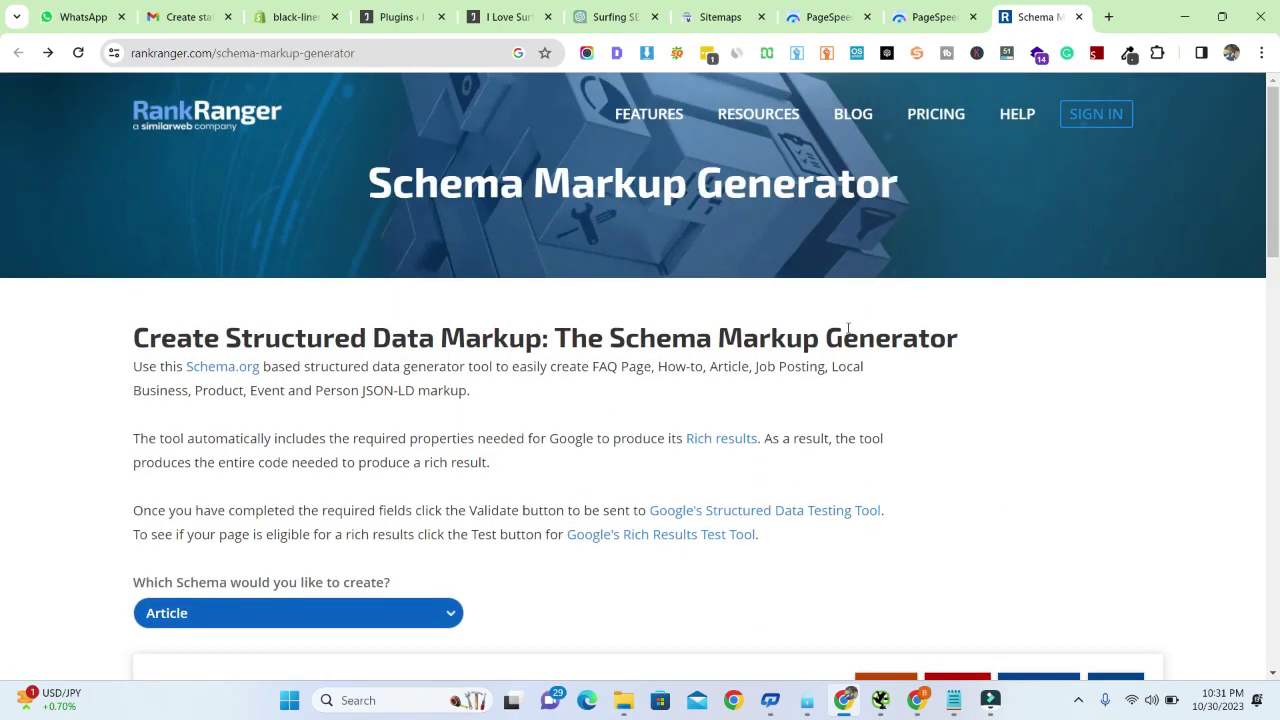
click(207, 58)
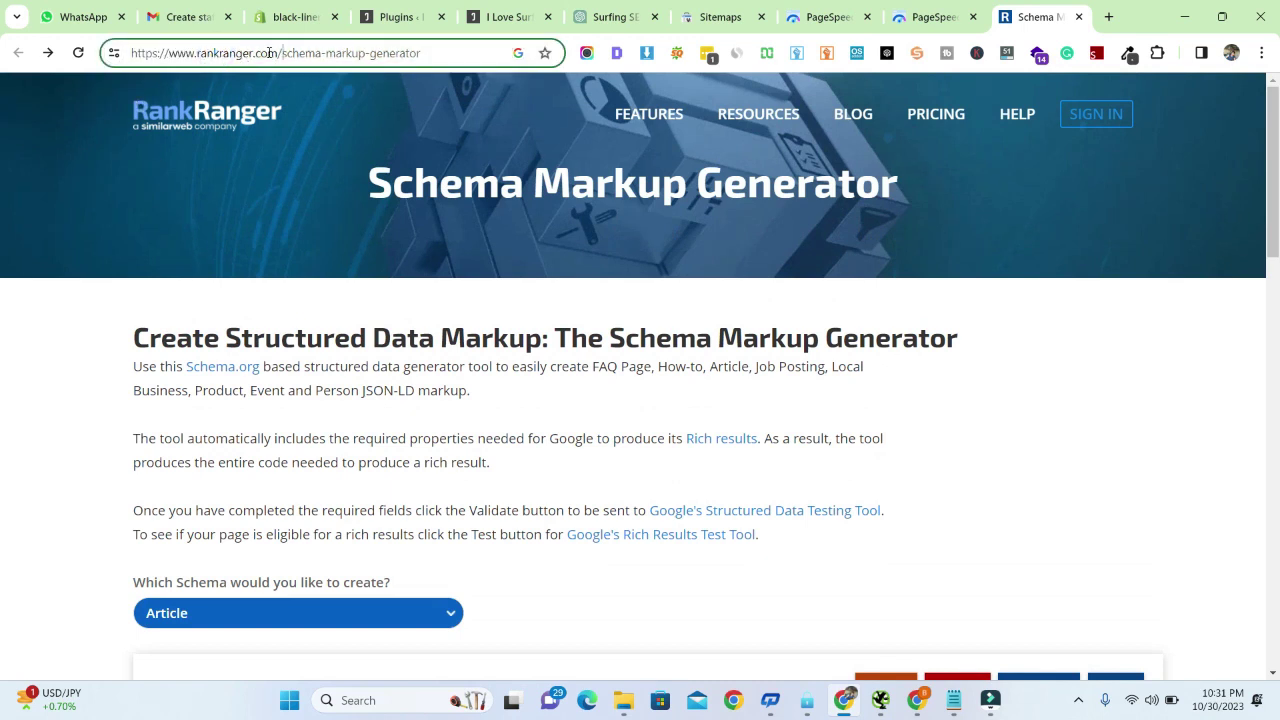
drag(277, 52, 157, 53)
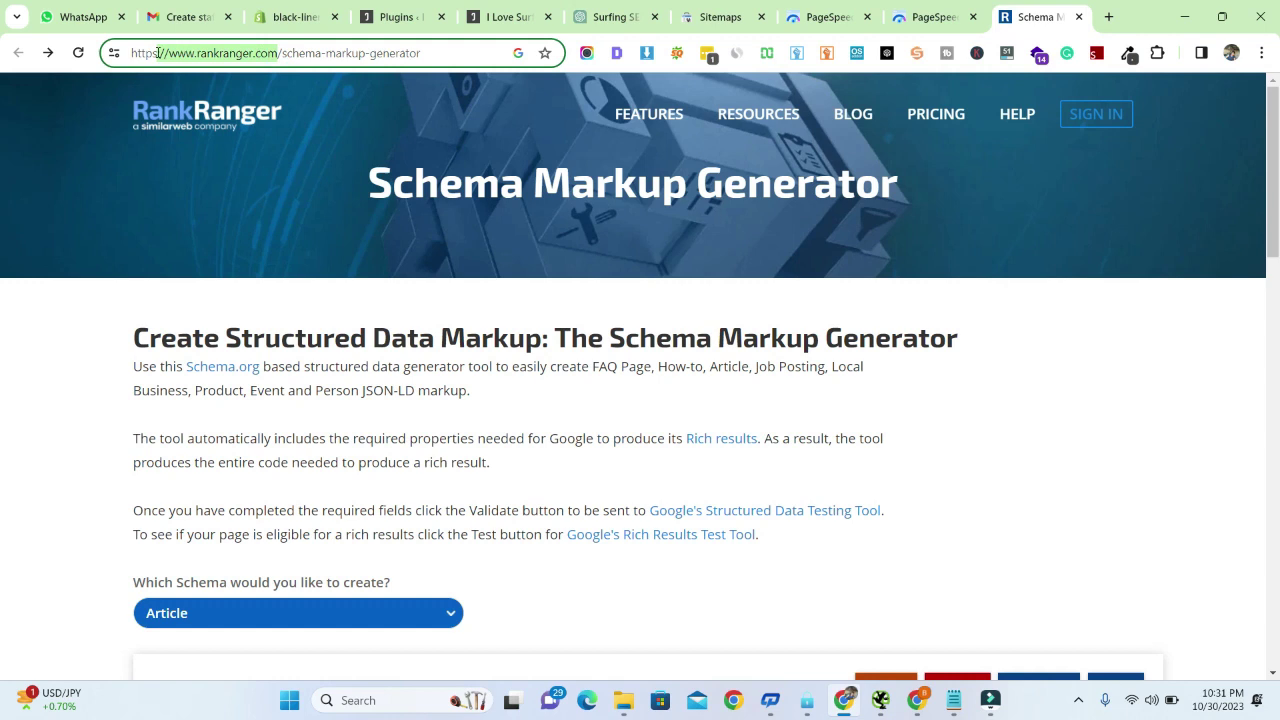
click(432, 52)
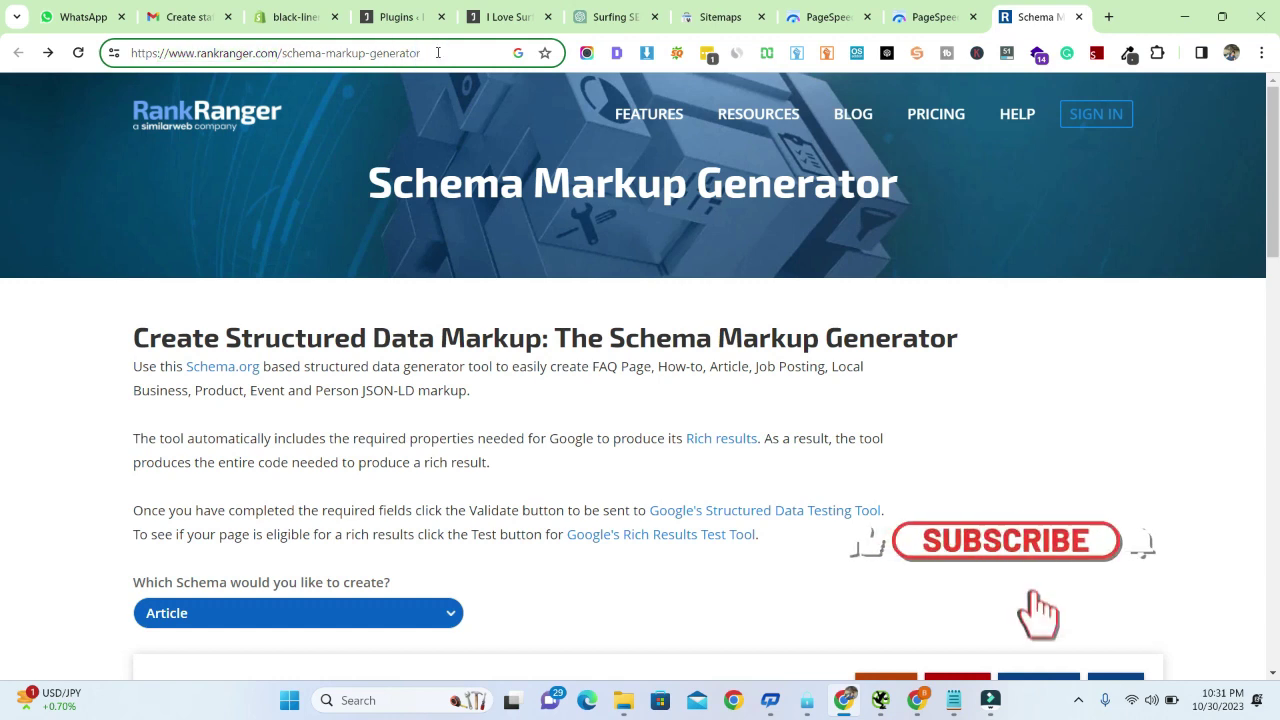
key(shift+Left)
key(shift+Left)
key(shift+Left)
key(shift+Left)
key(shift+Left)
key(shift+Left)
key(shift+Left)
key(shift+Left)
key(shift+Left)
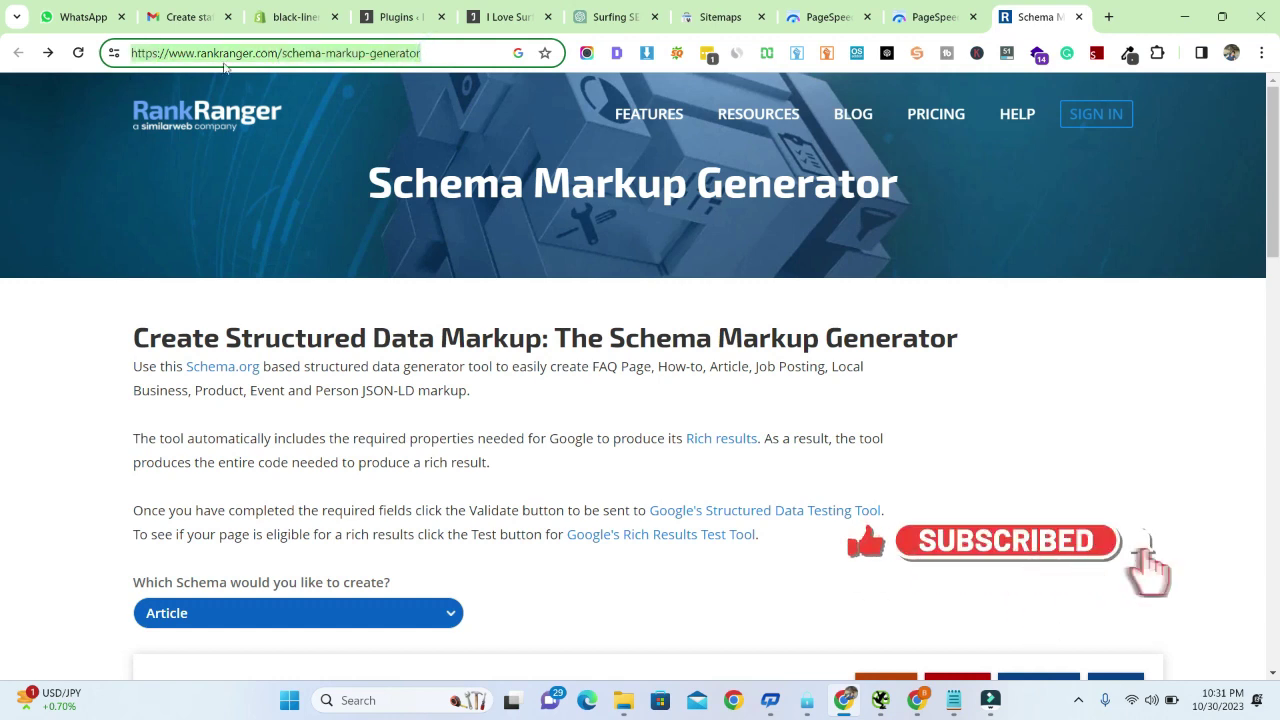
key(shift+Left)
key(shift+Left)
key(shift+Left)
click(431, 52)
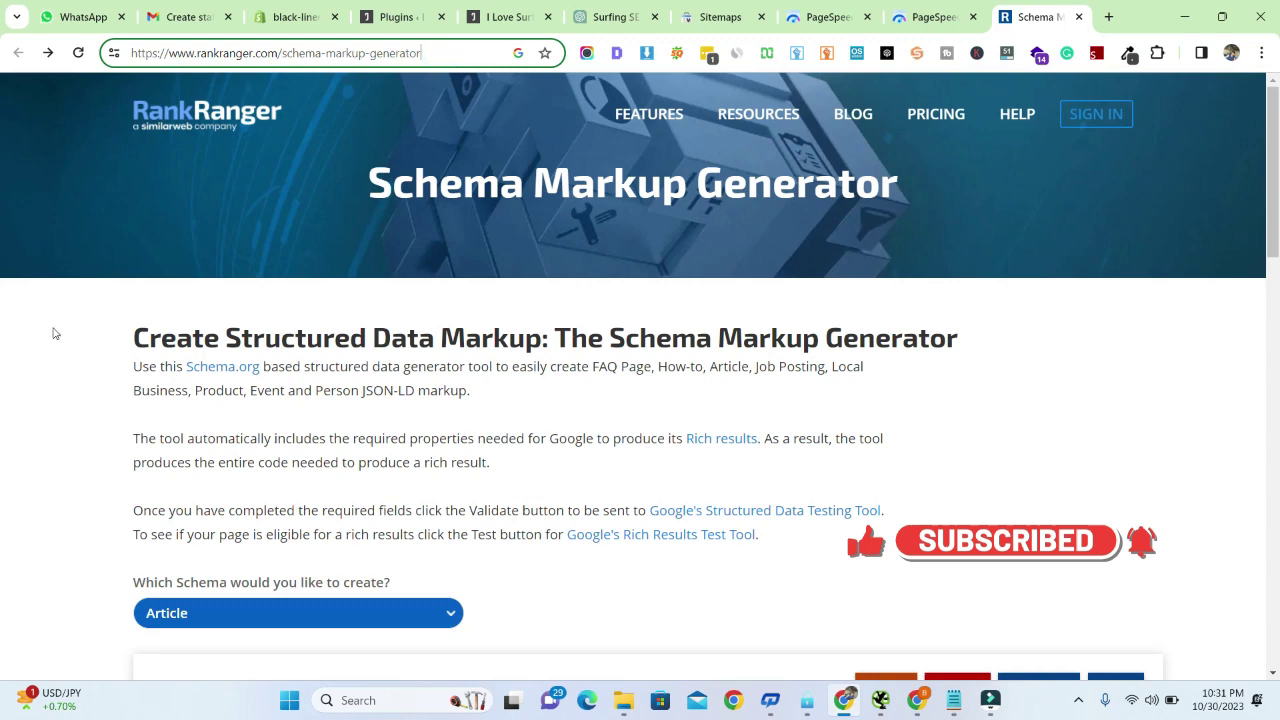
- Scroll to 'Which Schema would you like to create?' and expand its schema type list
scroll(52, 332, down, 1)
scroll(55, 332, down, 2)
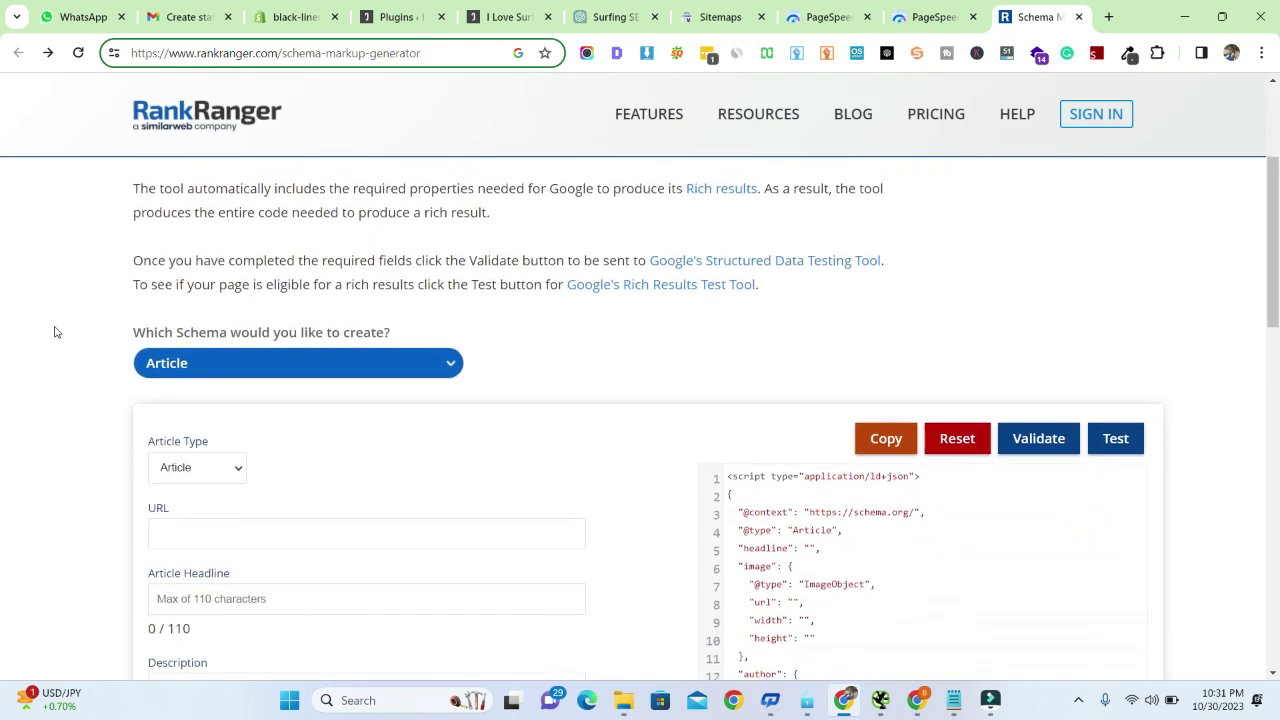
scroll(56, 330, down, 1)
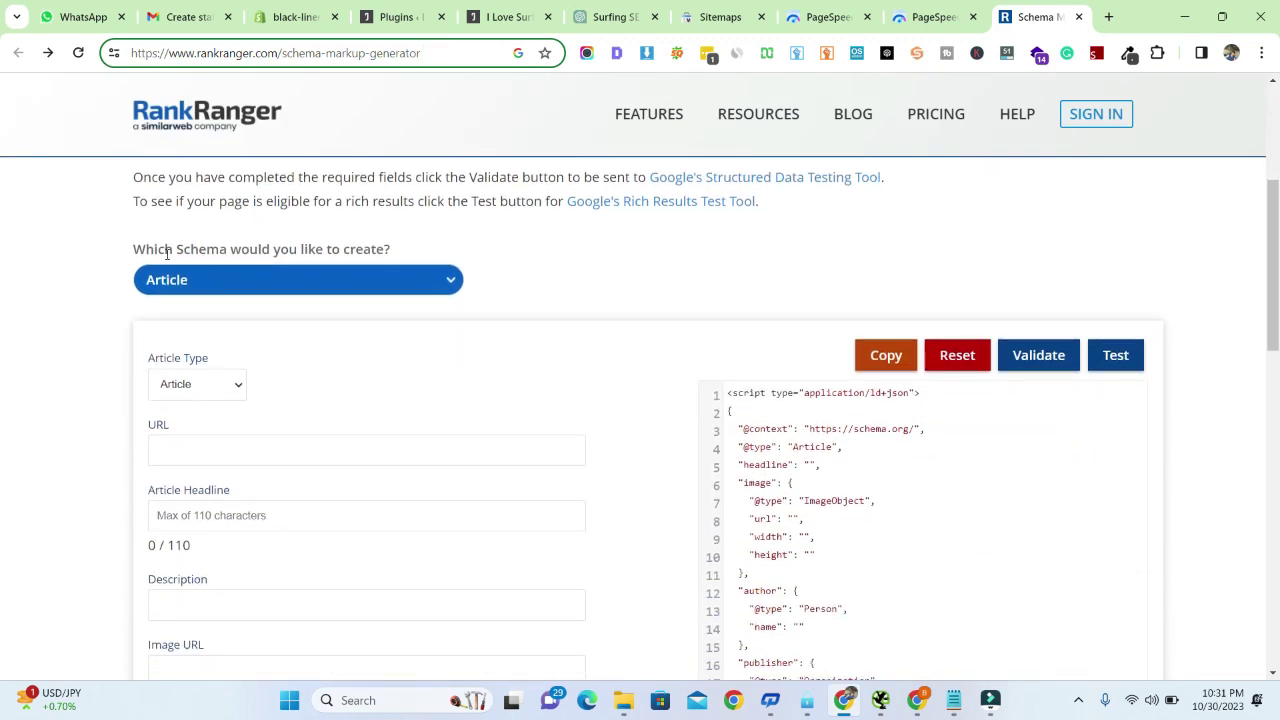
drag(122, 254, 372, 246)
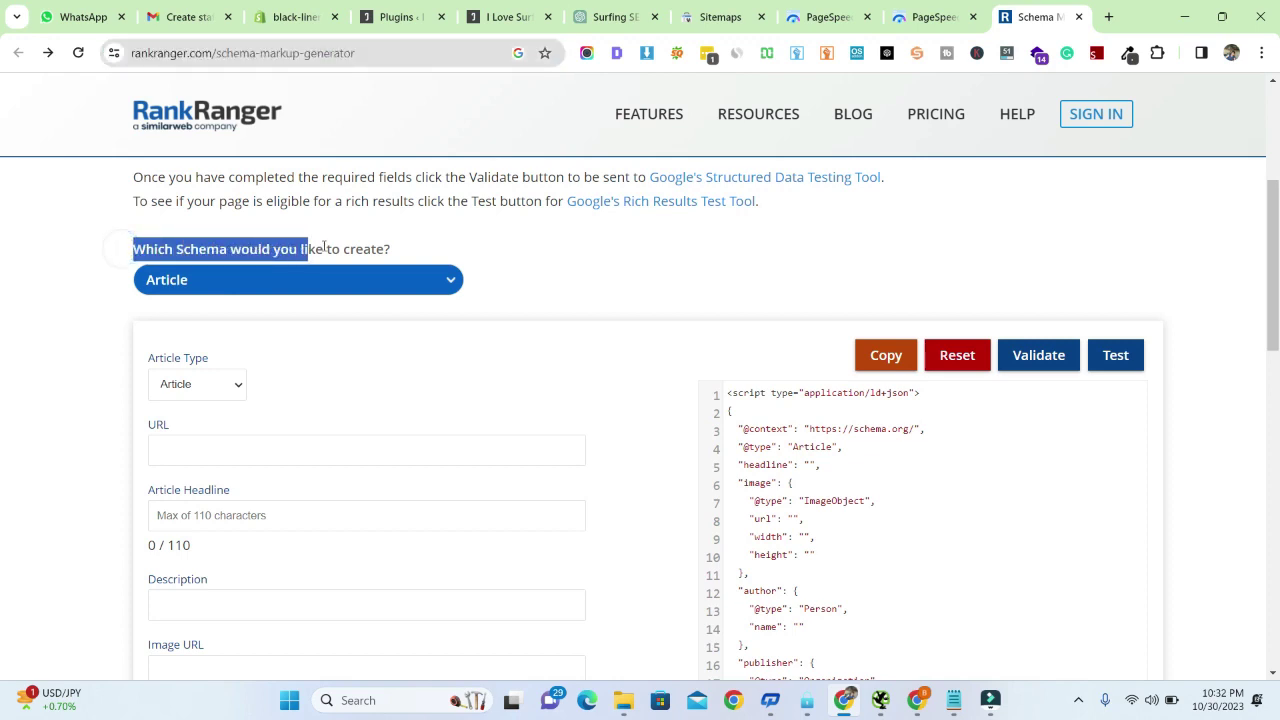
click(451, 245)
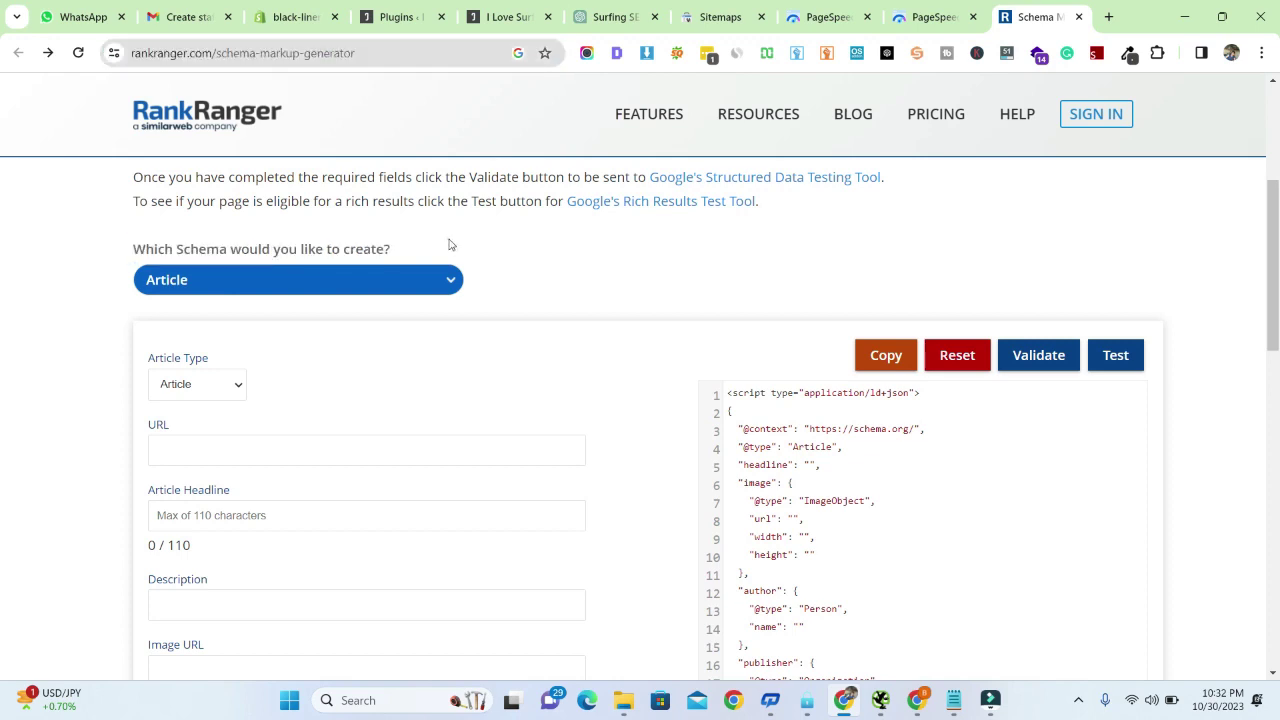
click(258, 287)
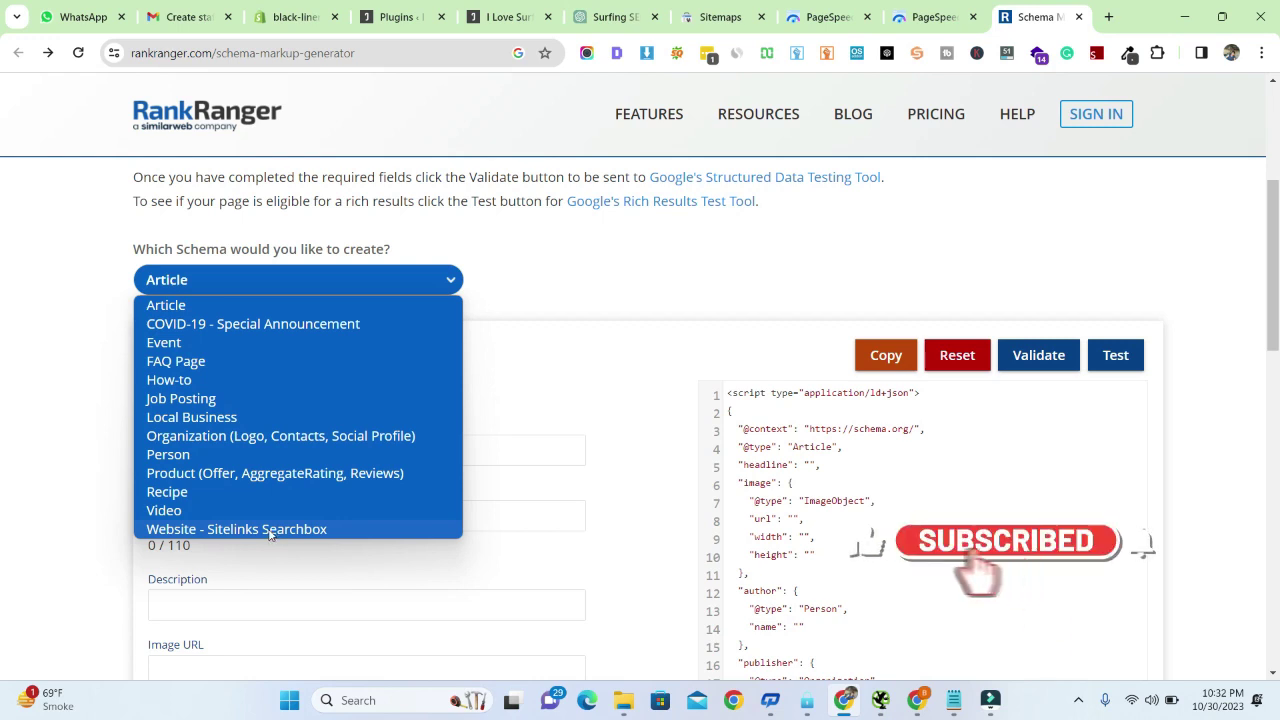
- Switch the schema type to Organization and focus its Name field
click(205, 437)
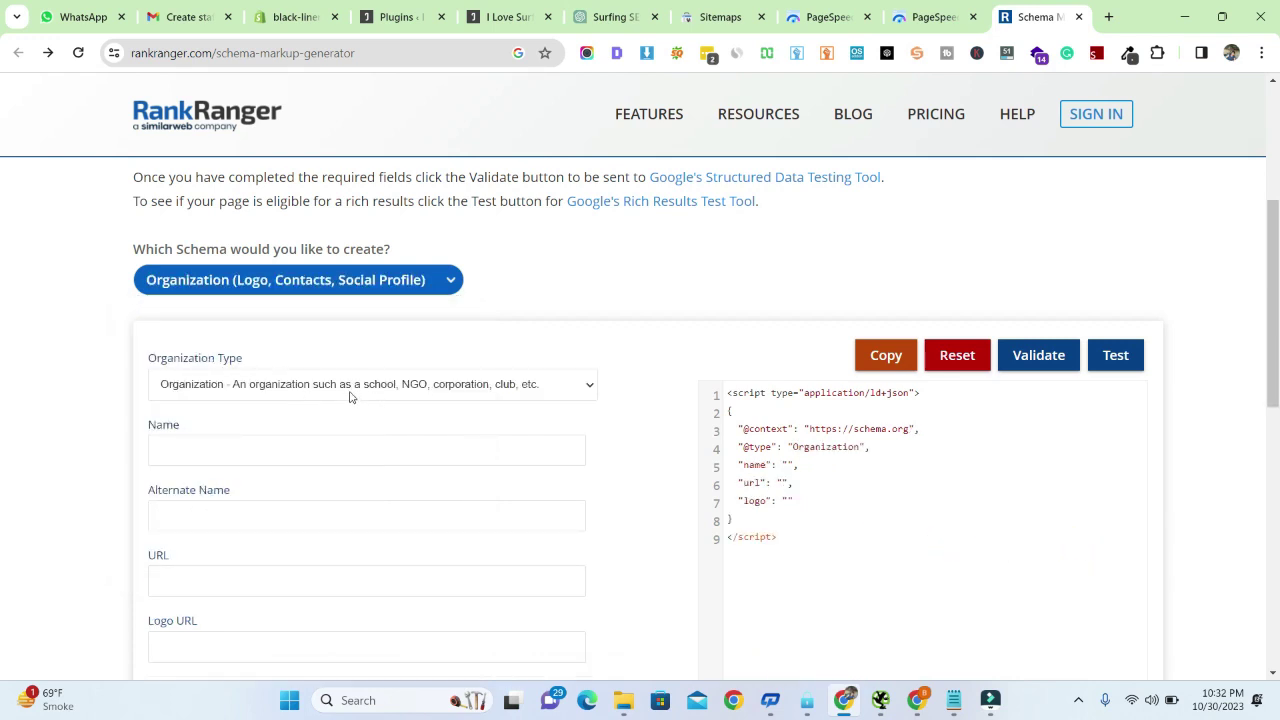
scroll(250, 447, down, 1)
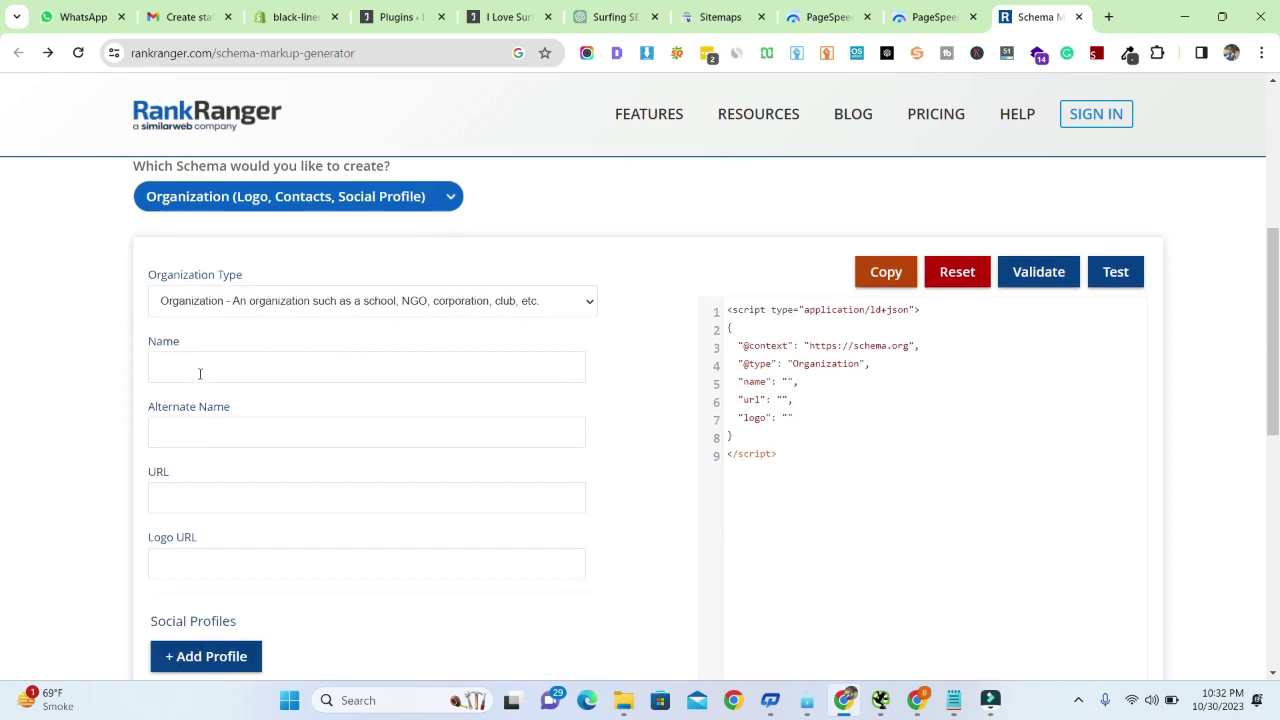
click(199, 370)
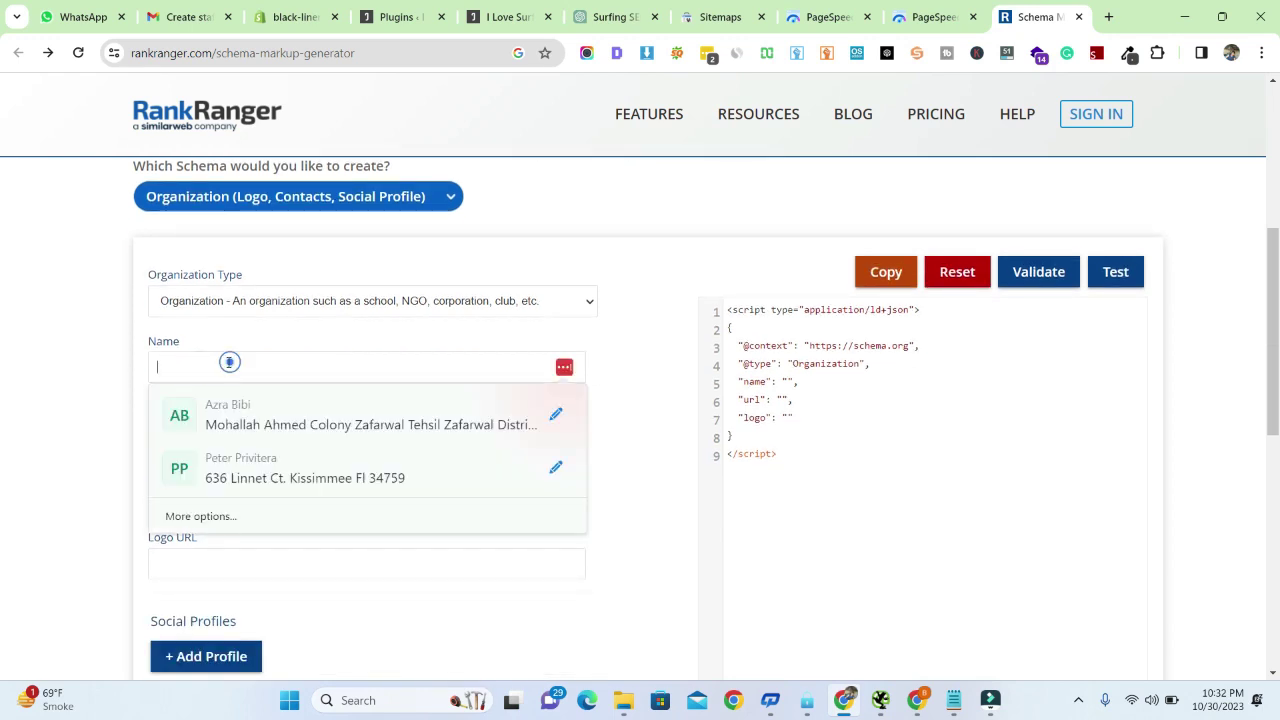
click(33, 350)
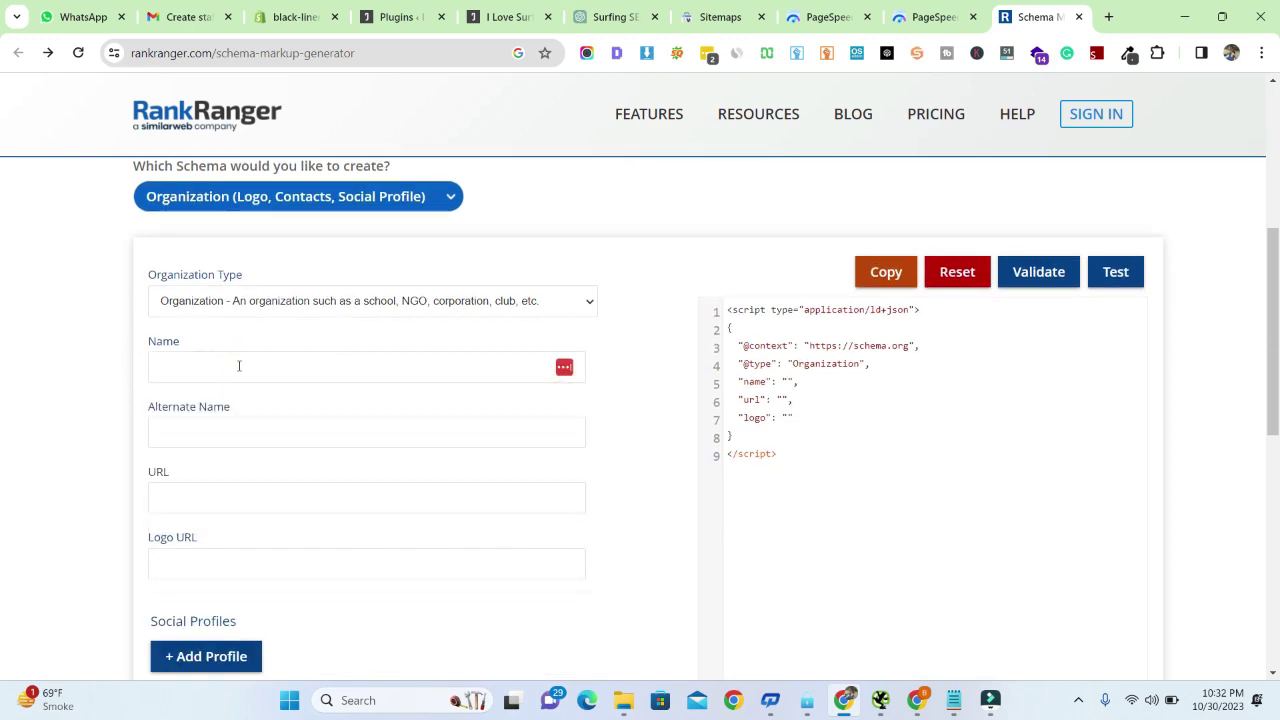
- Copy 'ilovesurfing' from the WordPress address and edit it into the Name as 'I love Surfing'
click(393, 16)
click(300, 52)
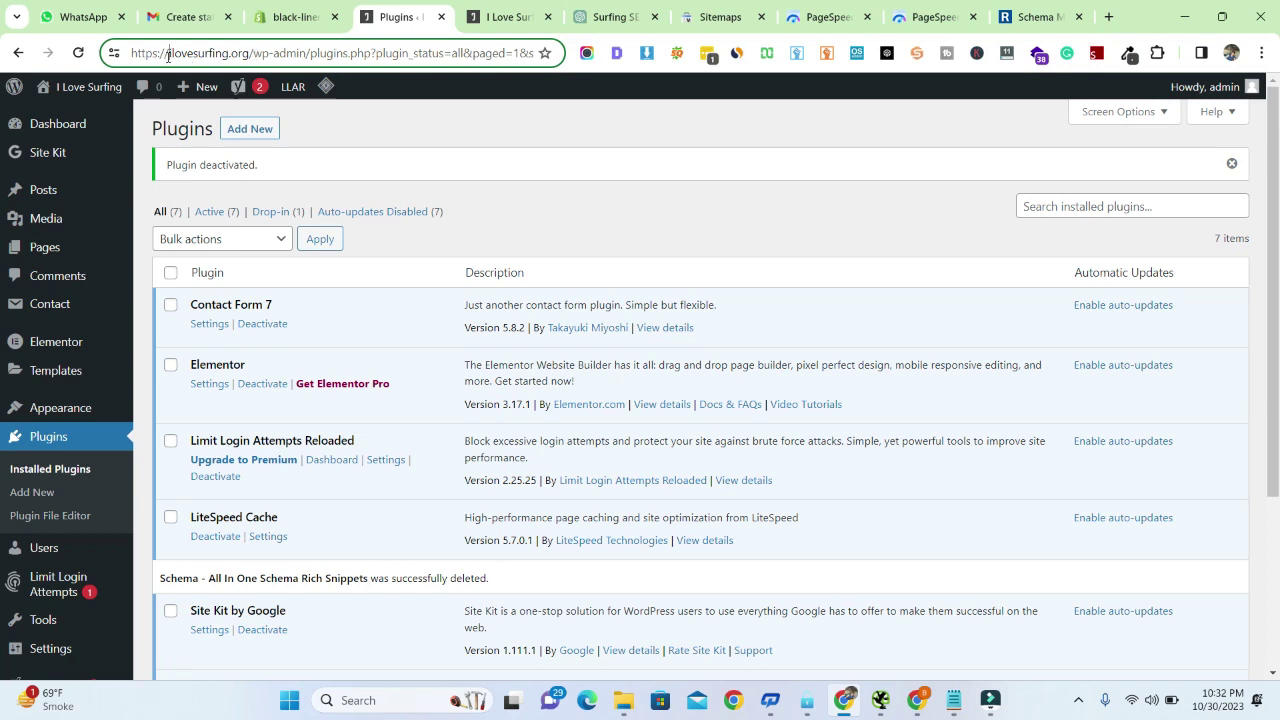
drag(168, 54, 229, 55)
key(ctrl+c)
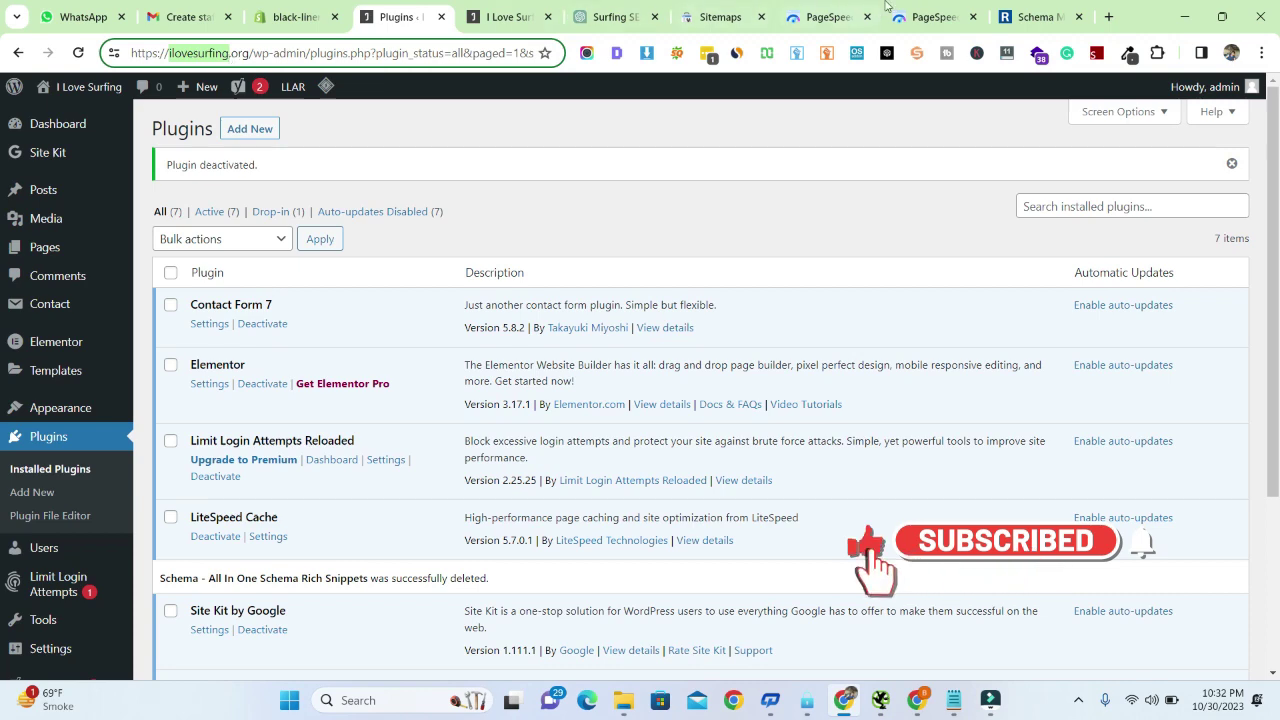
click(1040, 16)
click(350, 367)
key(ctrl+v)
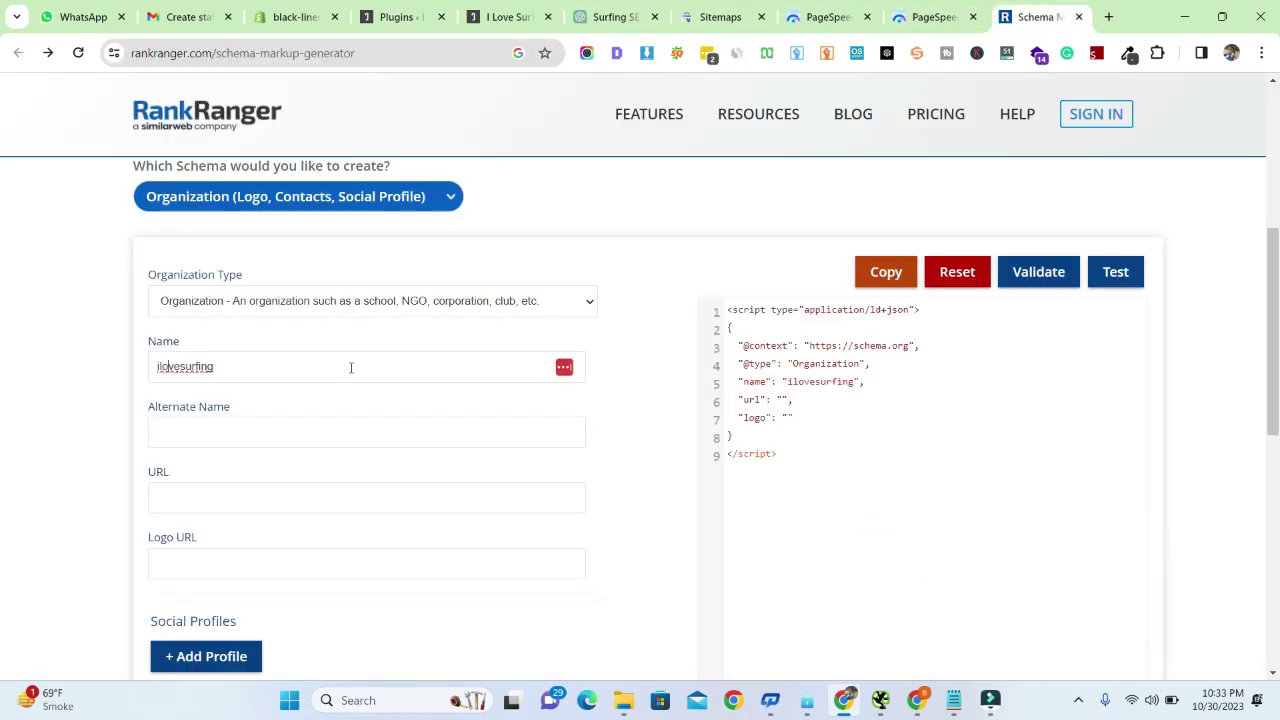
key(BackSpace)
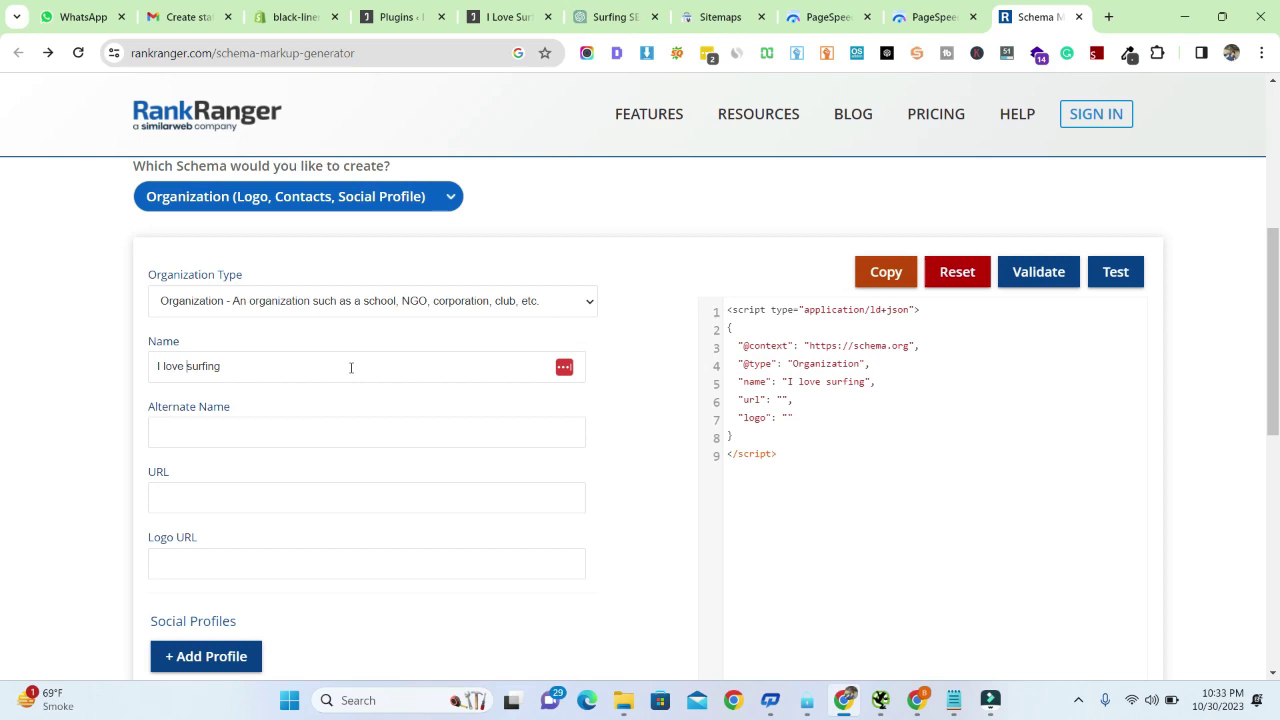
key(Delete)
text(S)
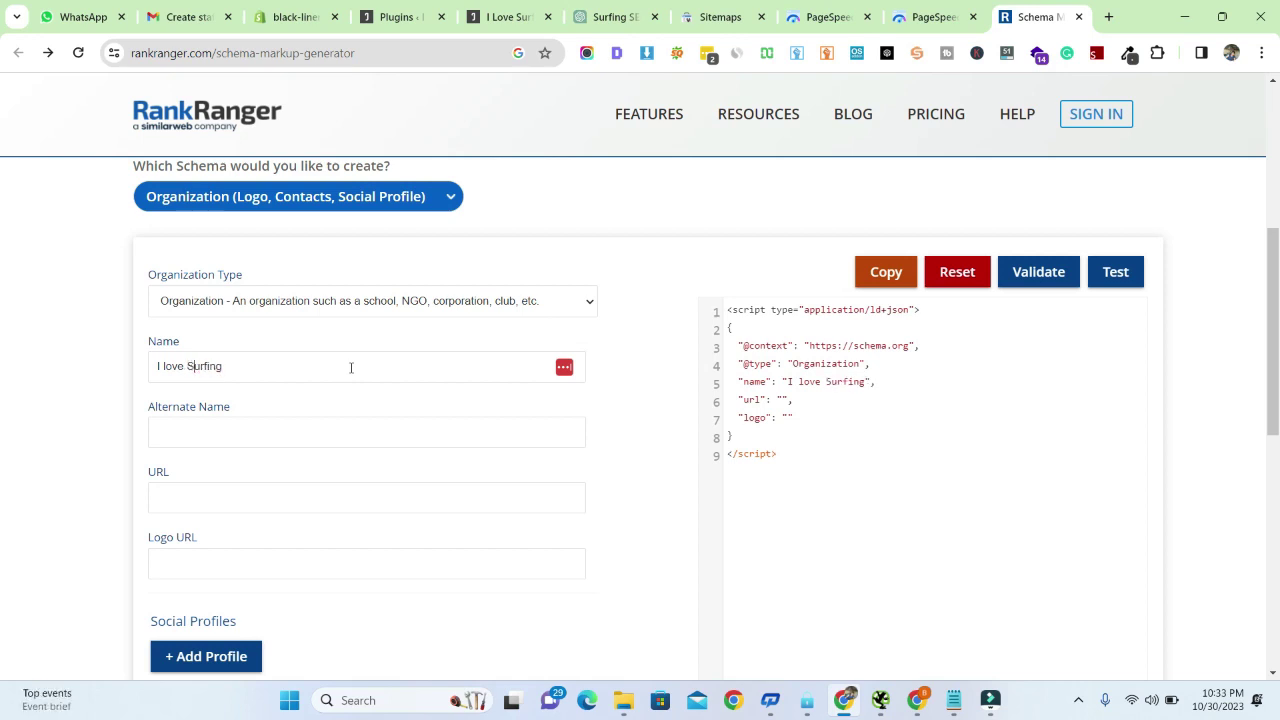
click(345, 430)
text(I love Surfing)
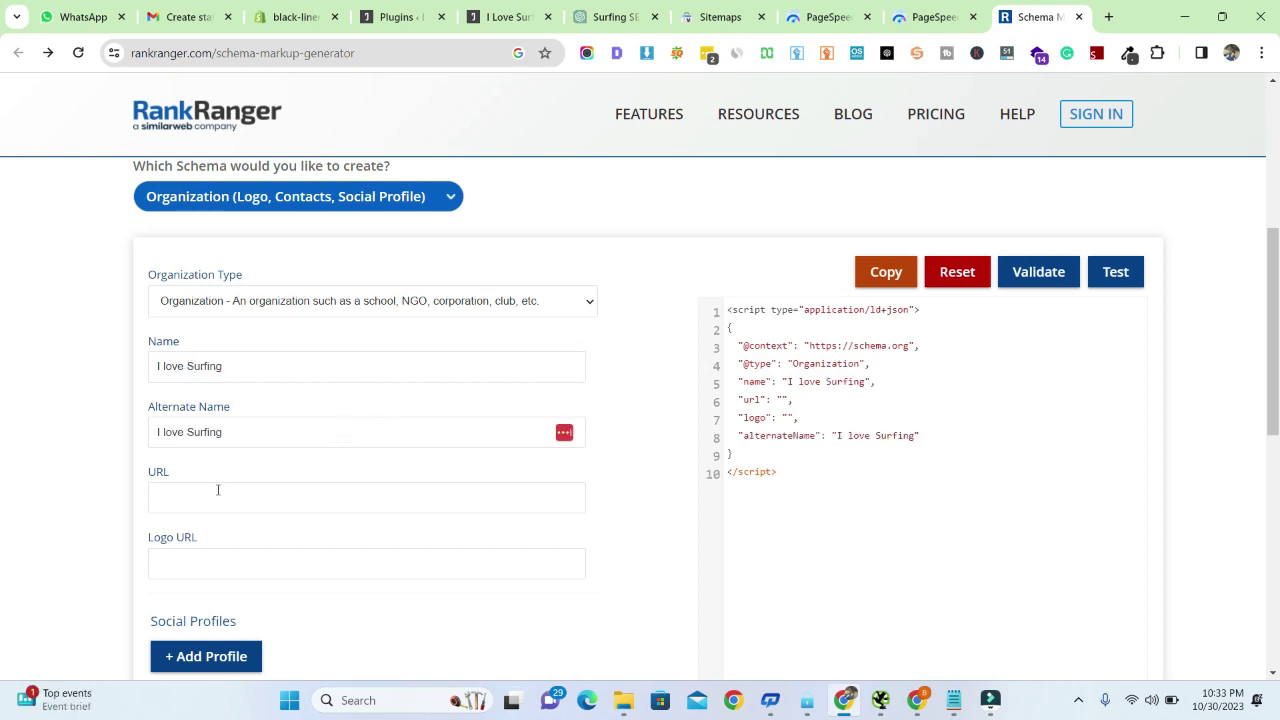
click(400, 17)
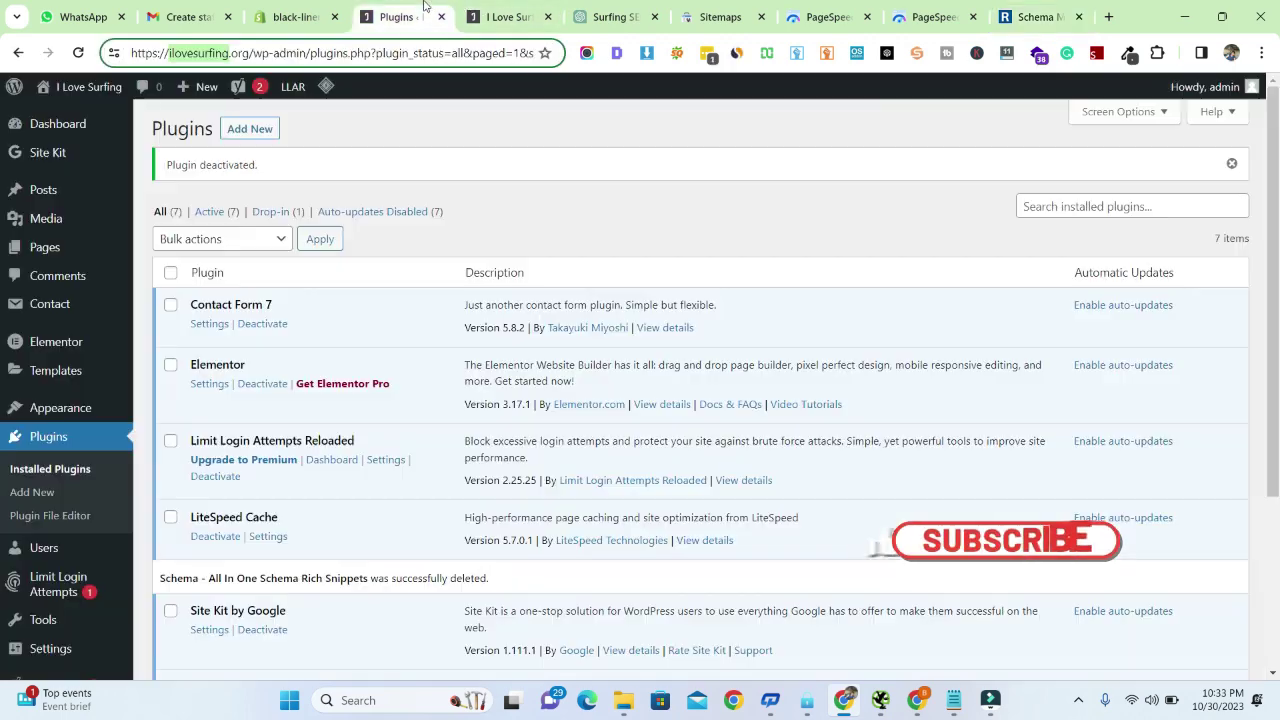
click(513, 10)
click(165, 52)
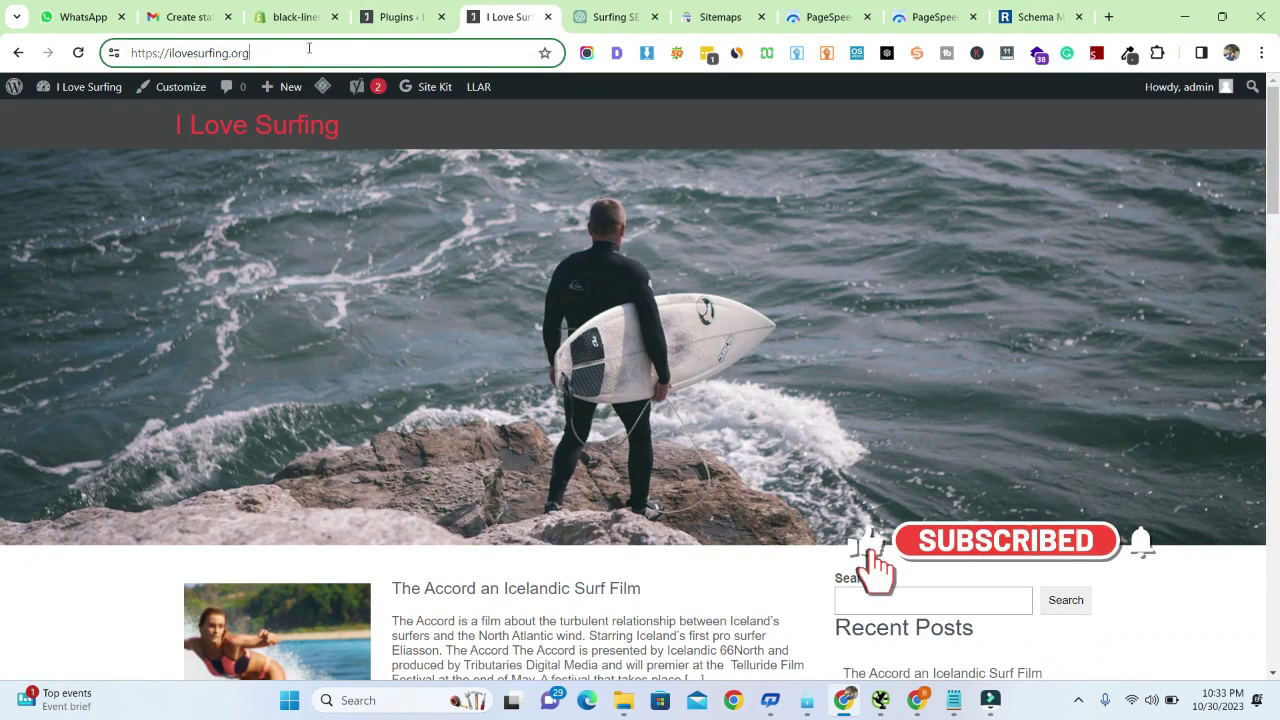
right_click(214, 52)
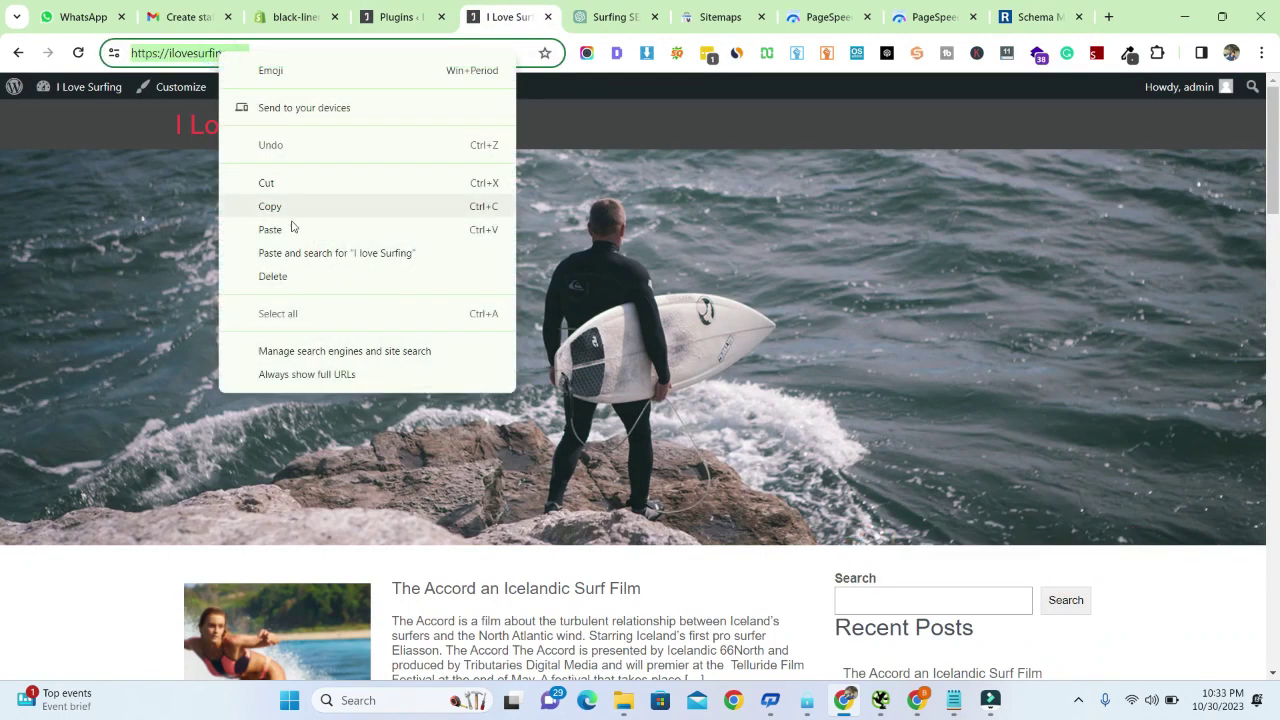
click(290, 210)
click(1040, 17)
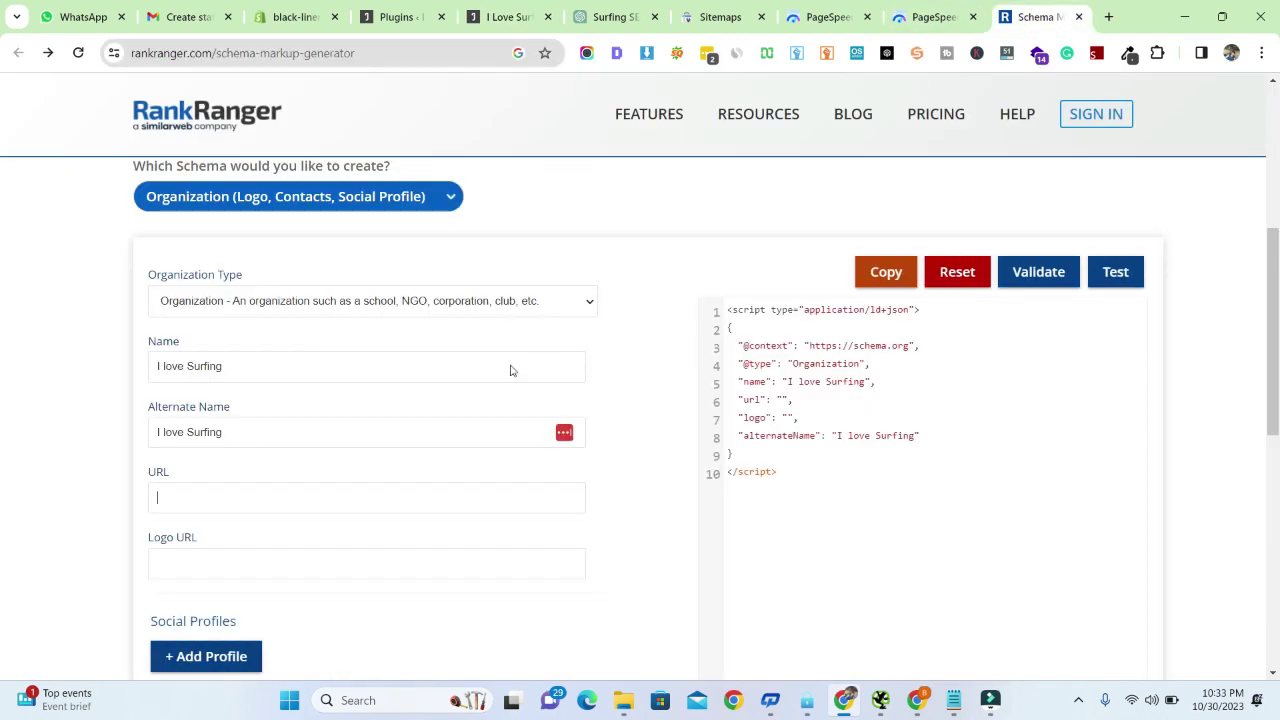
key(ctrl+v)
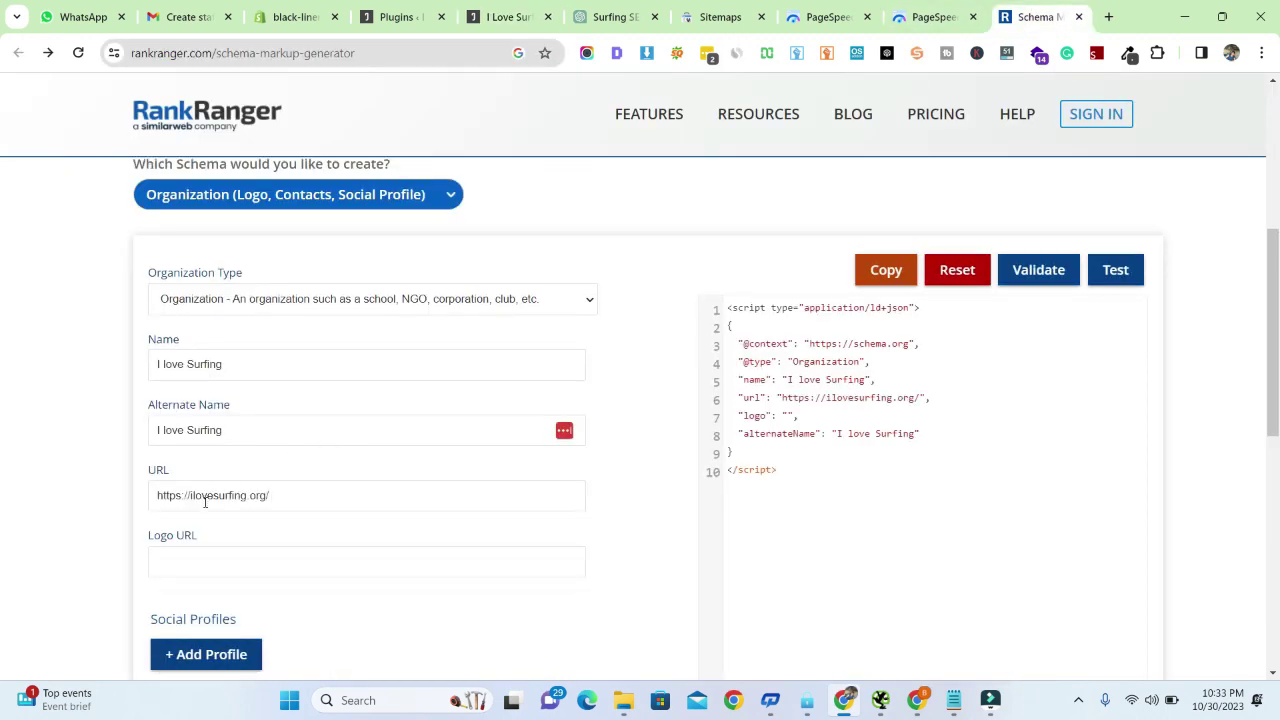
scroll(207, 508, down, 1)
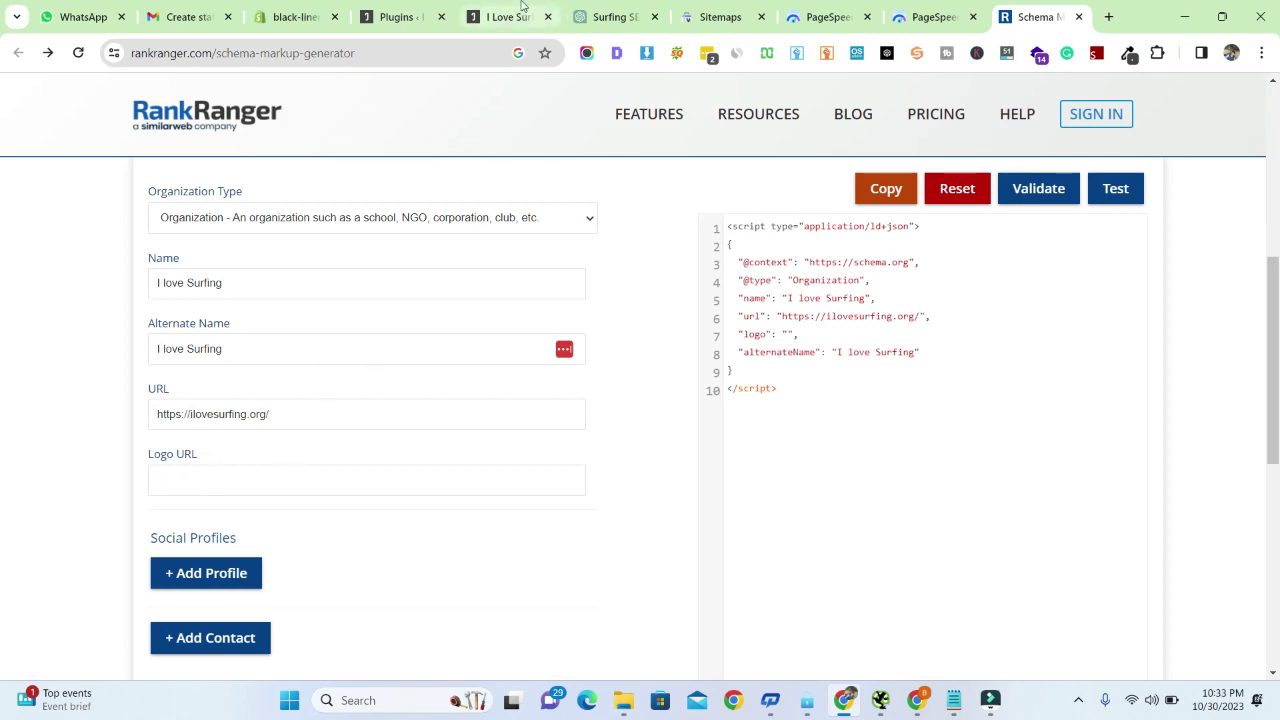
- Copy the i-love-surfing-1.png URL from the WordPress Media Library into the schema's Logo URL
click(508, 17)
scroll(372, 308, down, 3)
scroll(370, 328, up, 3)
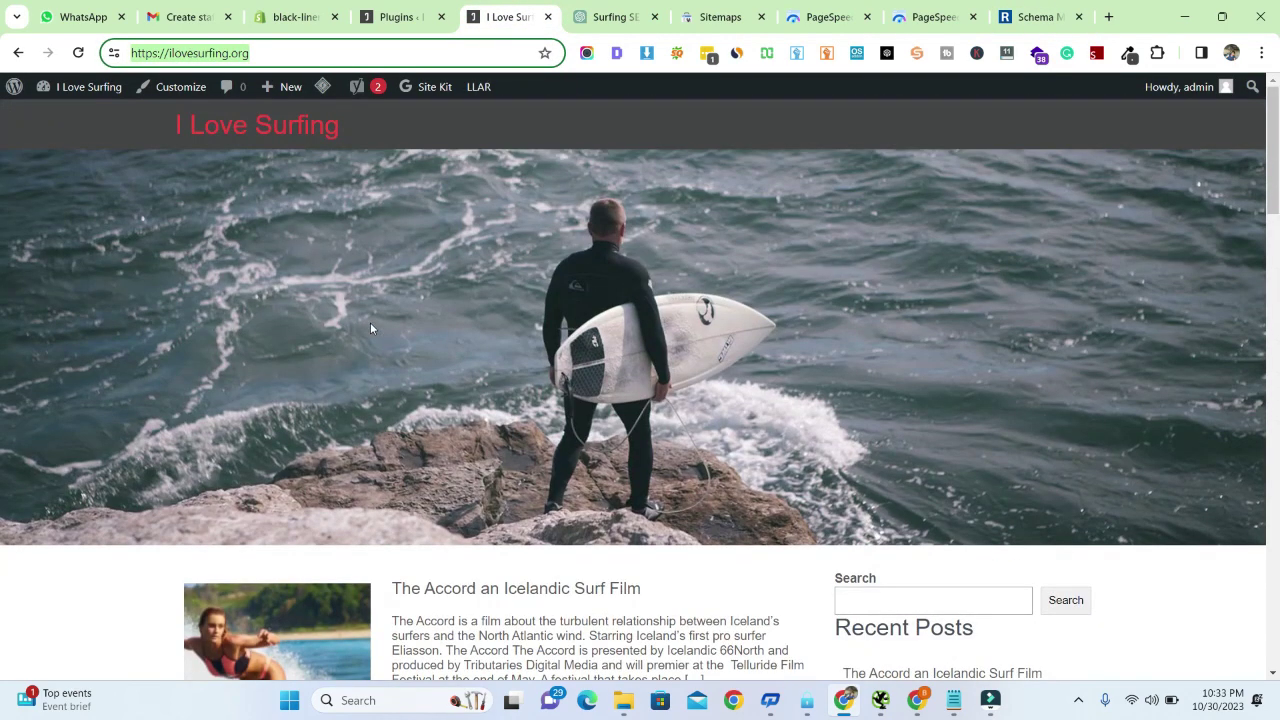
click(400, 17)
mouse_move(50, 304)
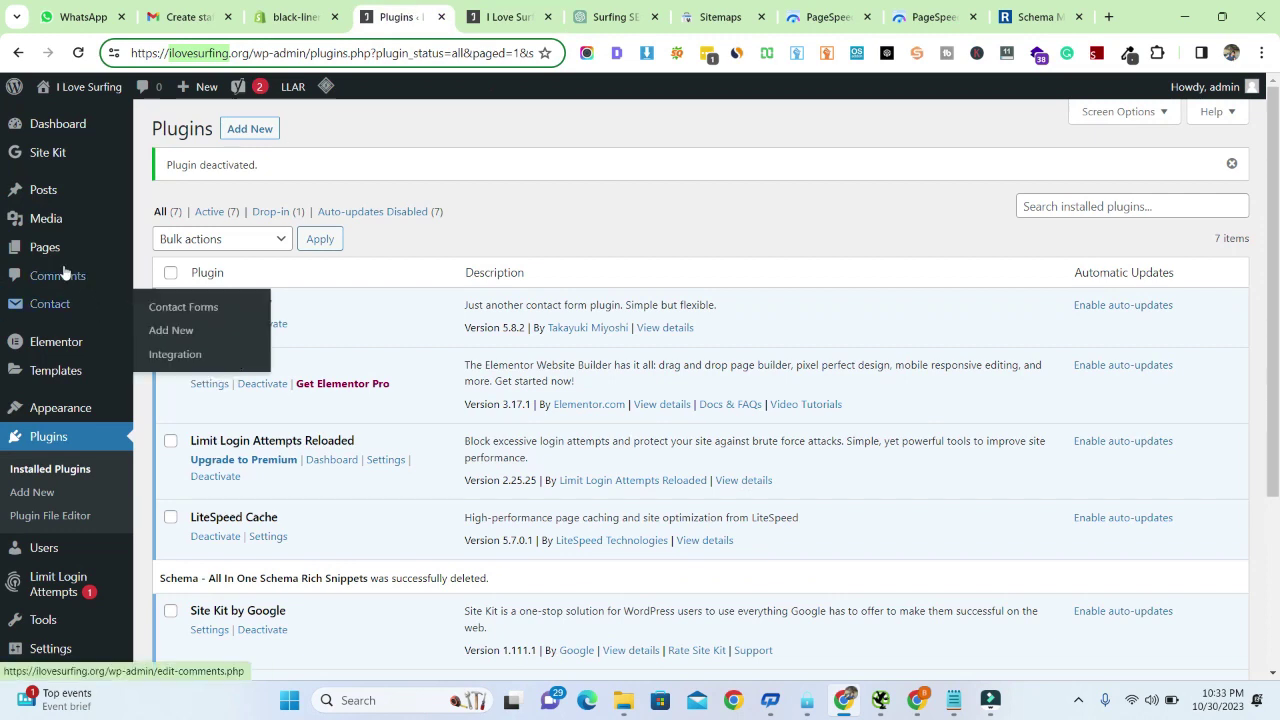
click(186, 229)
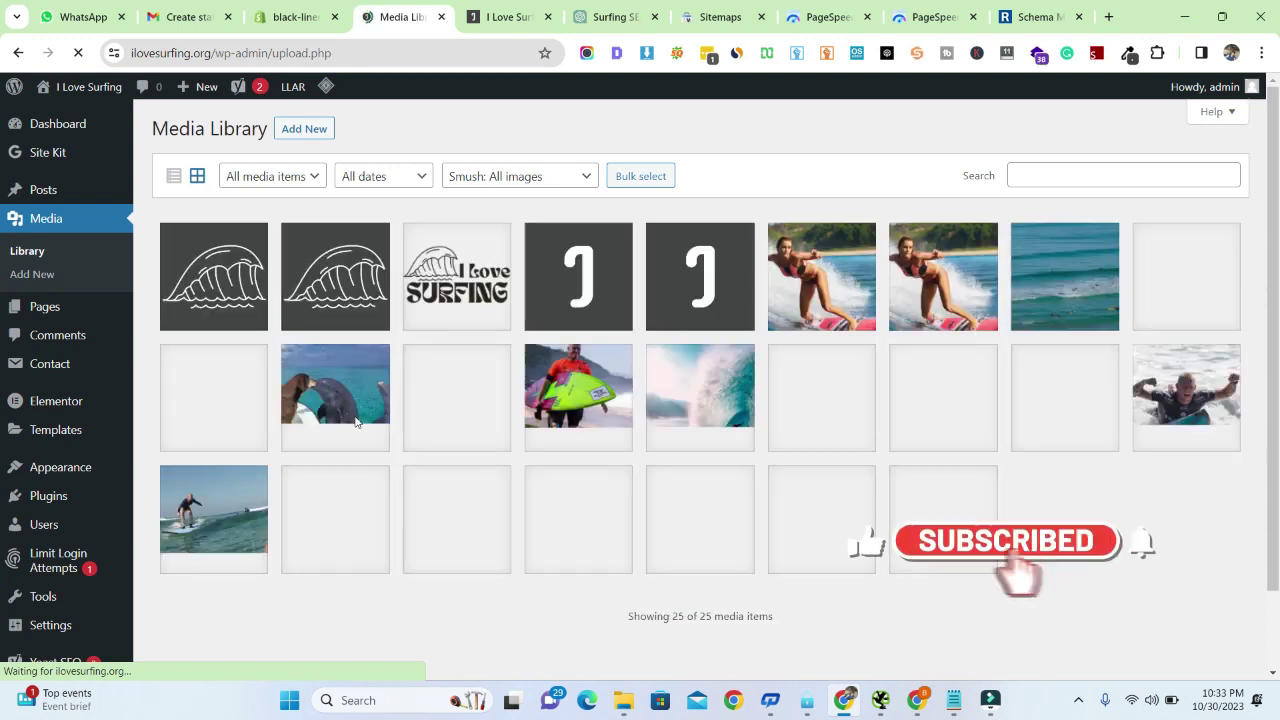
click(436, 288)
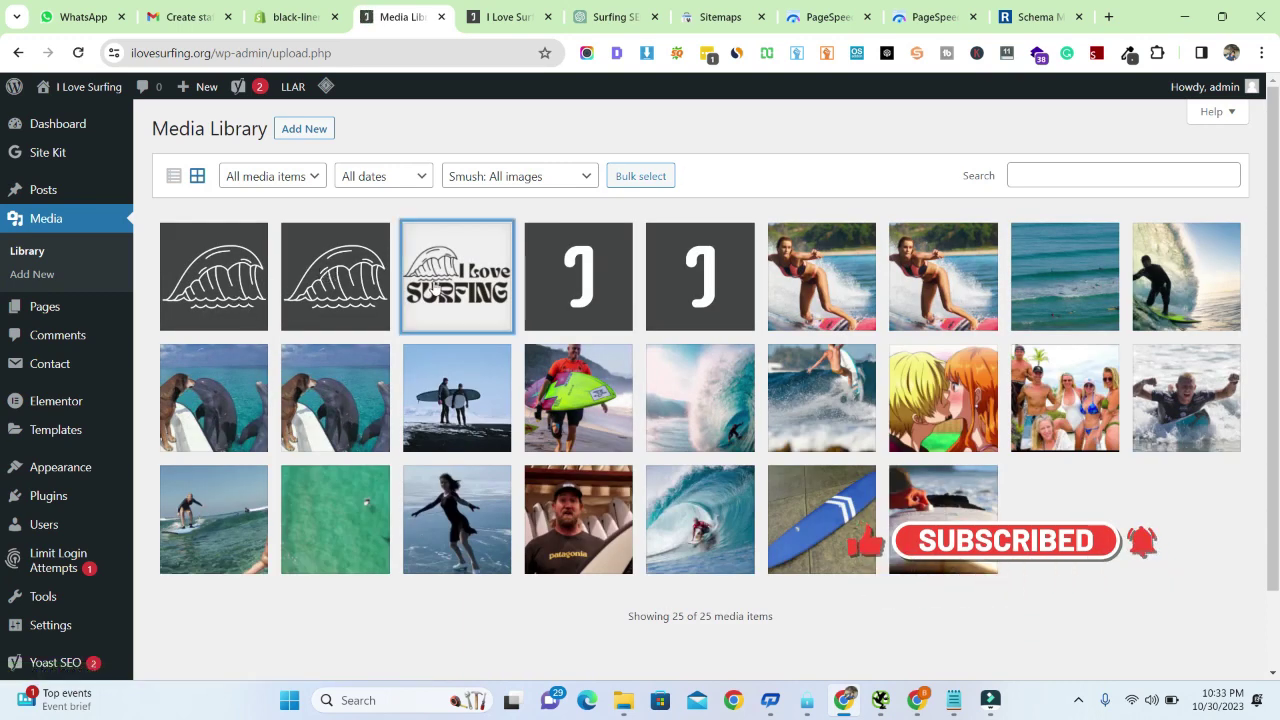
click(1026, 554)
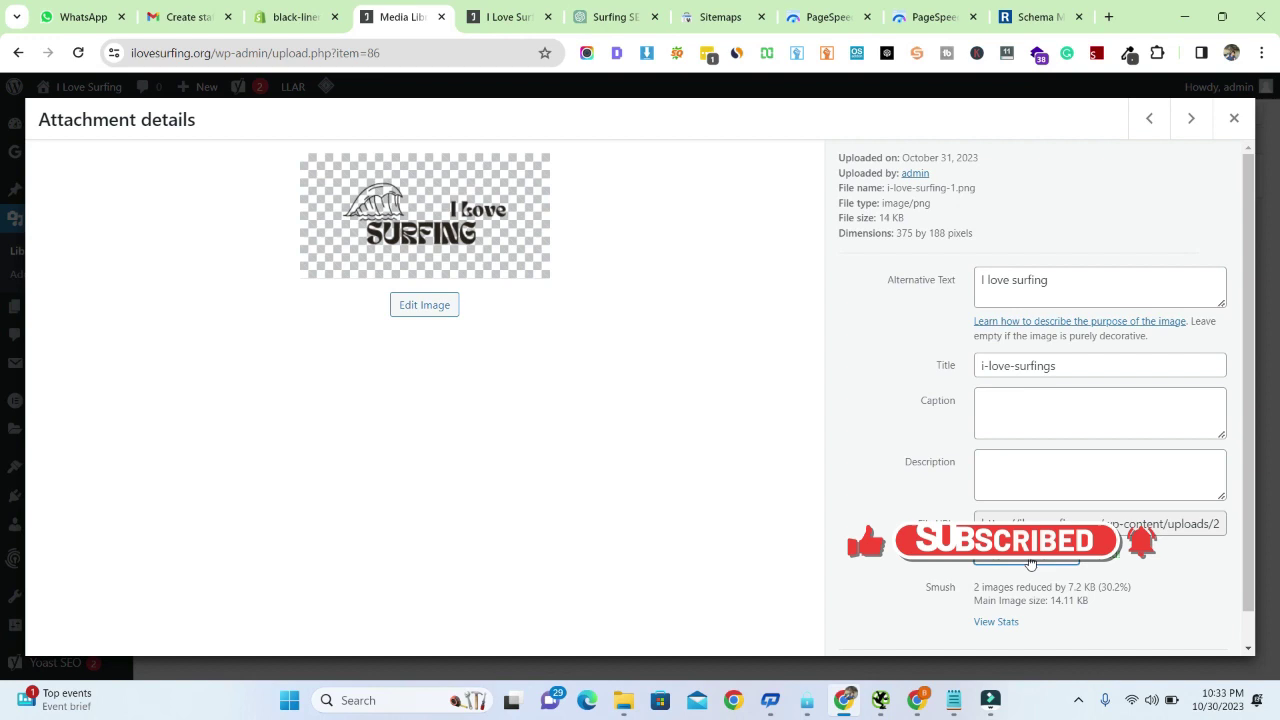
click(1040, 12)
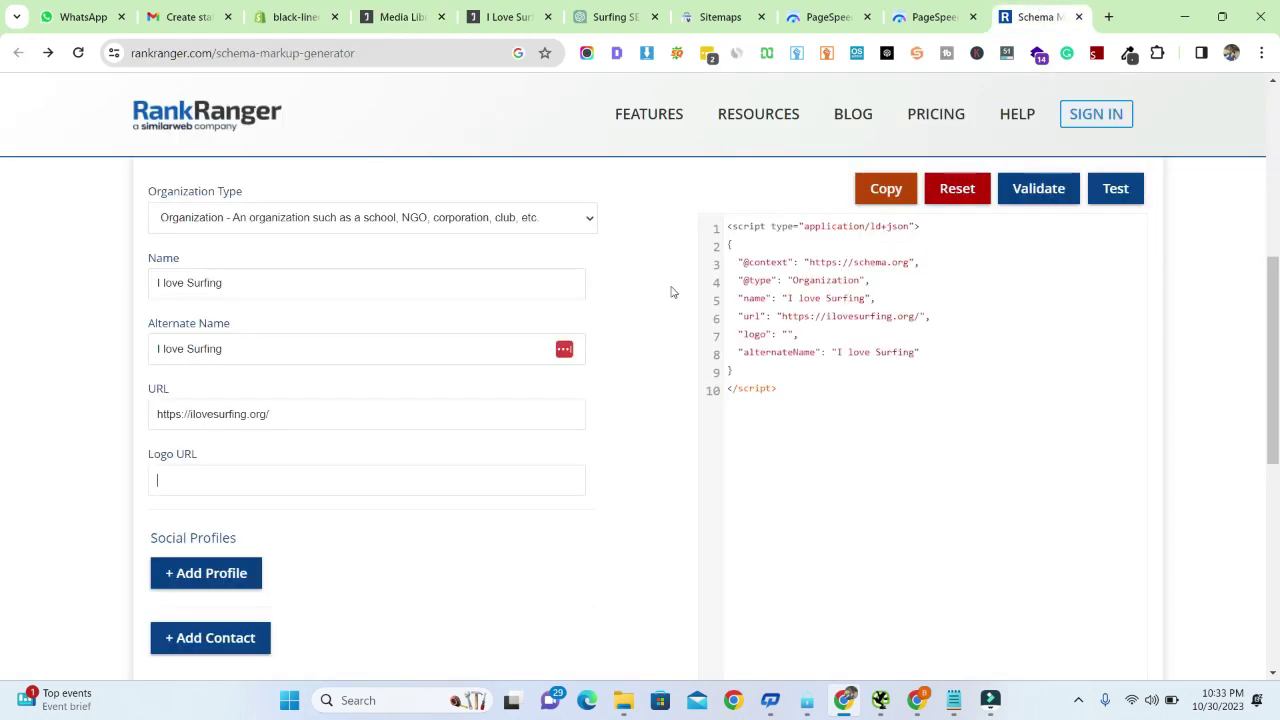
key(ctrl+v)
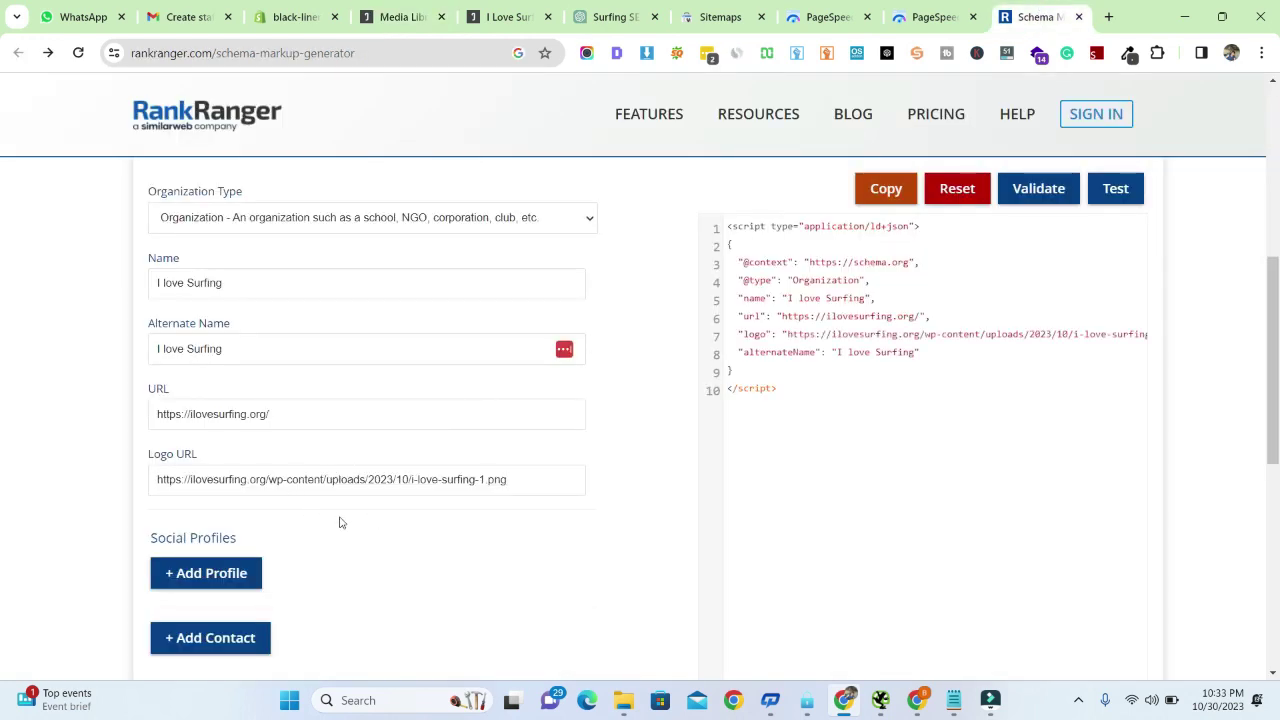
scroll(244, 559, down, 2)
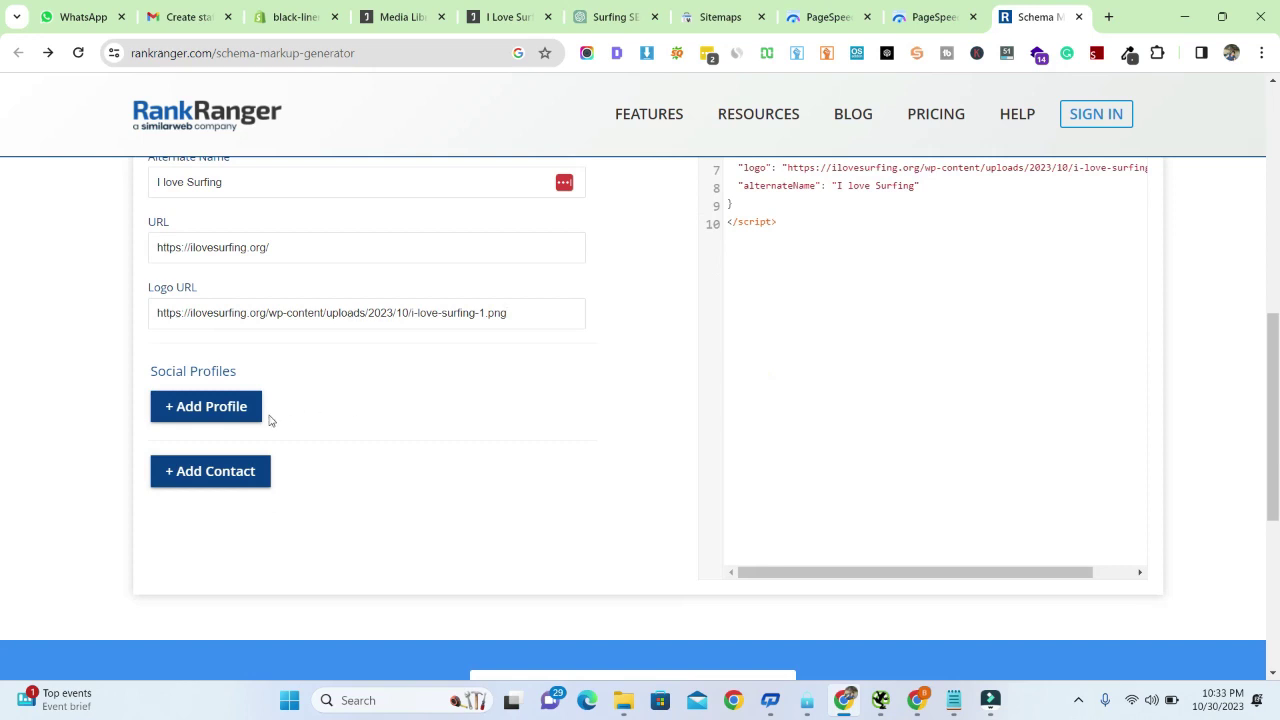
click(211, 410)
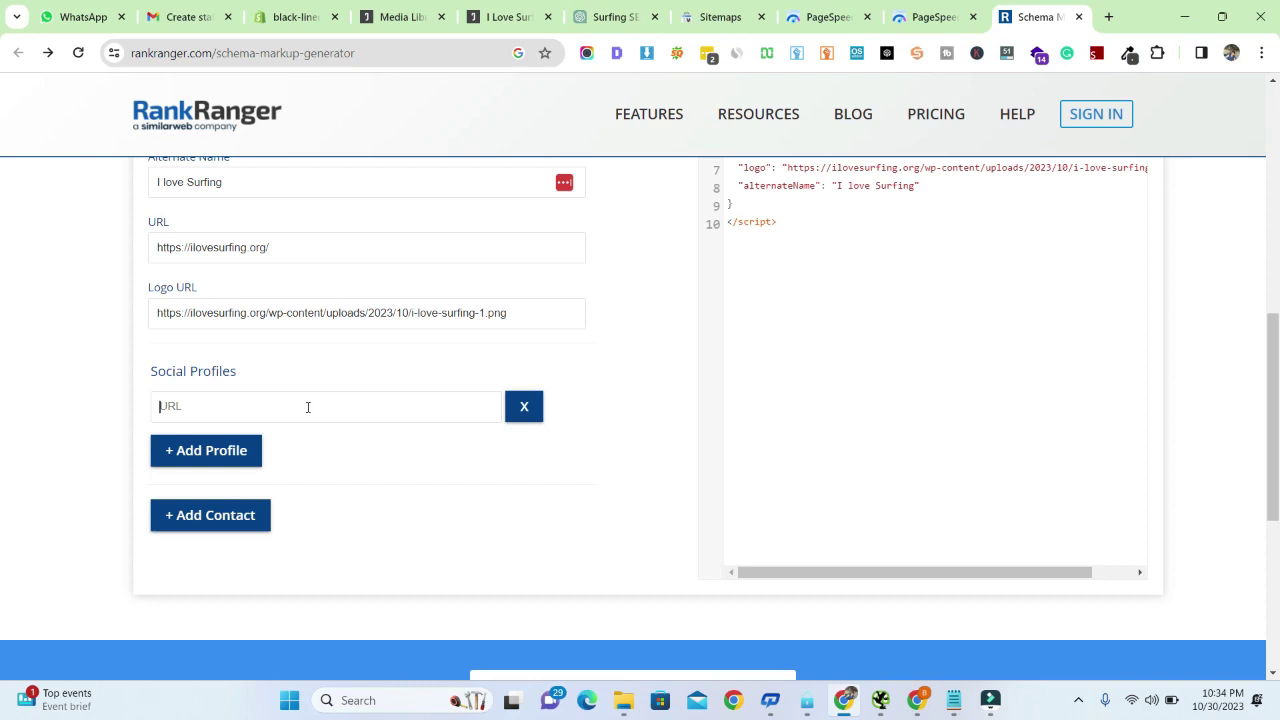
click(222, 451)
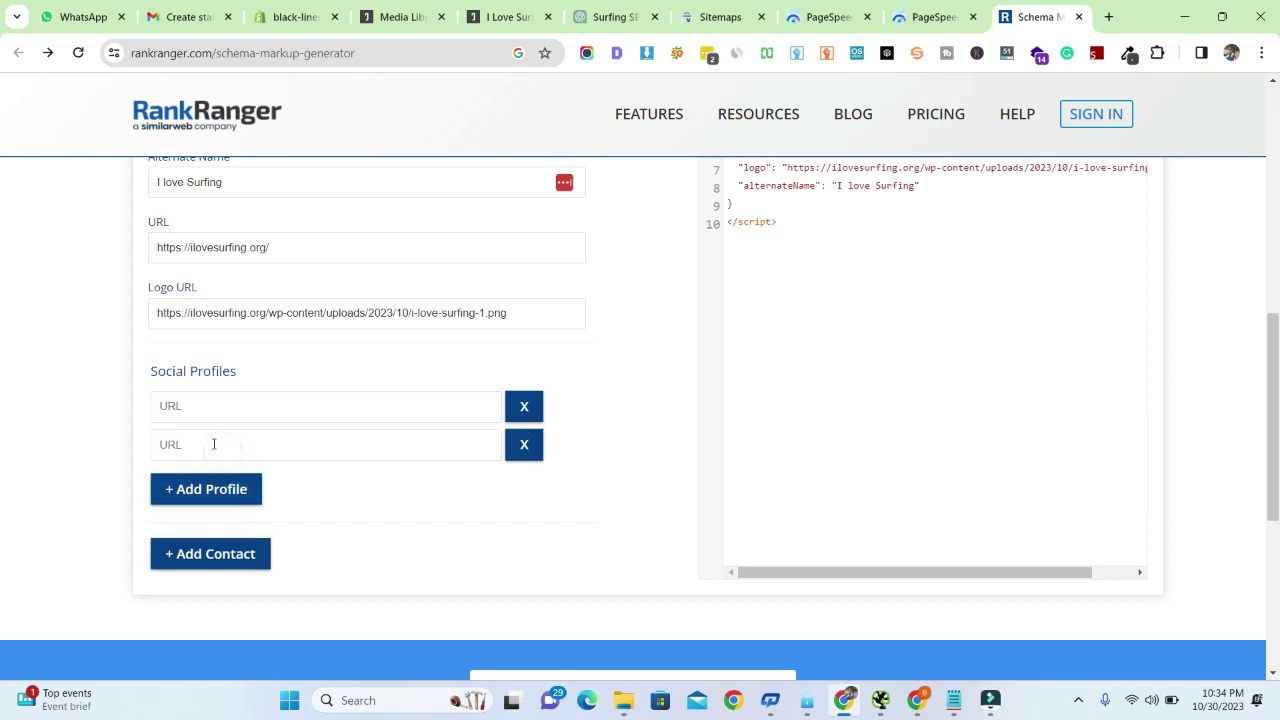
click(215, 444)
click(222, 487)
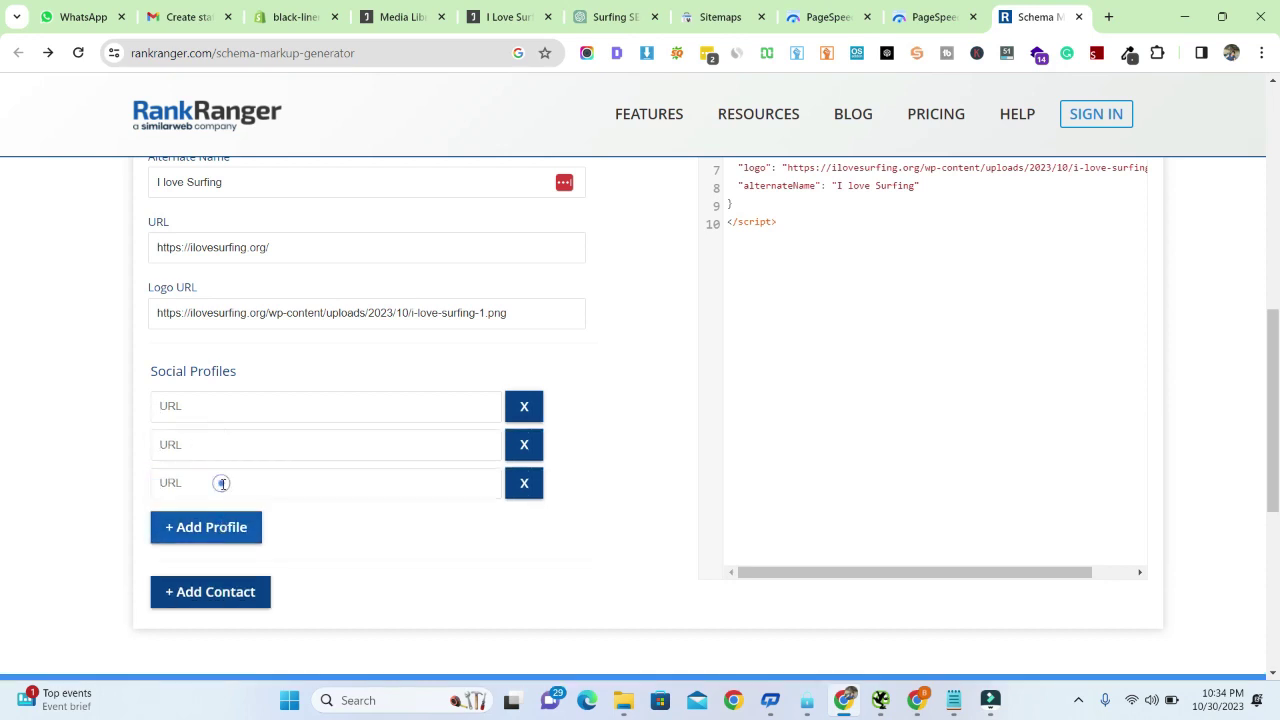
click(224, 485)
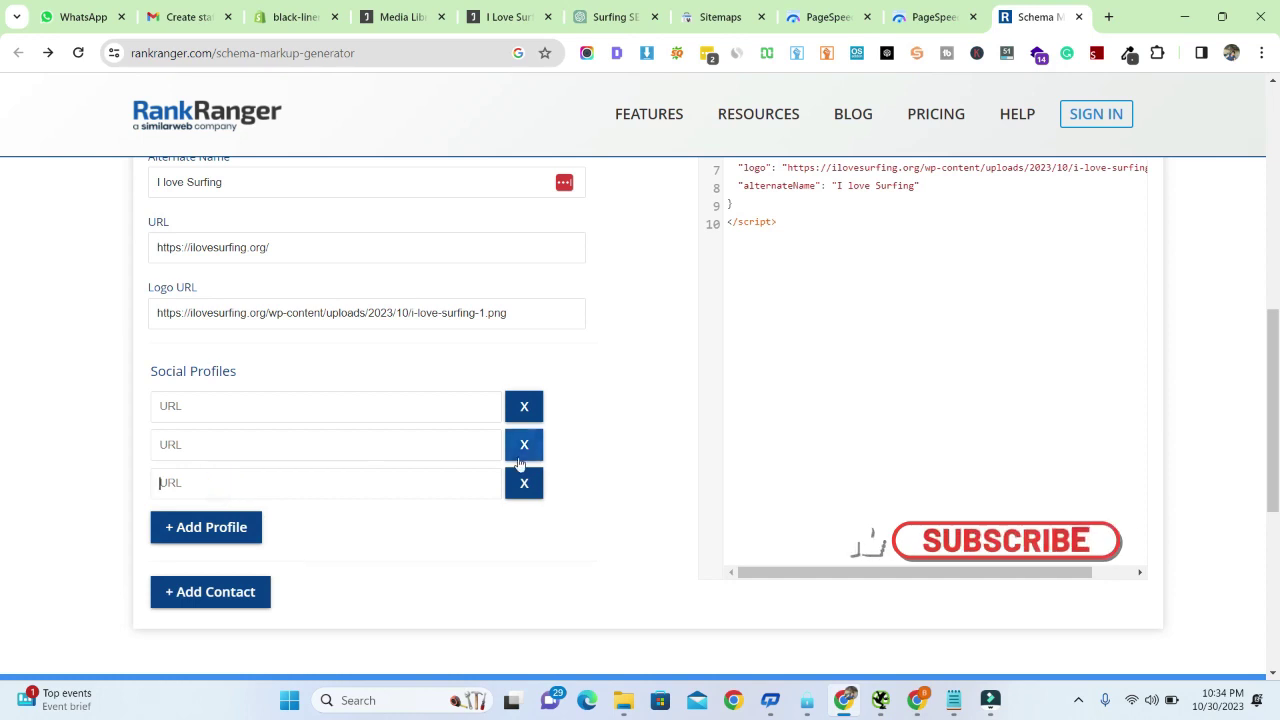
scroll(591, 467, up, 3)
scroll(591, 467, down, 2)
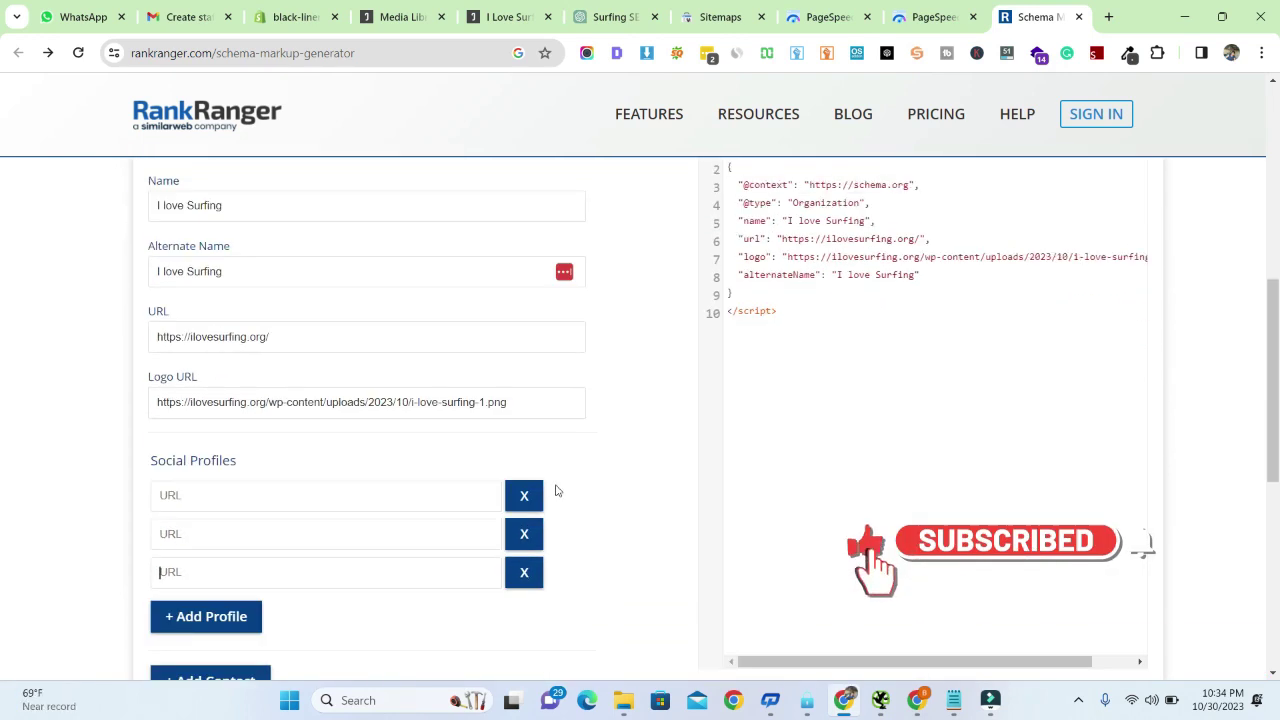
click(524, 489)
click(526, 494)
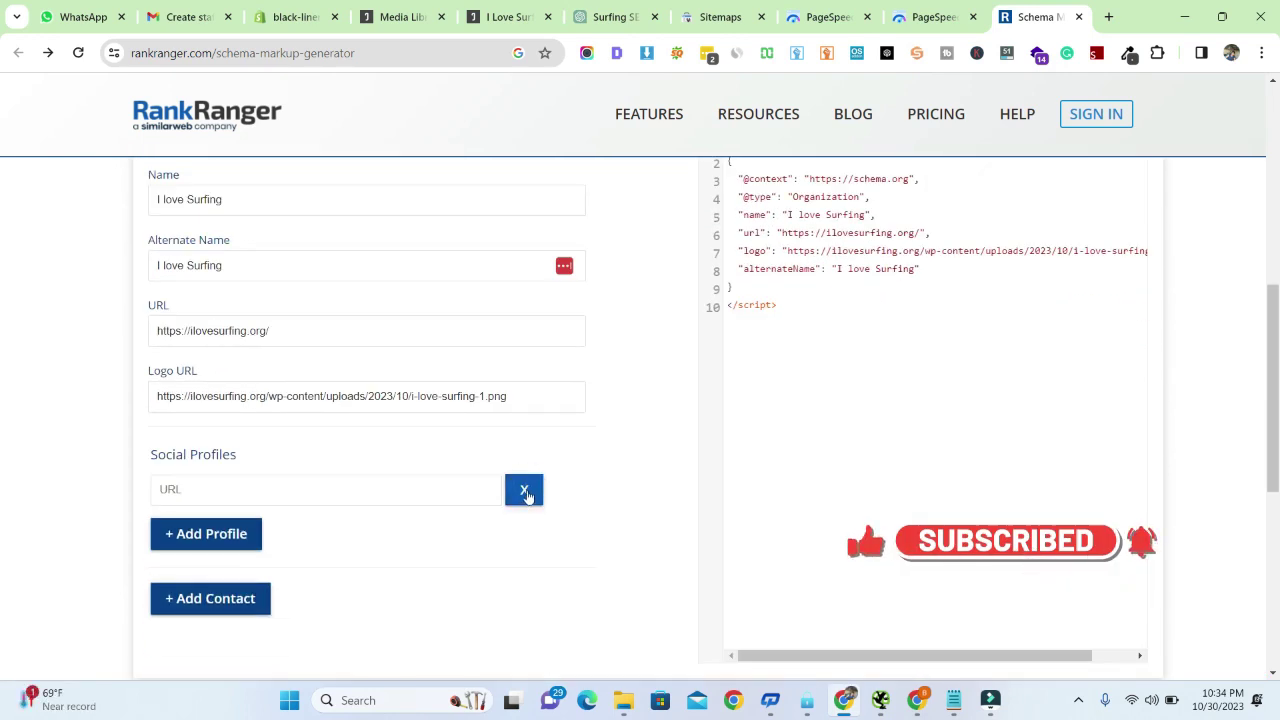
click(524, 490)
scroll(611, 480, up, 2)
scroll(700, 470, up, 2)
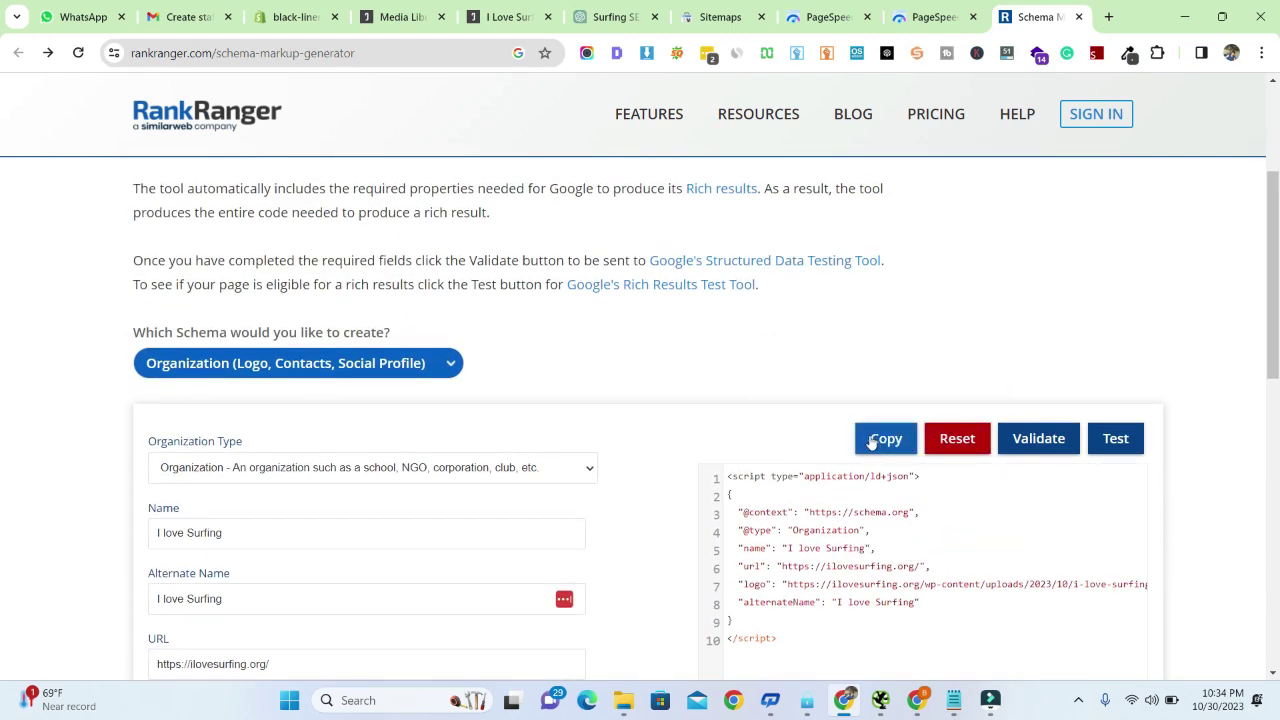
- Close the logo's attachment details and get past the Theme File Editor warning
click(409, 8)
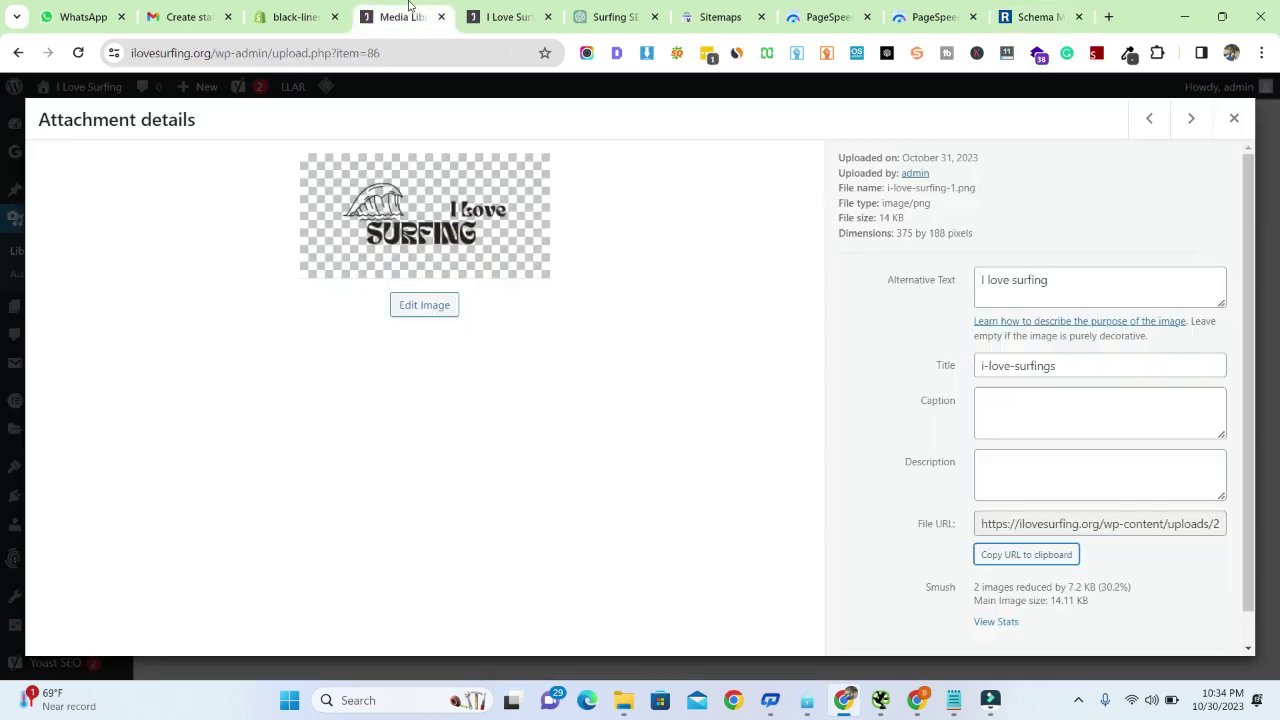
click(1234, 119)
mouse_move(60, 407)
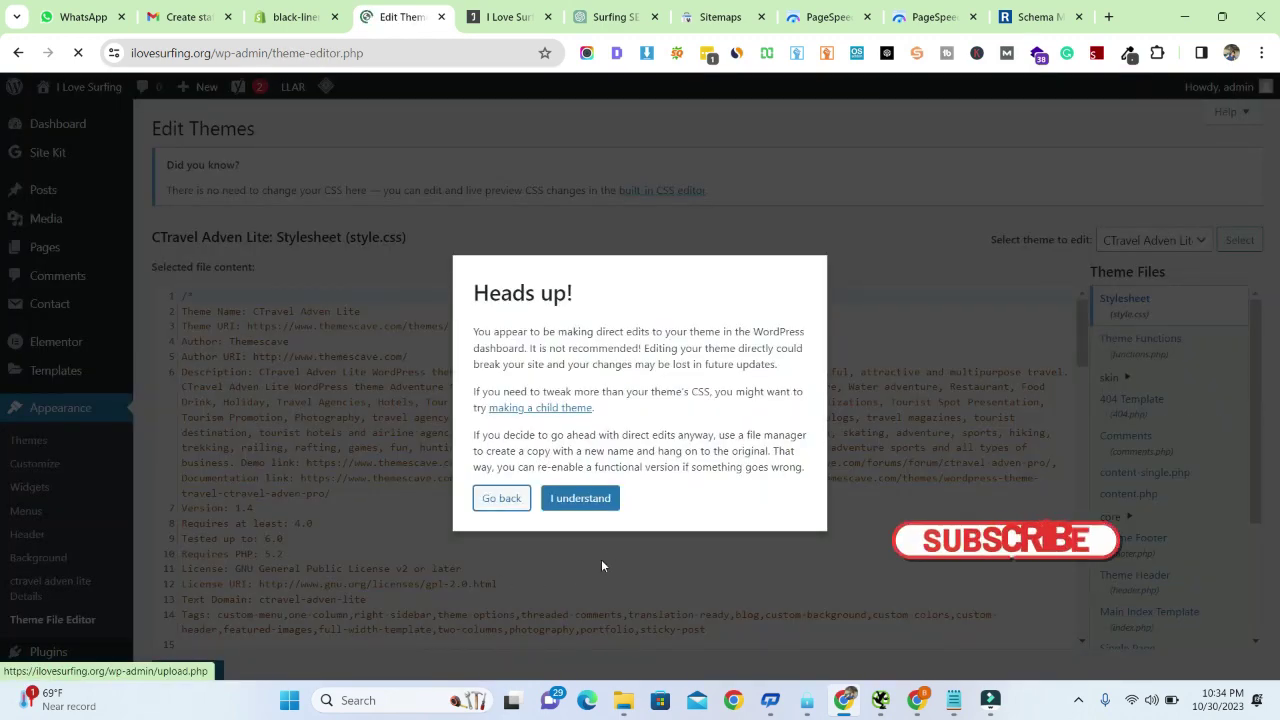
click(607, 500)
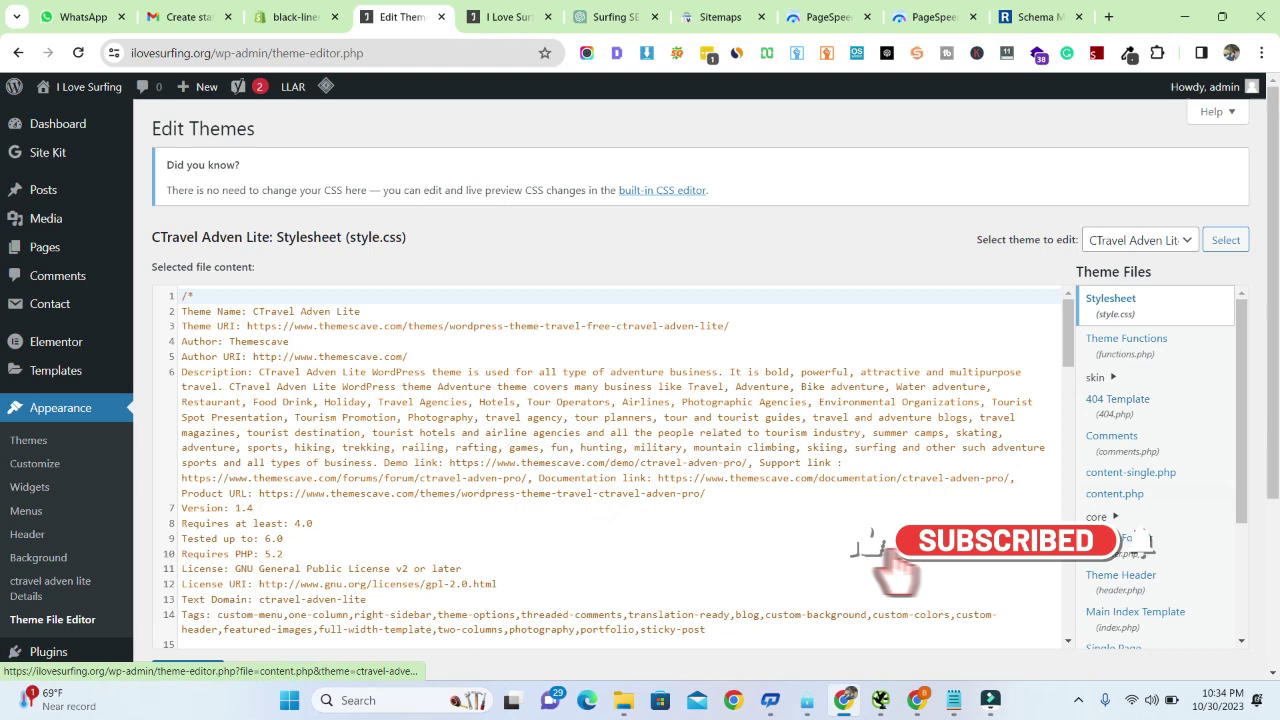
scroll(1120, 458, down, 1)
scroll(1145, 560, down, 2)
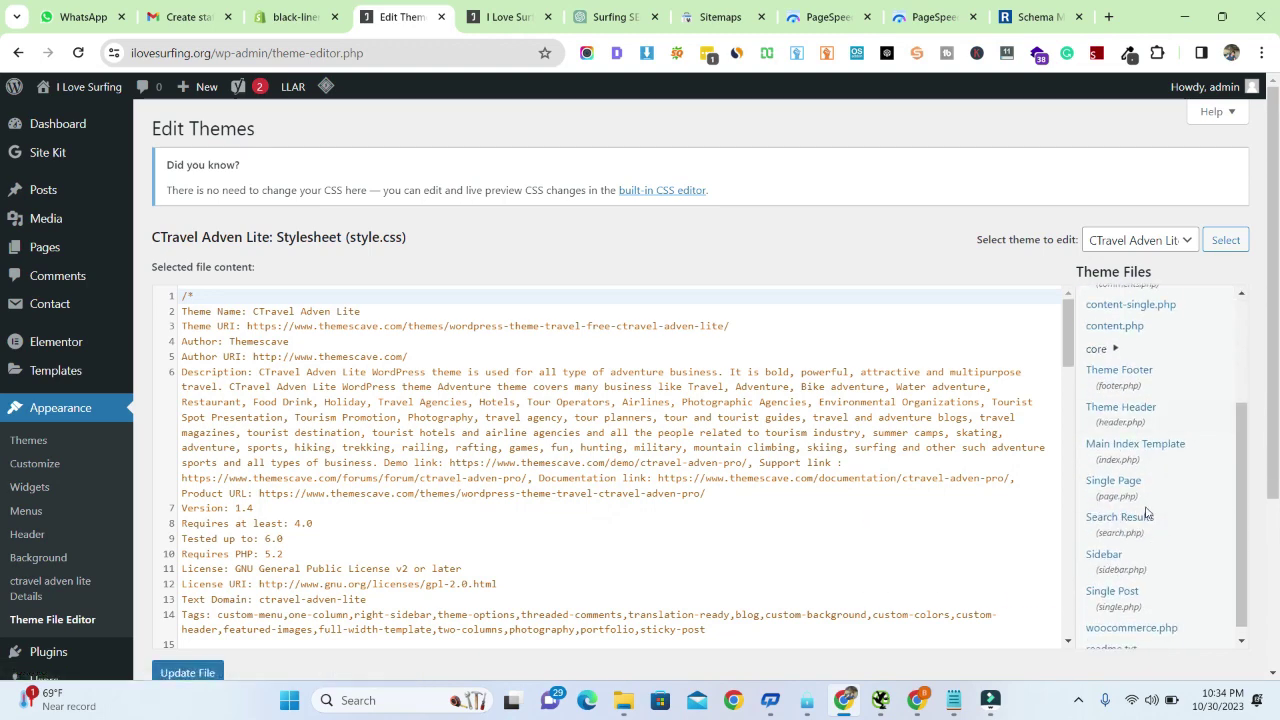
scroll(1138, 480, down, 1)
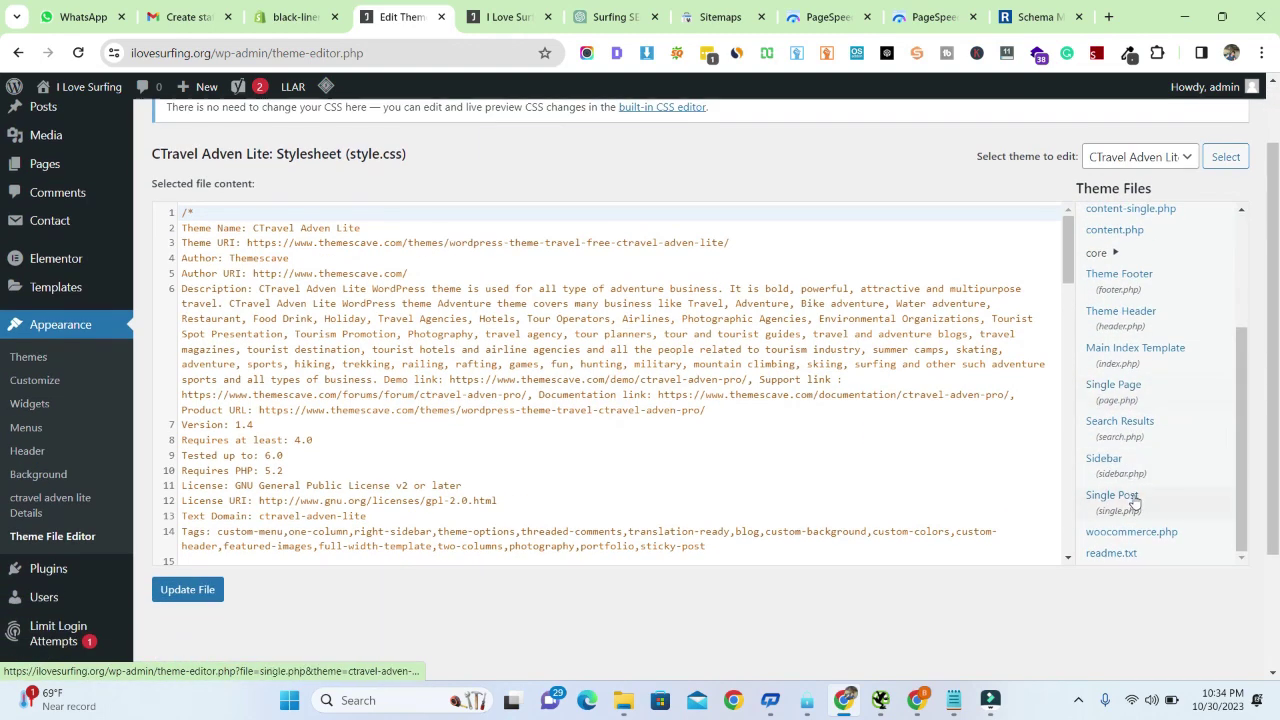
scroll(1135, 472, up, 1)
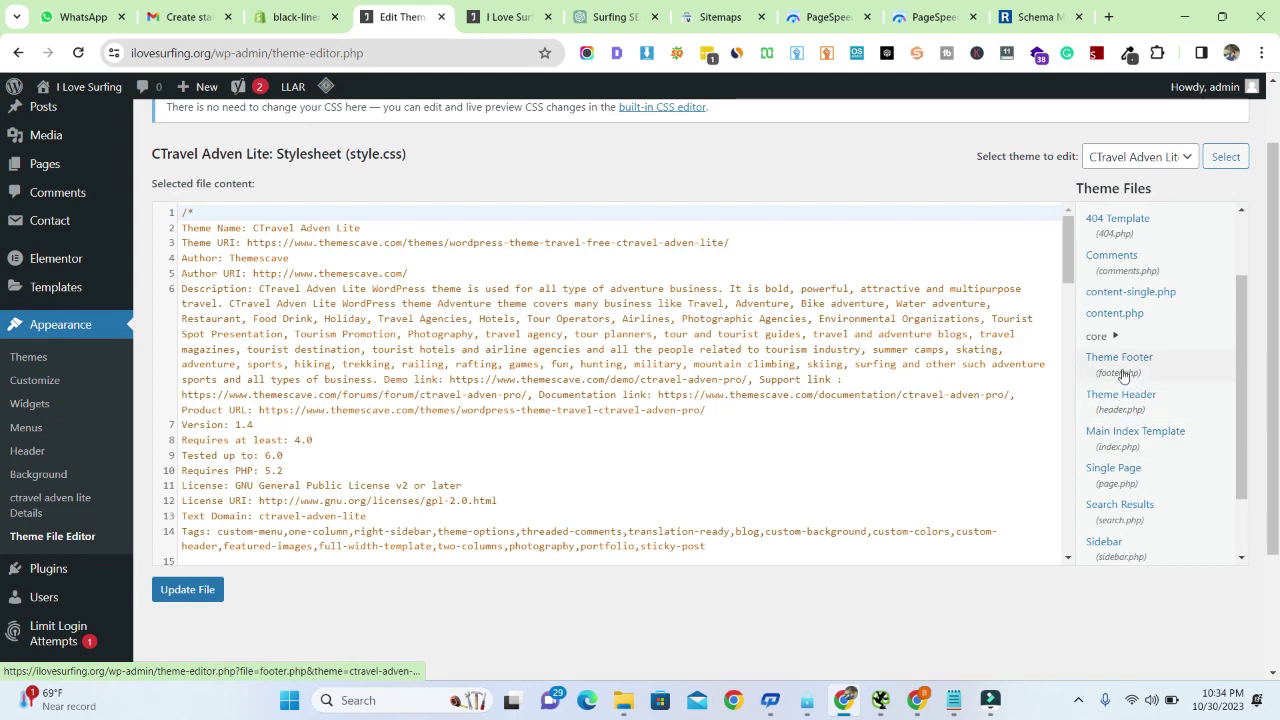
- Insert the Organization JSON-LD script in header.php on line 15, above </head>, and update the file
click(1127, 405)
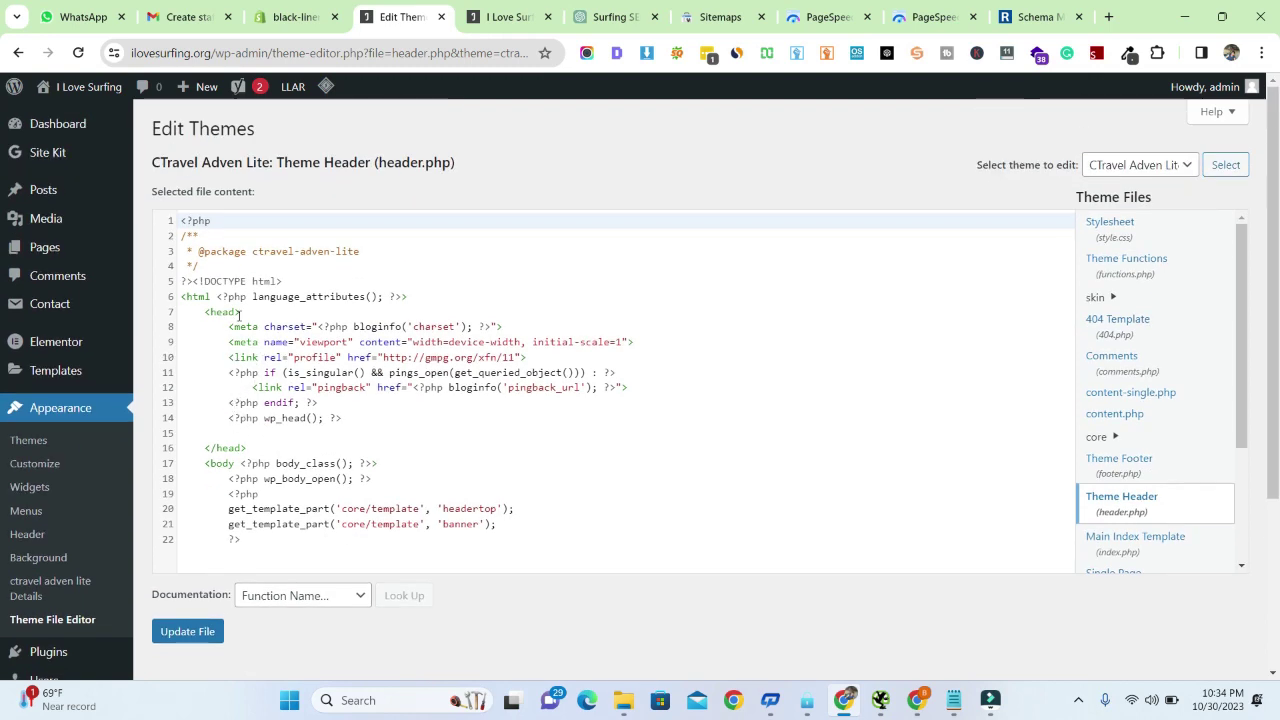
drag(239, 316, 204, 317)
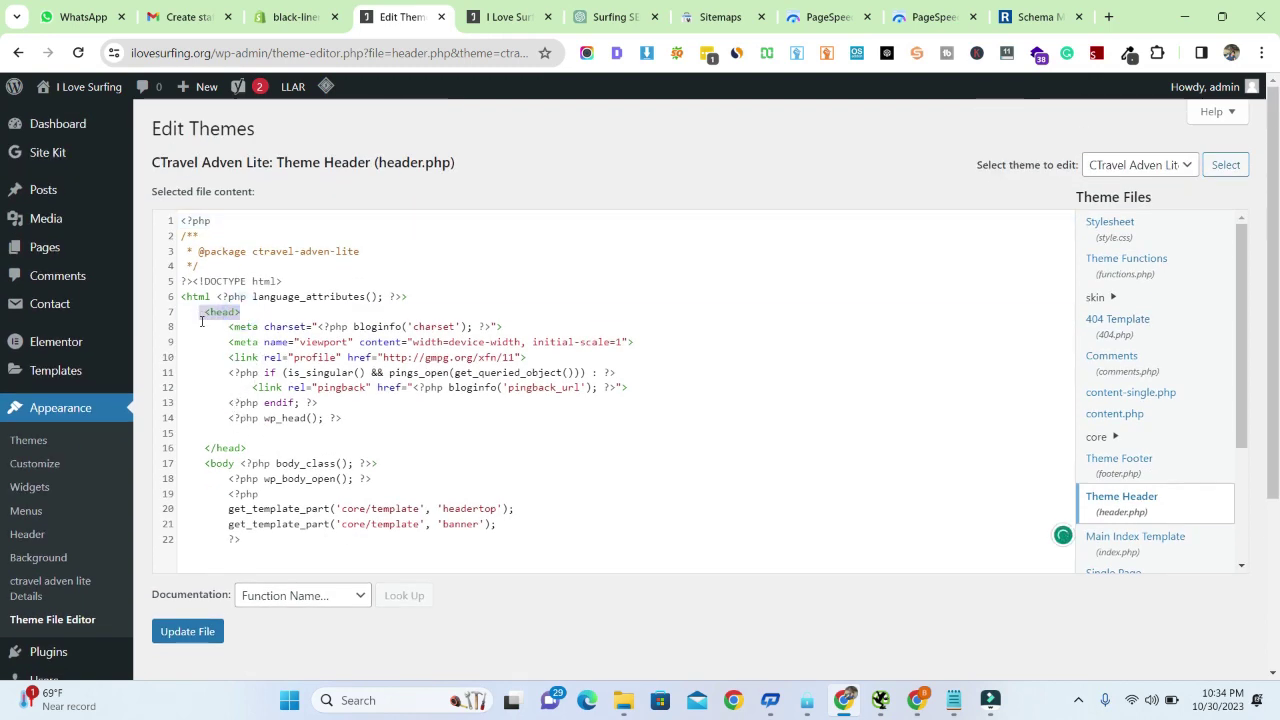
drag(250, 453, 204, 453)
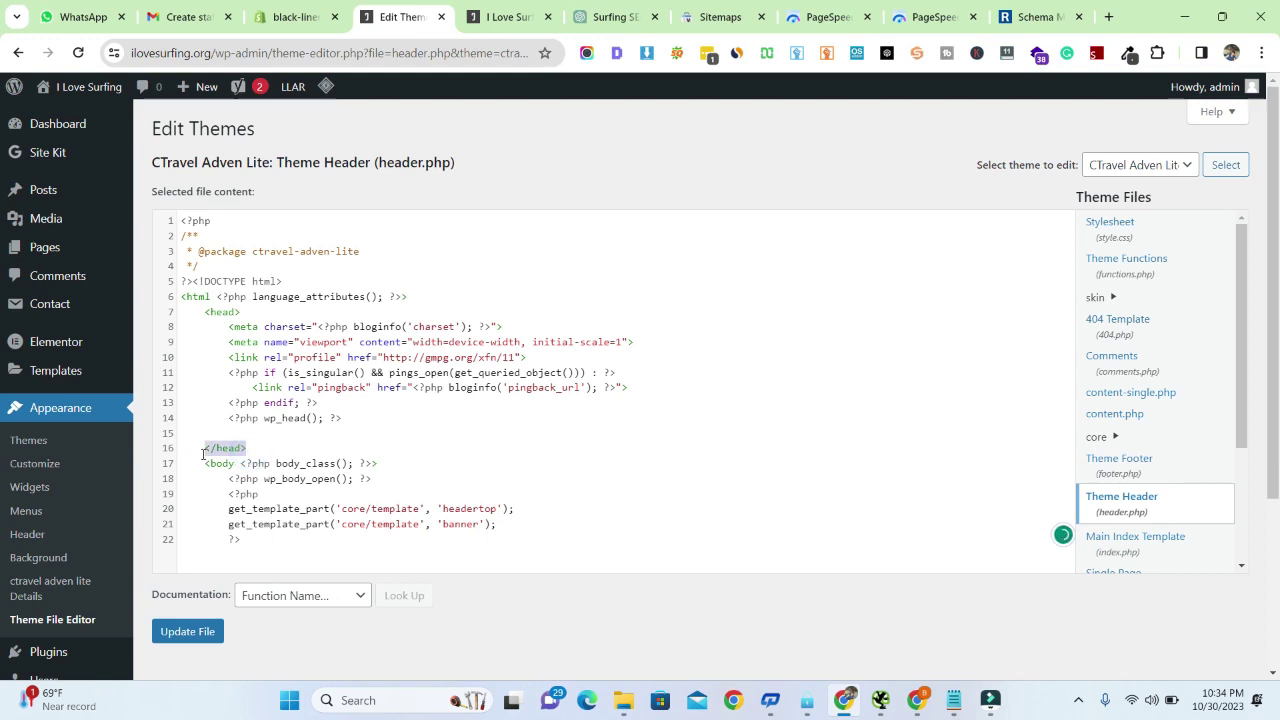
click(198, 433)
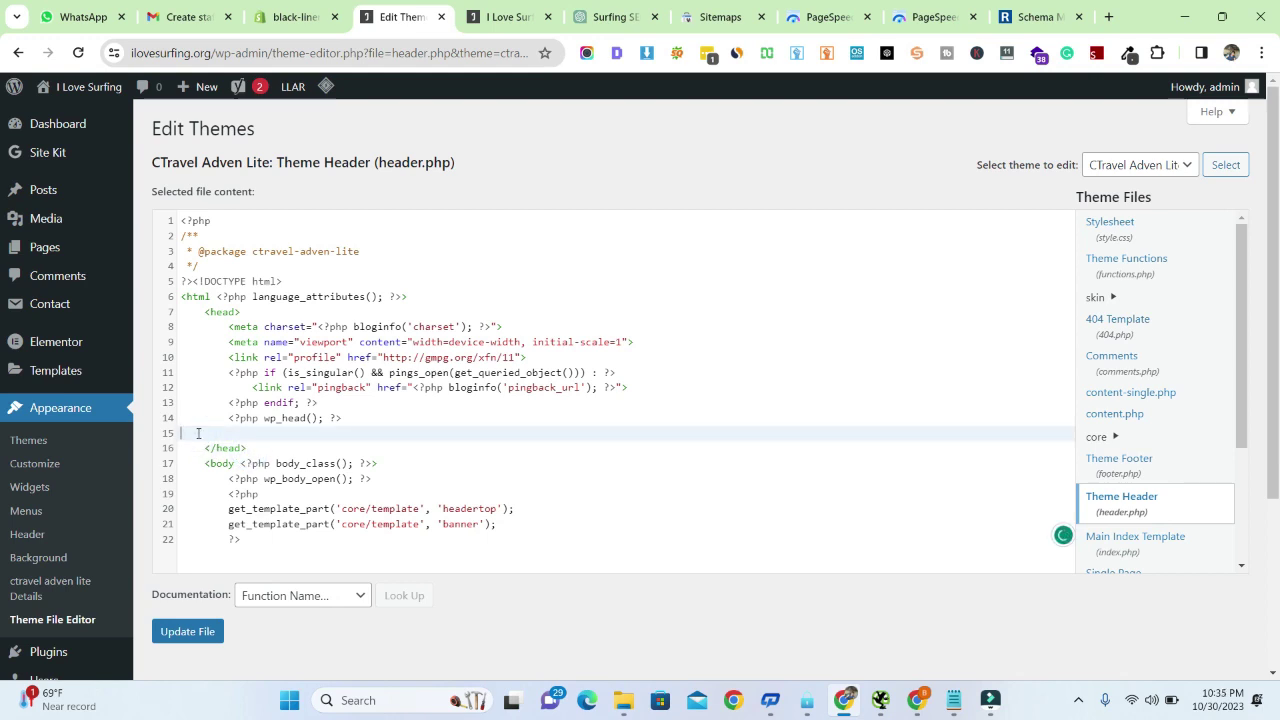
text(<script type="application/ld+json"> {   "@context": "https://schema.org",   "@type": "Organization",   "name": "I love Surfing",   "url": "https://ilovesurfing.org/",   "logo": "https://ilovesurfing.org/wp-content/uploads/2023/10/i-love-surfing-1.png",   "alternateName": "I love Surfing" } </script>)
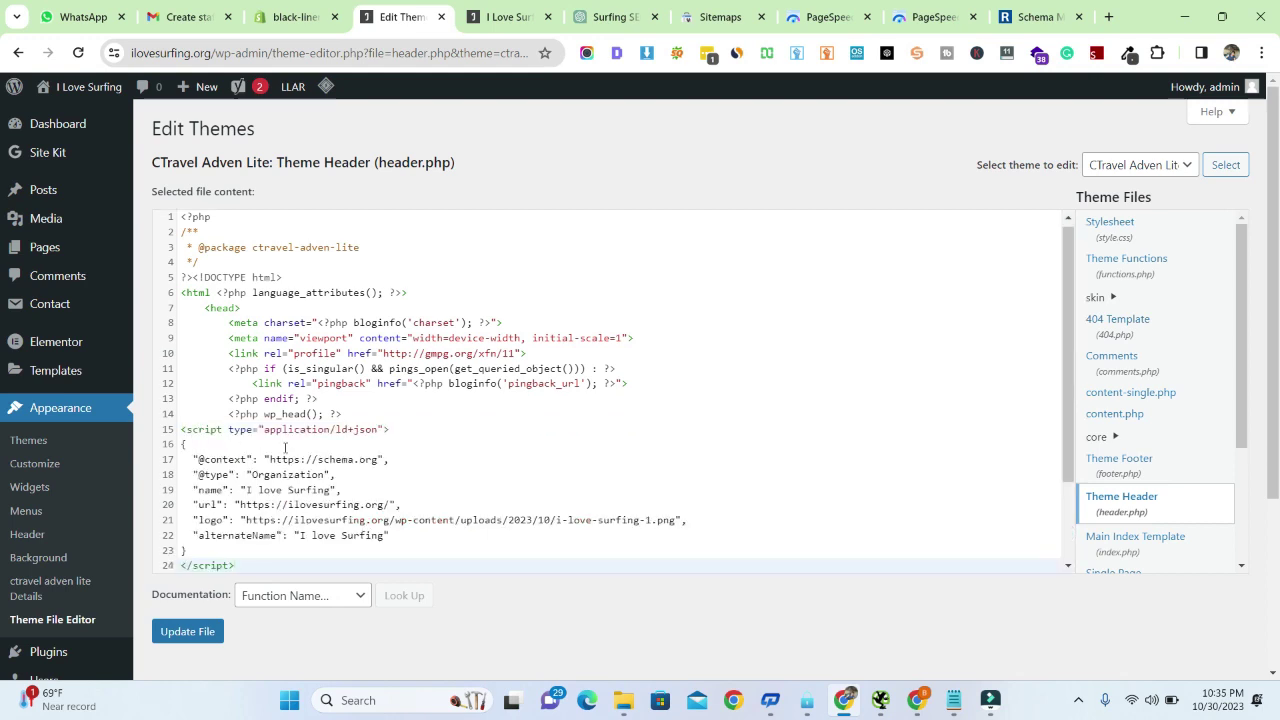
scroll(285, 447, down, 1)
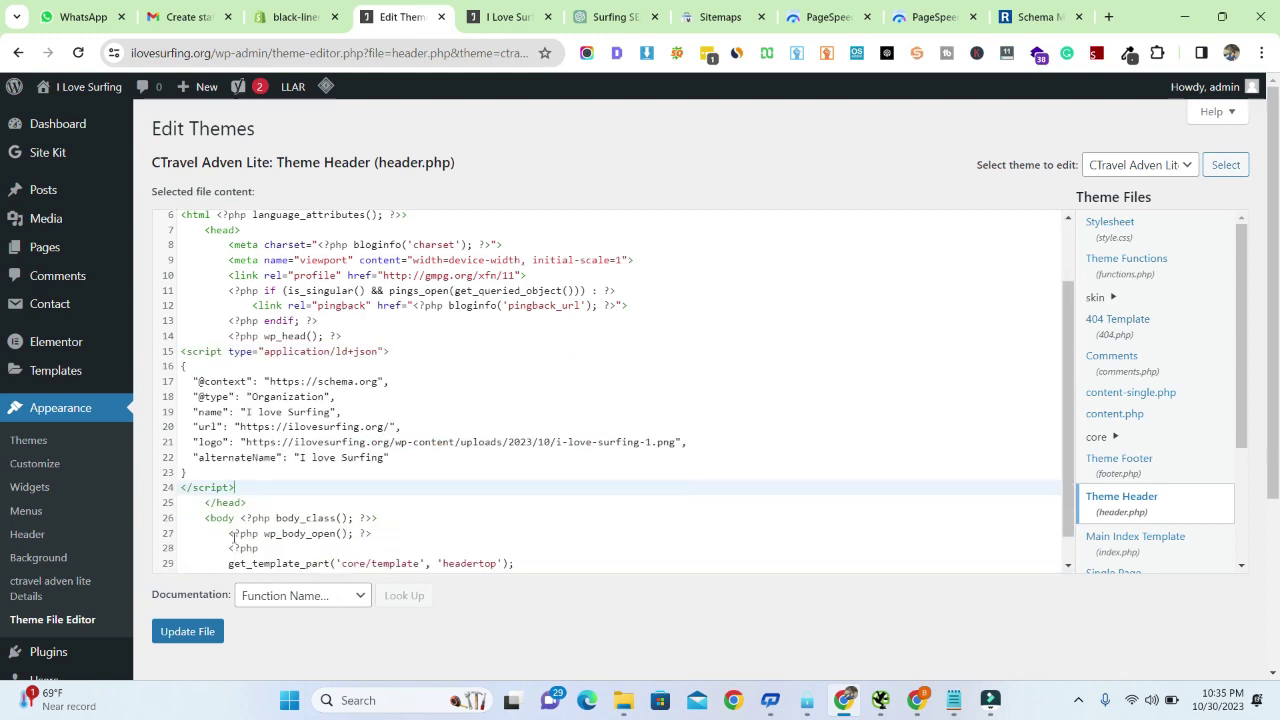
click(185, 632)
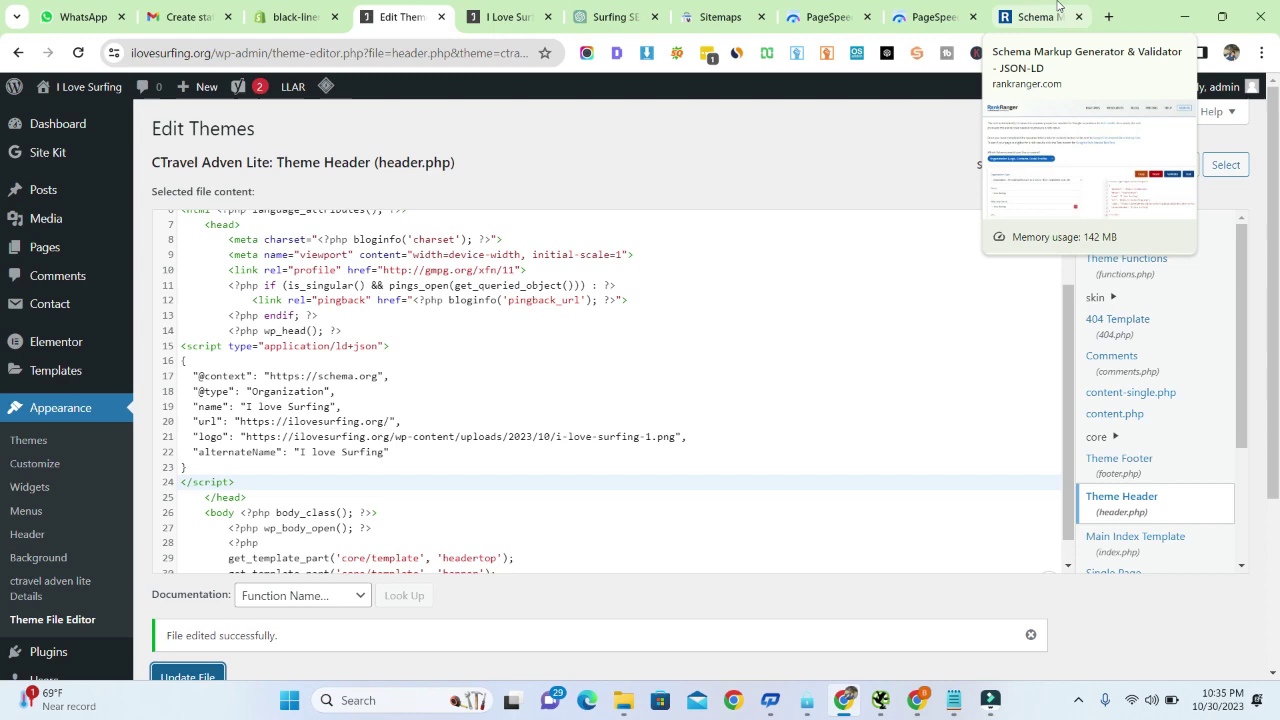
- Search Google for 'schema markup checker' in a new tab
click(1058, 5)
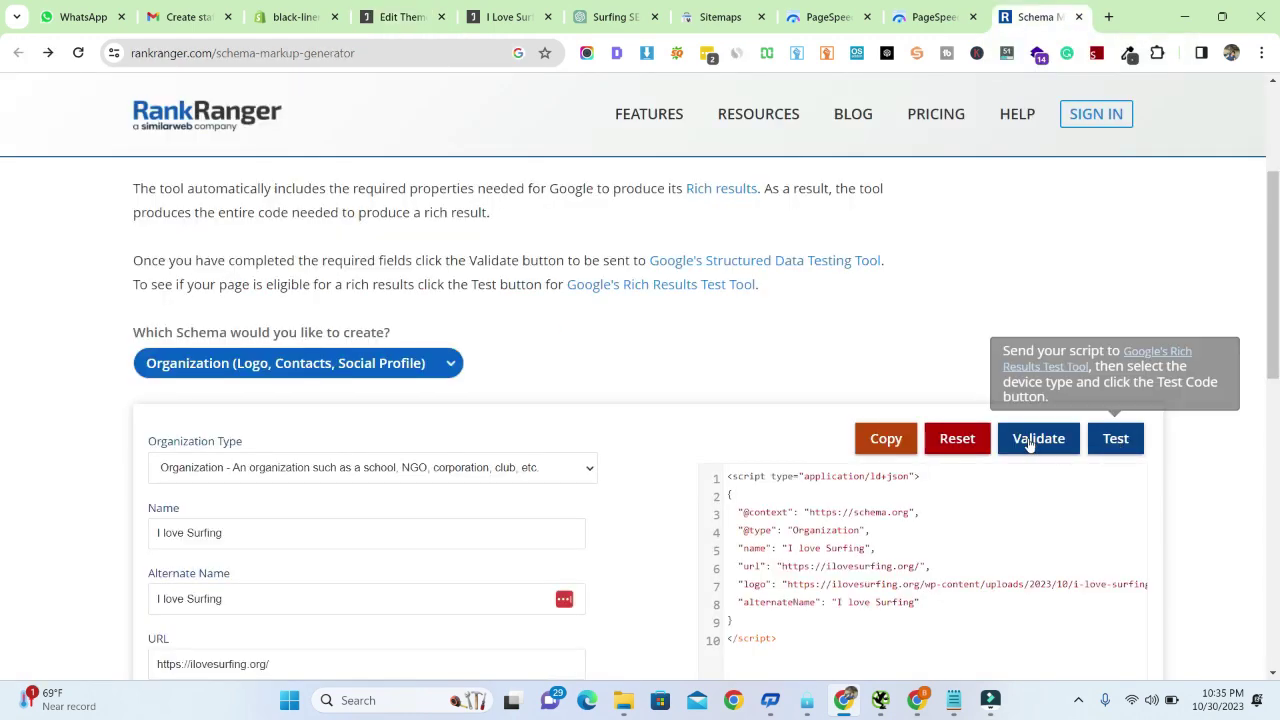
click(1108, 17)
click(686, 362)
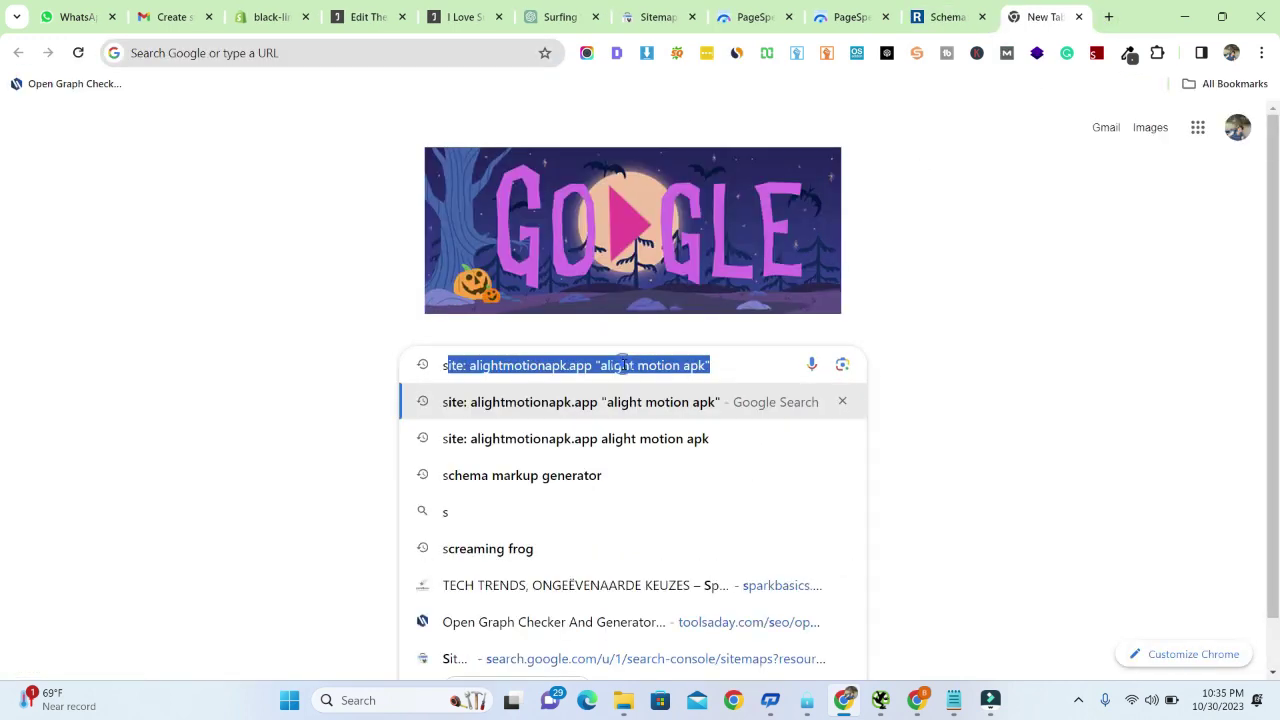
text(schema markup generator)
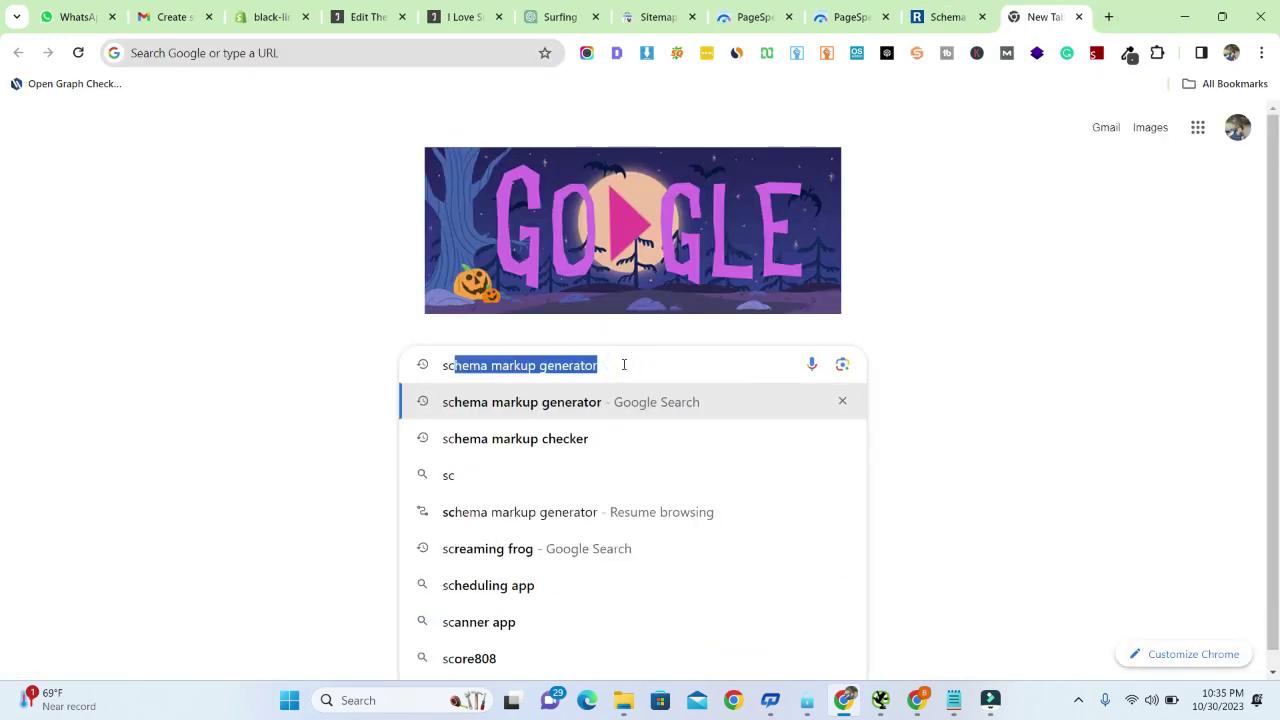
key(Return)
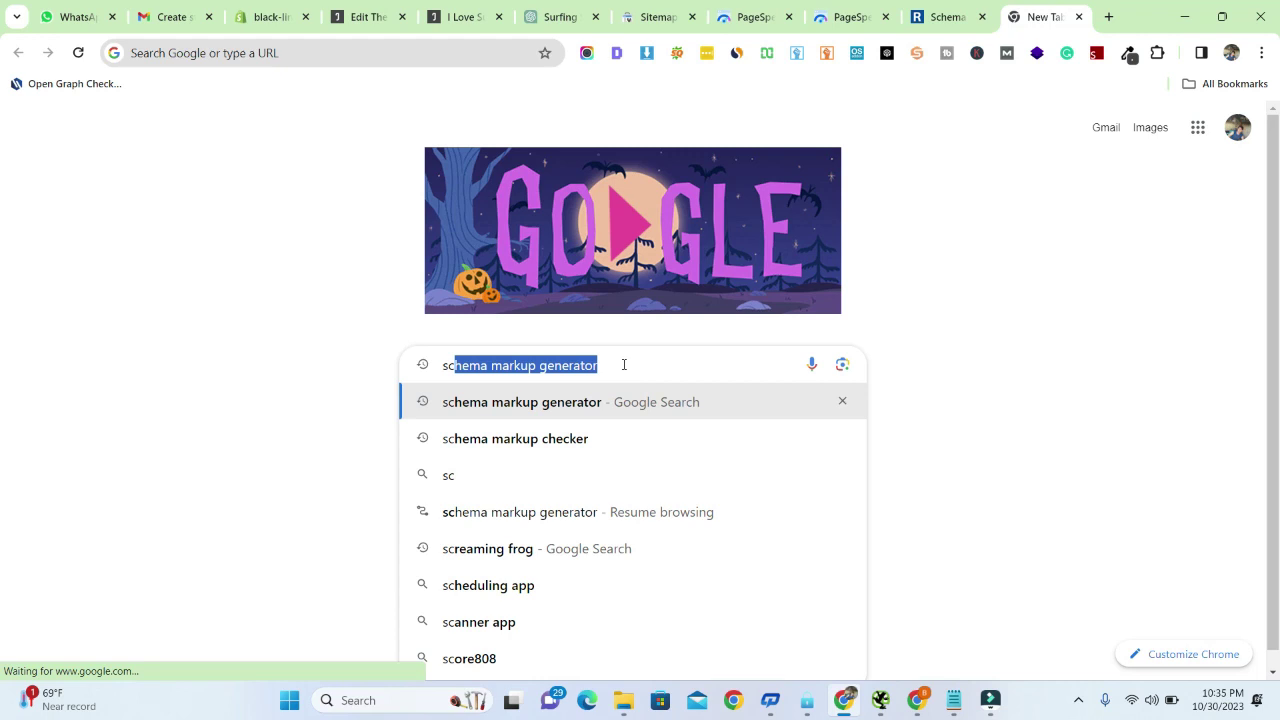
key(Down)
key(Return)
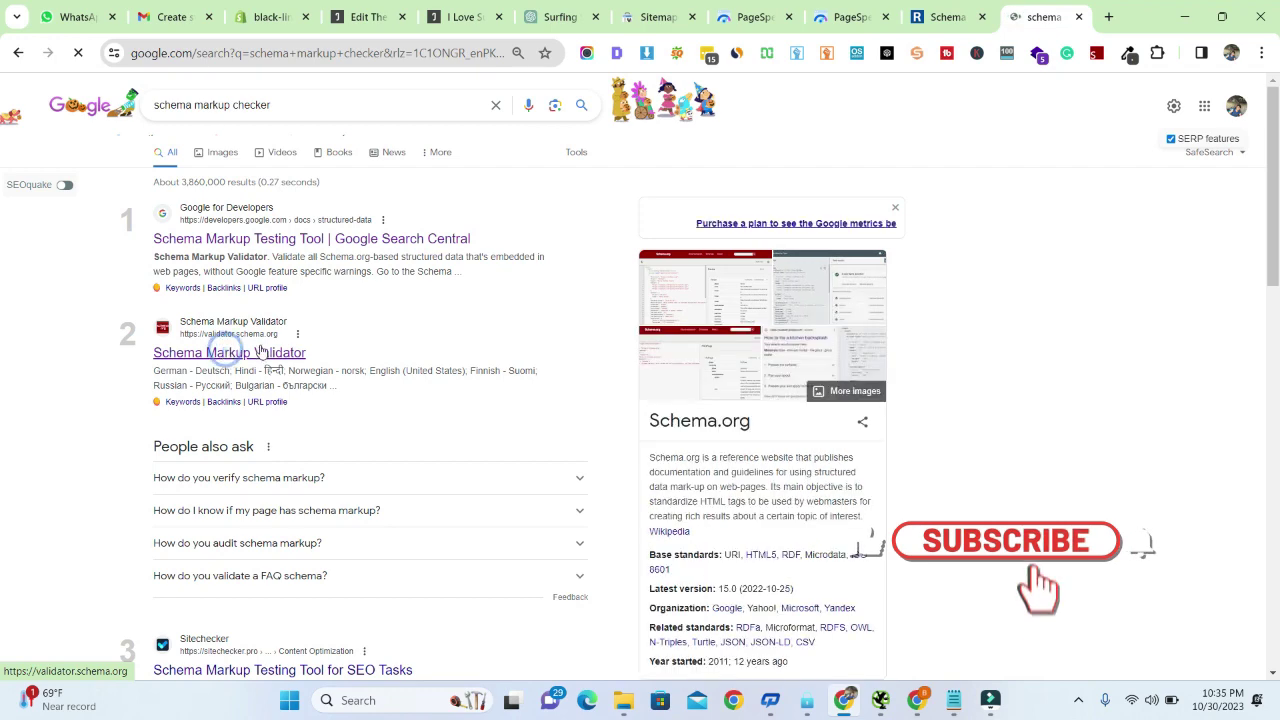
- Copy the ilovesurfing.org address from the I Love Surfing site tab
click(425, 14)
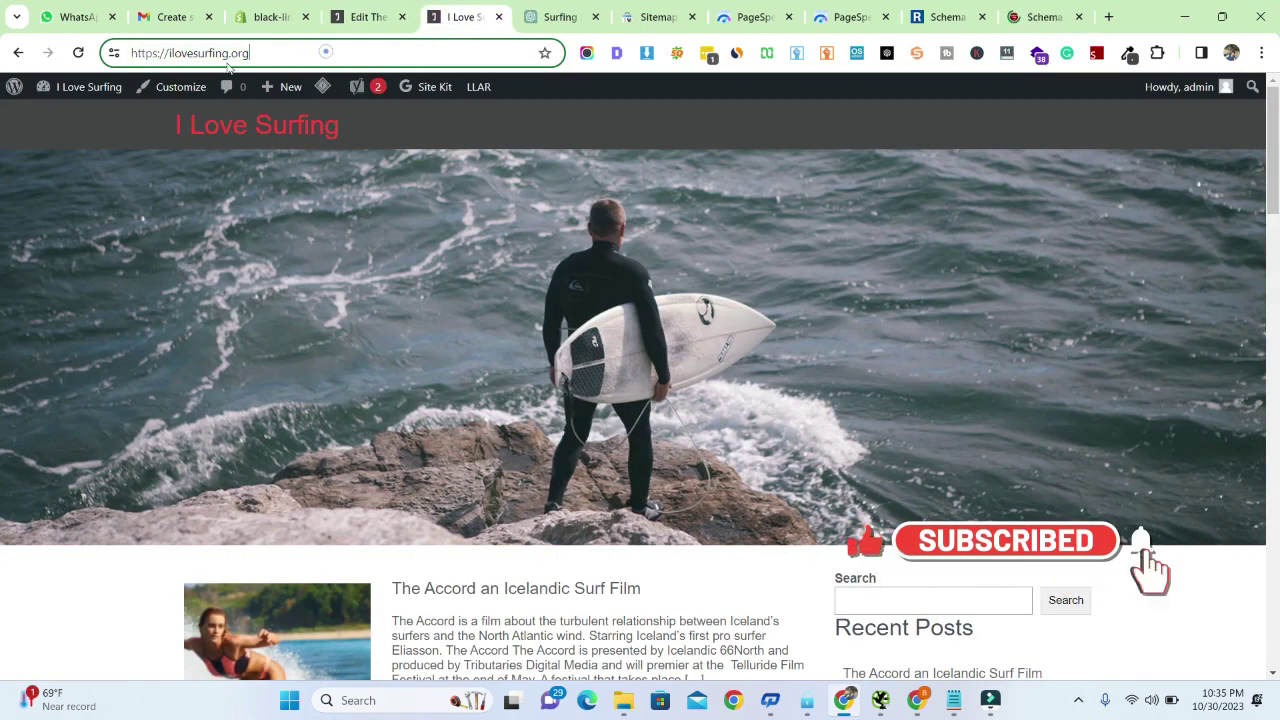
click(175, 57)
right_click(172, 52)
click(185, 53)
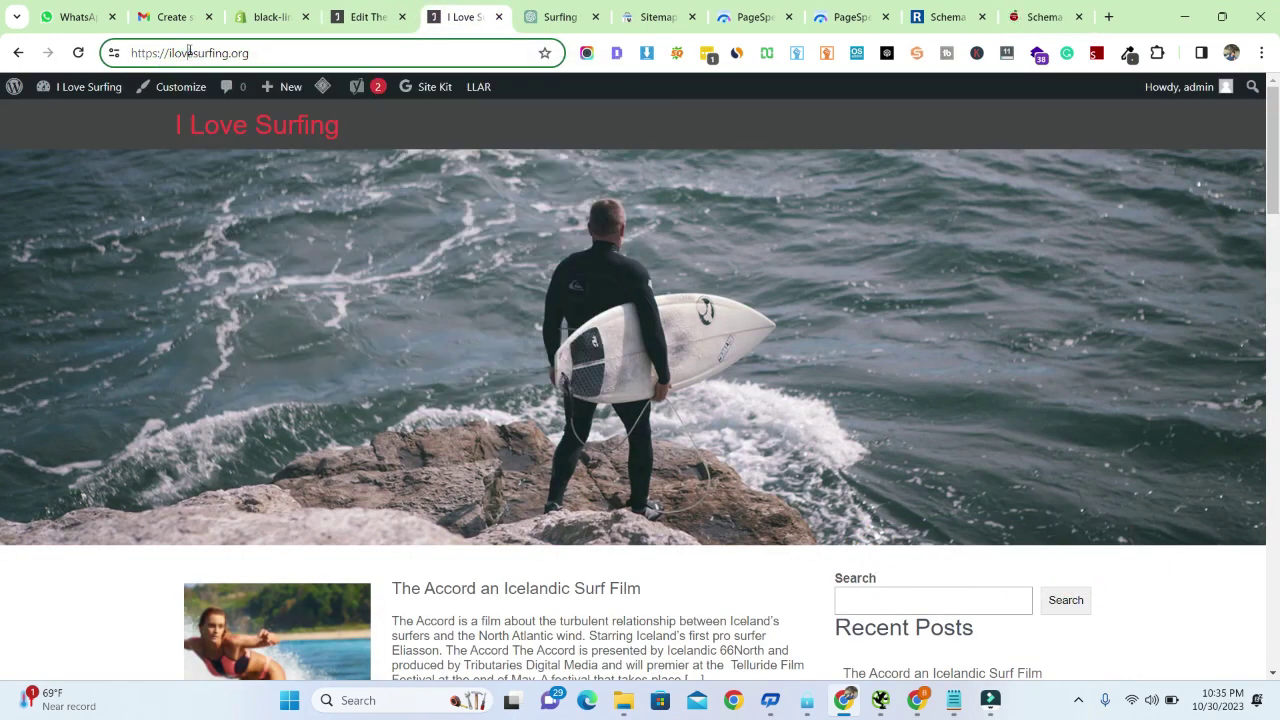
right_click(189, 53)
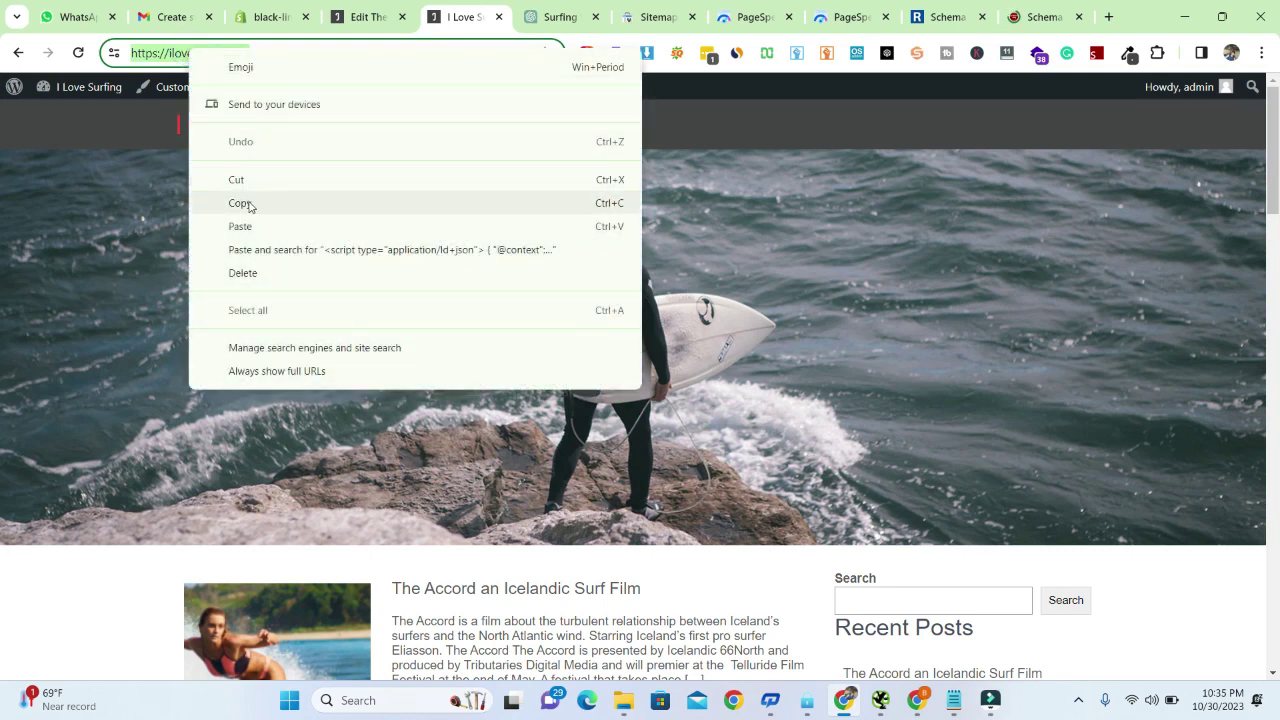
click(240, 203)
- Run a Schema.org validator URL test on ilovesurfing.org
click(1040, 6)
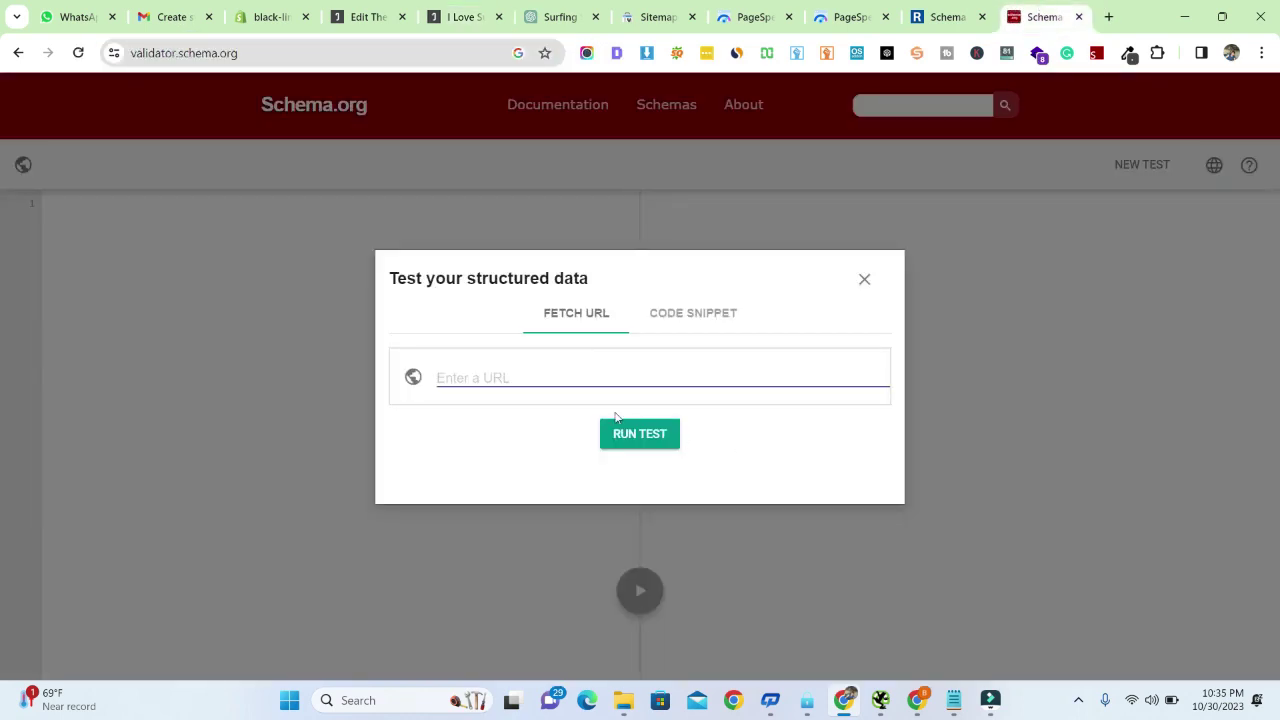
click(558, 378)
key(ctrl+v)
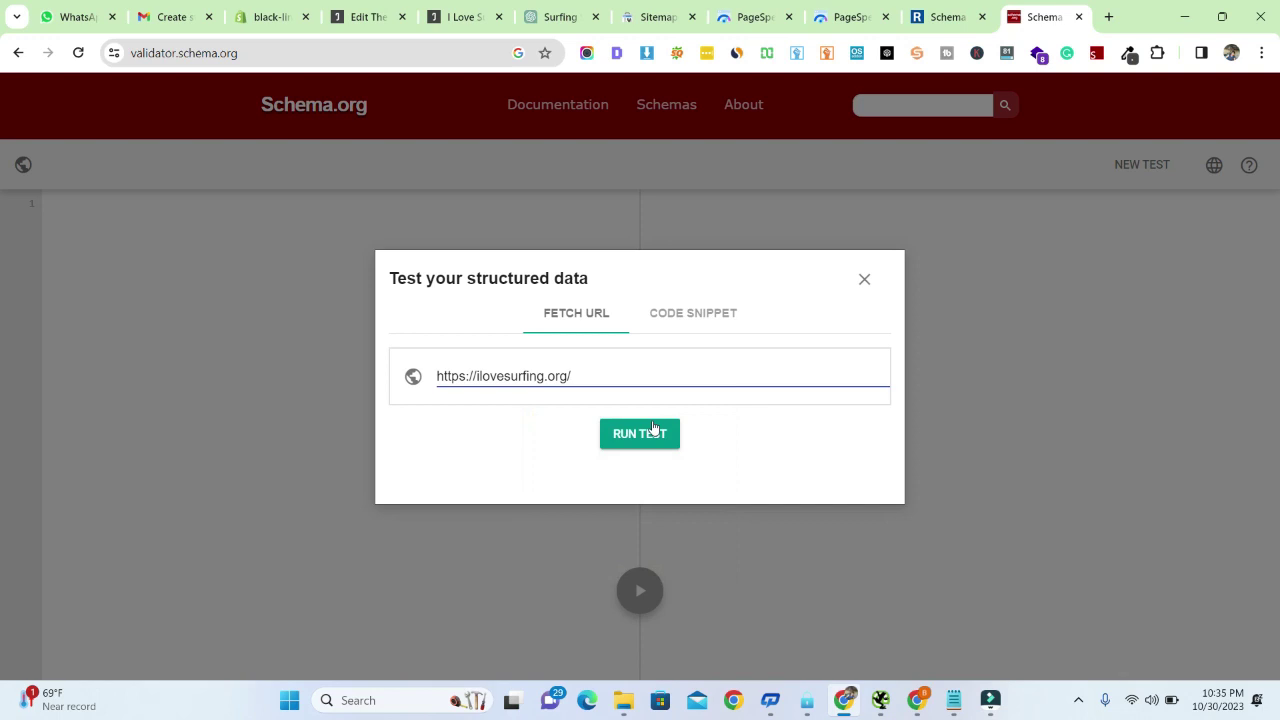
click(652, 432)
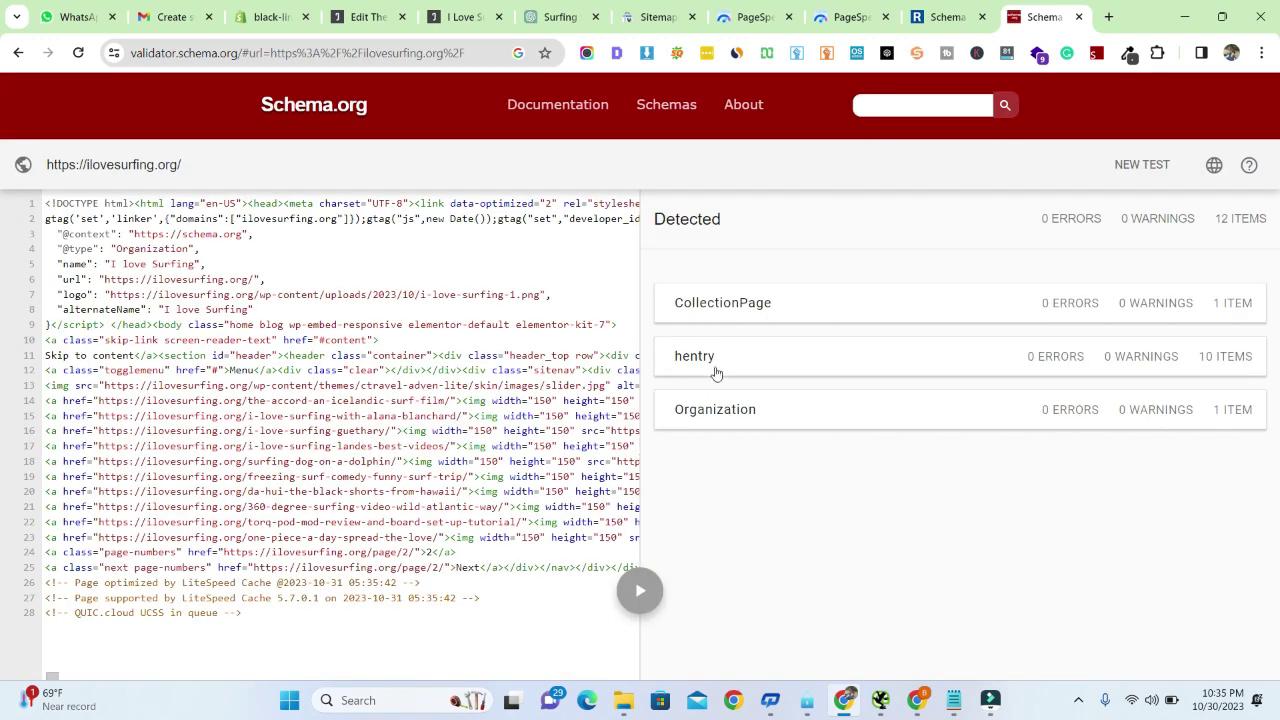
- Review the Organization result's type, name, url, logo and alternateName values, then go back
click(1116, 417)
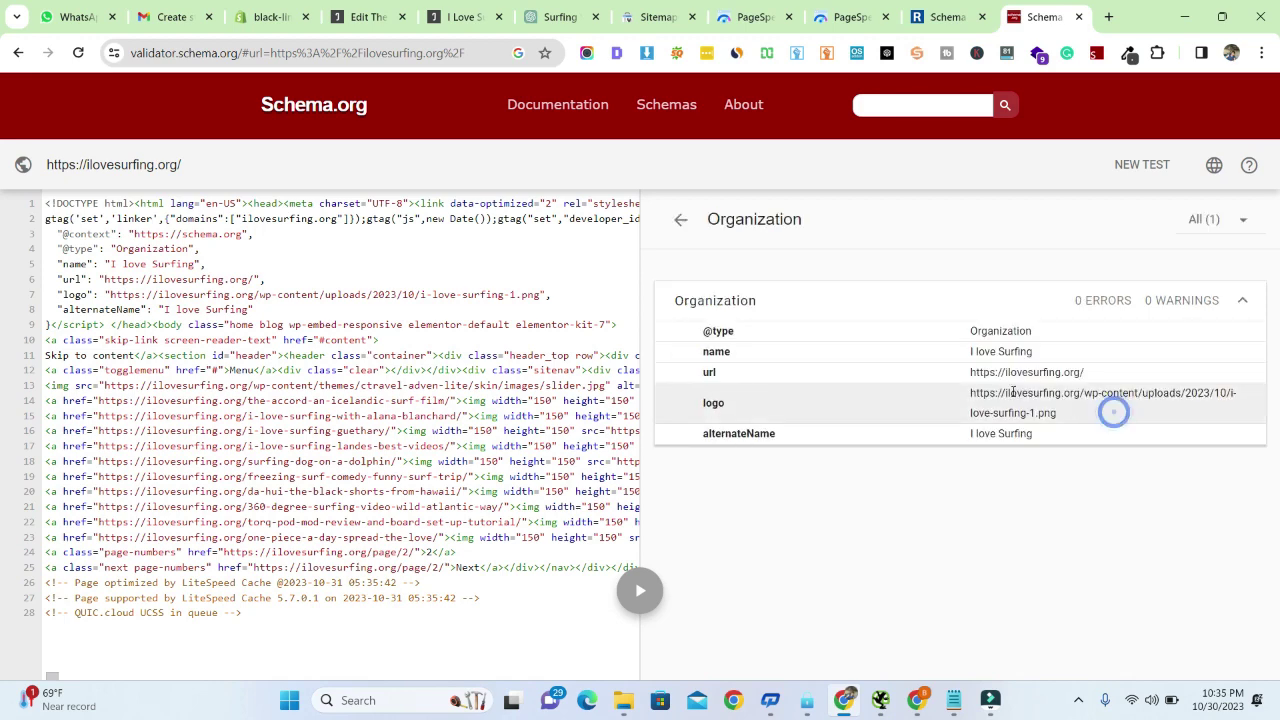
double_click(972, 335)
click(986, 353)
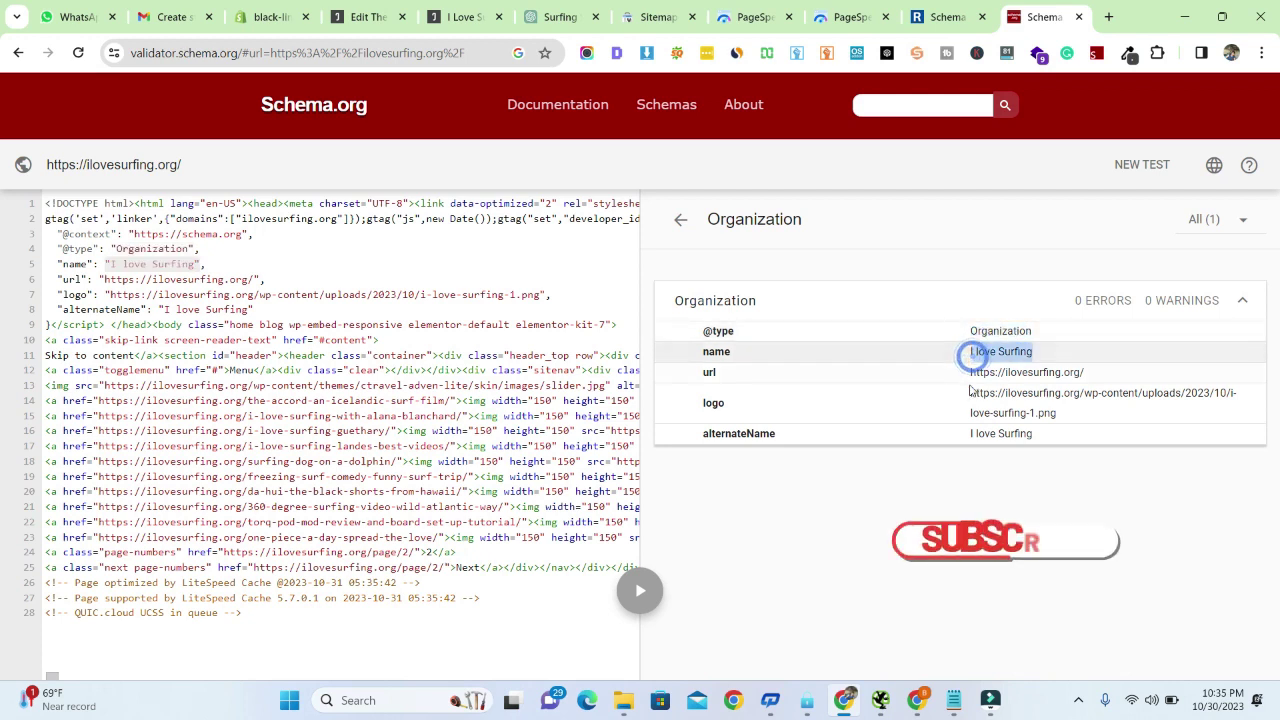
triple_click(960, 380)
double_click(1036, 392)
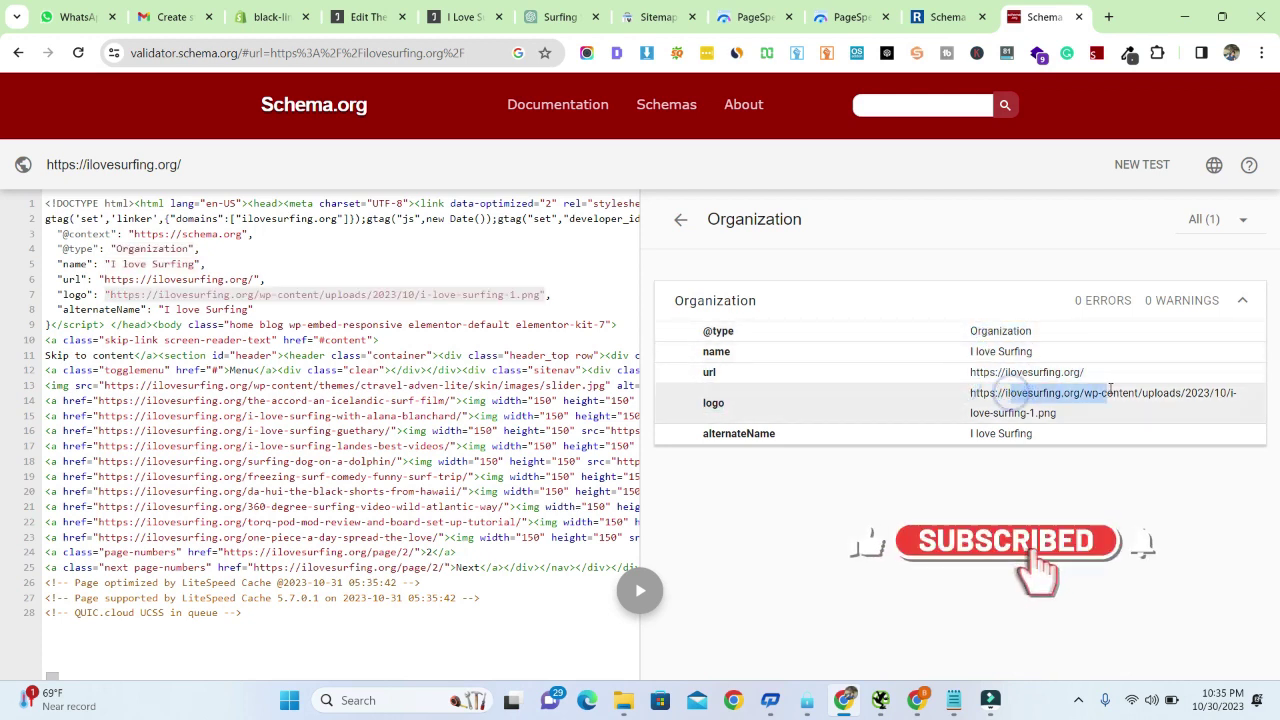
click(1048, 412)
double_click(1042, 412)
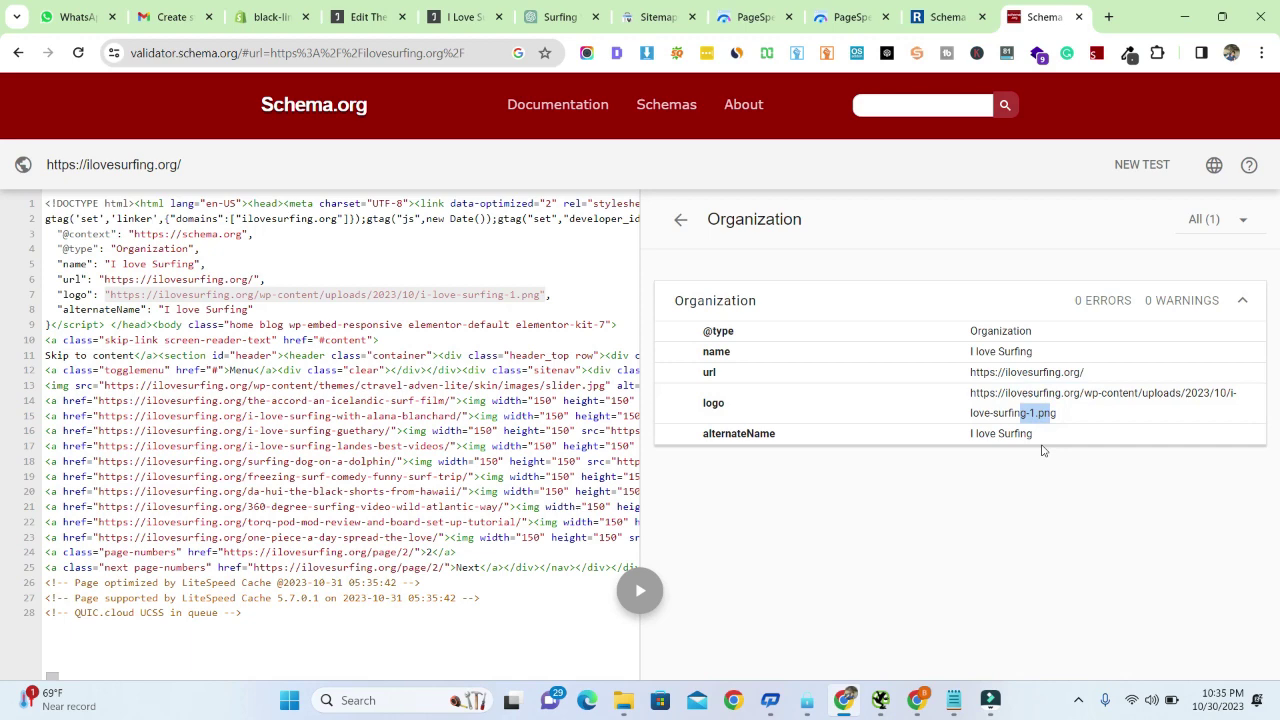
triple_click(1030, 437)
click(680, 219)
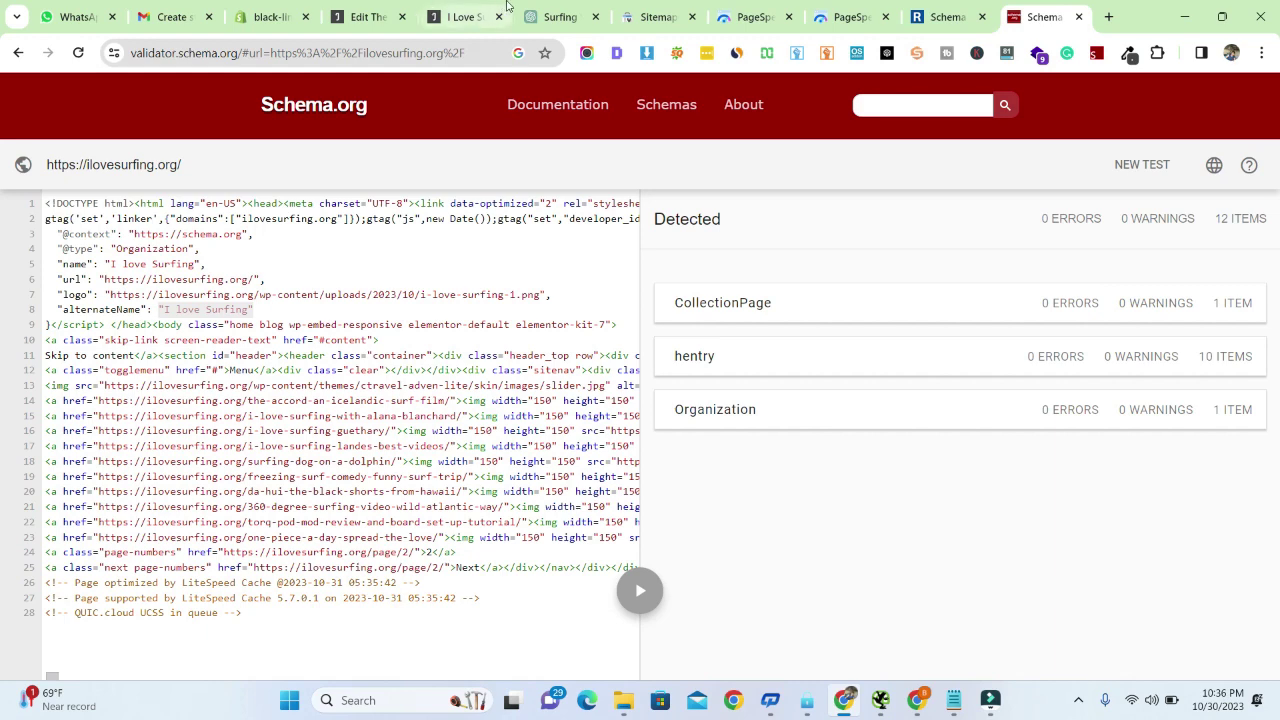
- Switch the generator's schema type to Website - Sitelinks Searchbox
click(945, 17)
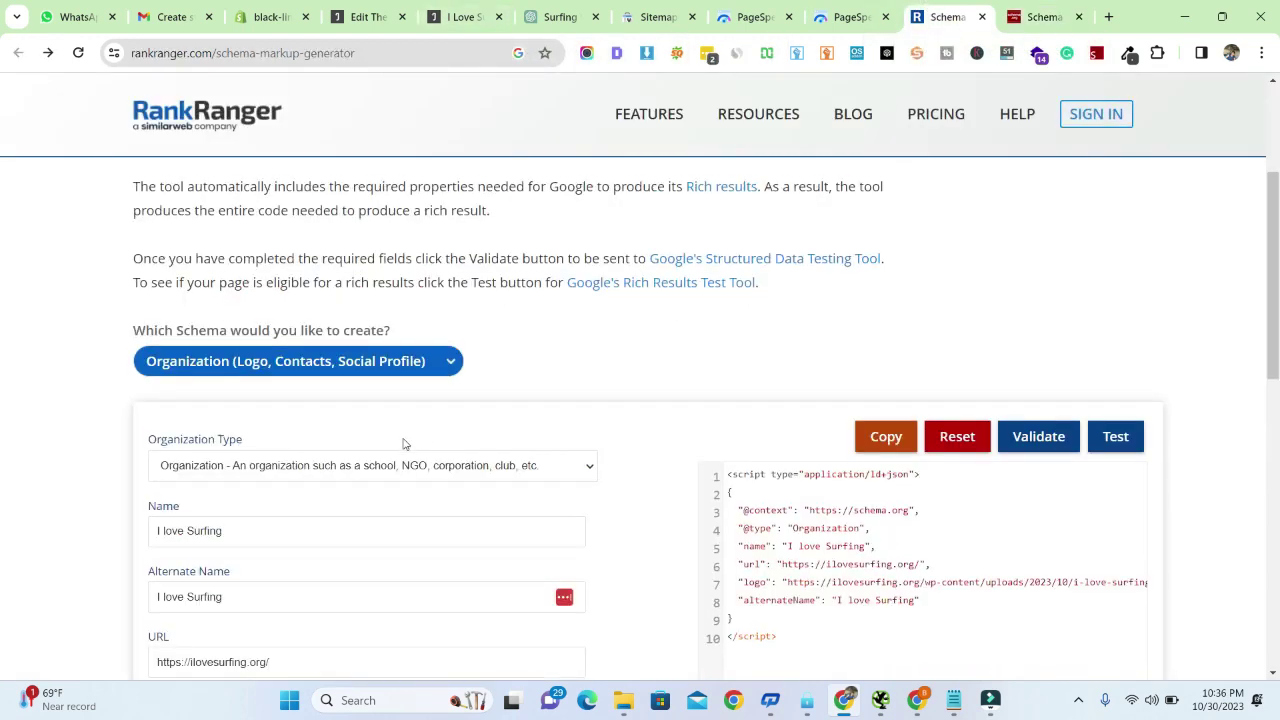
scroll(405, 443, down, 1)
click(369, 384)
click(369, 339)
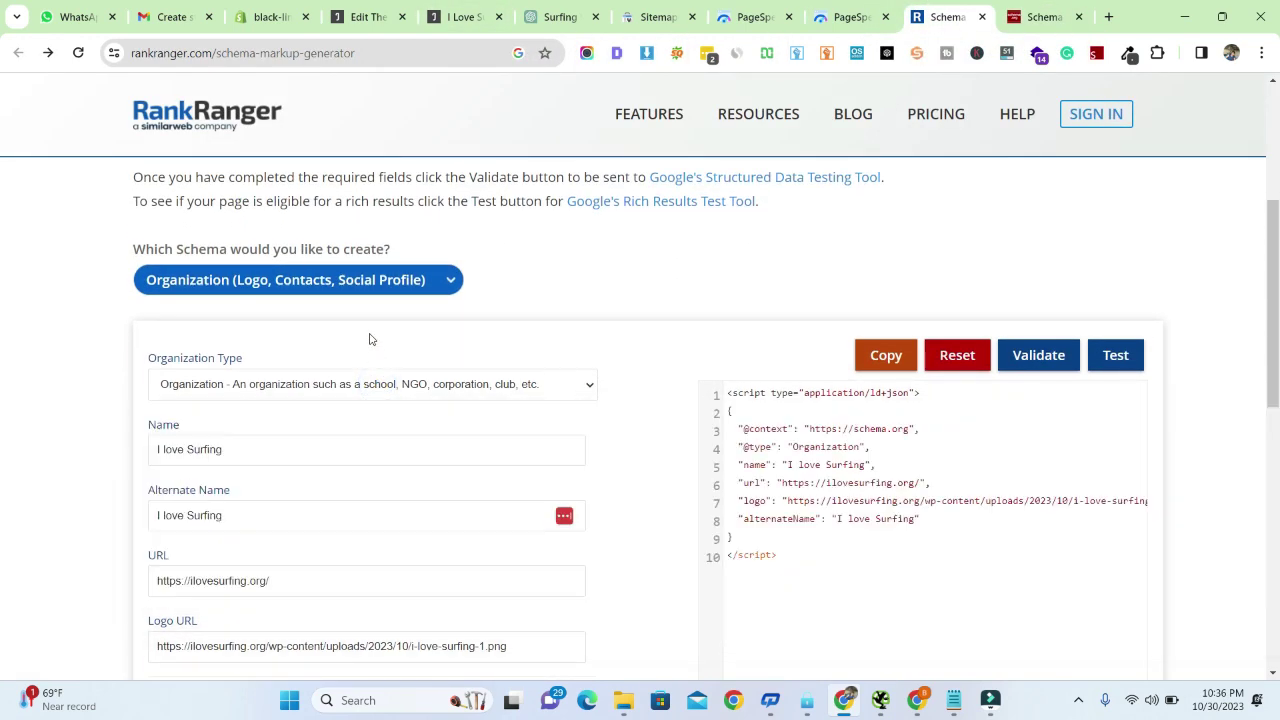
click(370, 280)
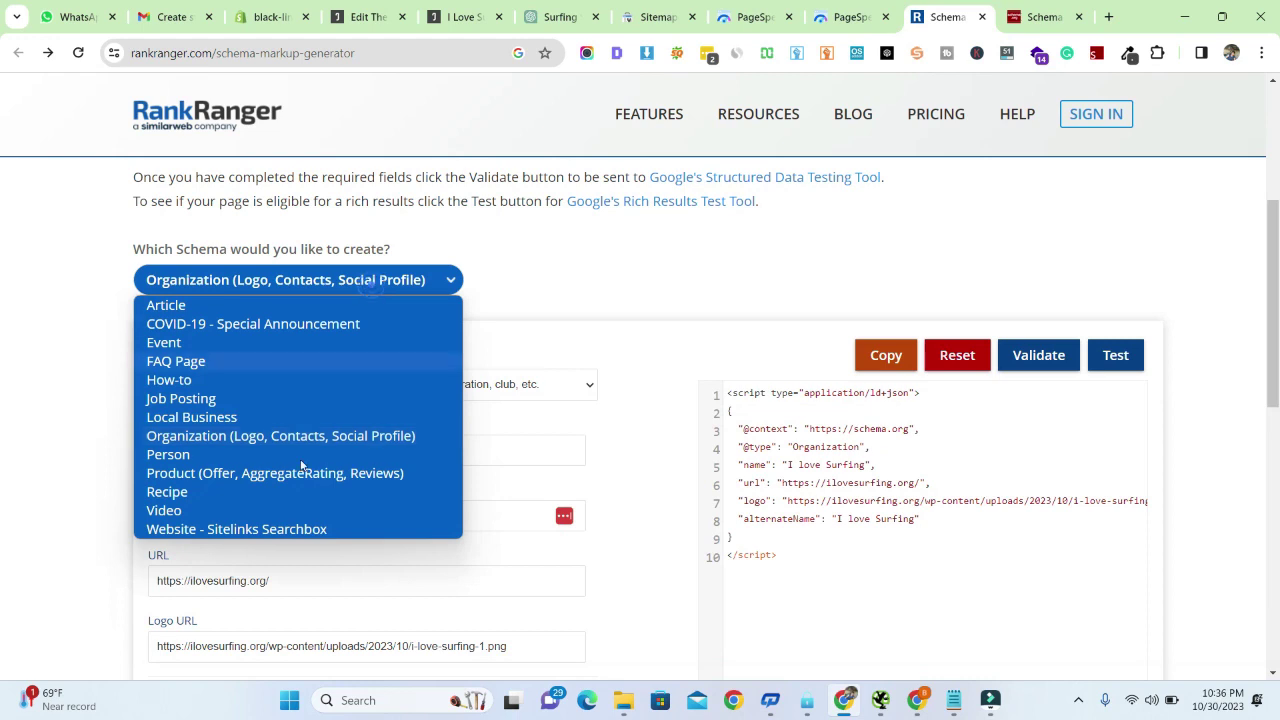
click(236, 530)
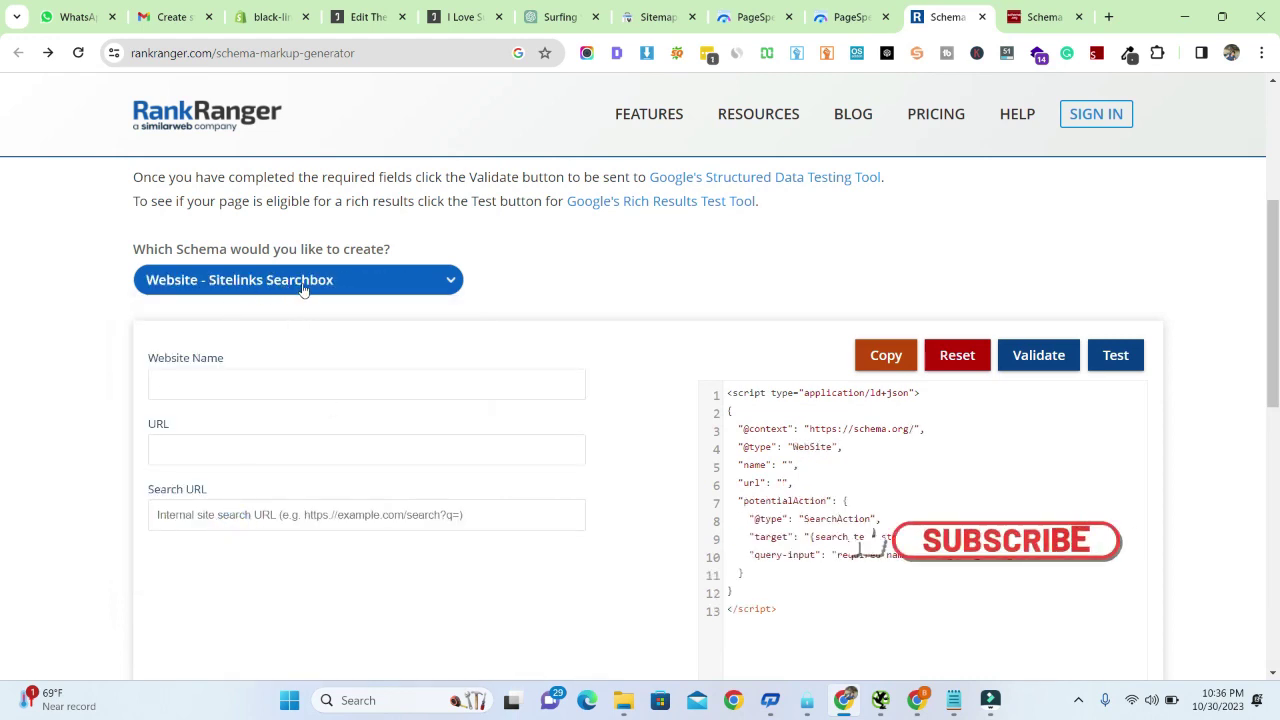
- Copy the 'I Love Surfing' site title into the website Name field
click(198, 386)
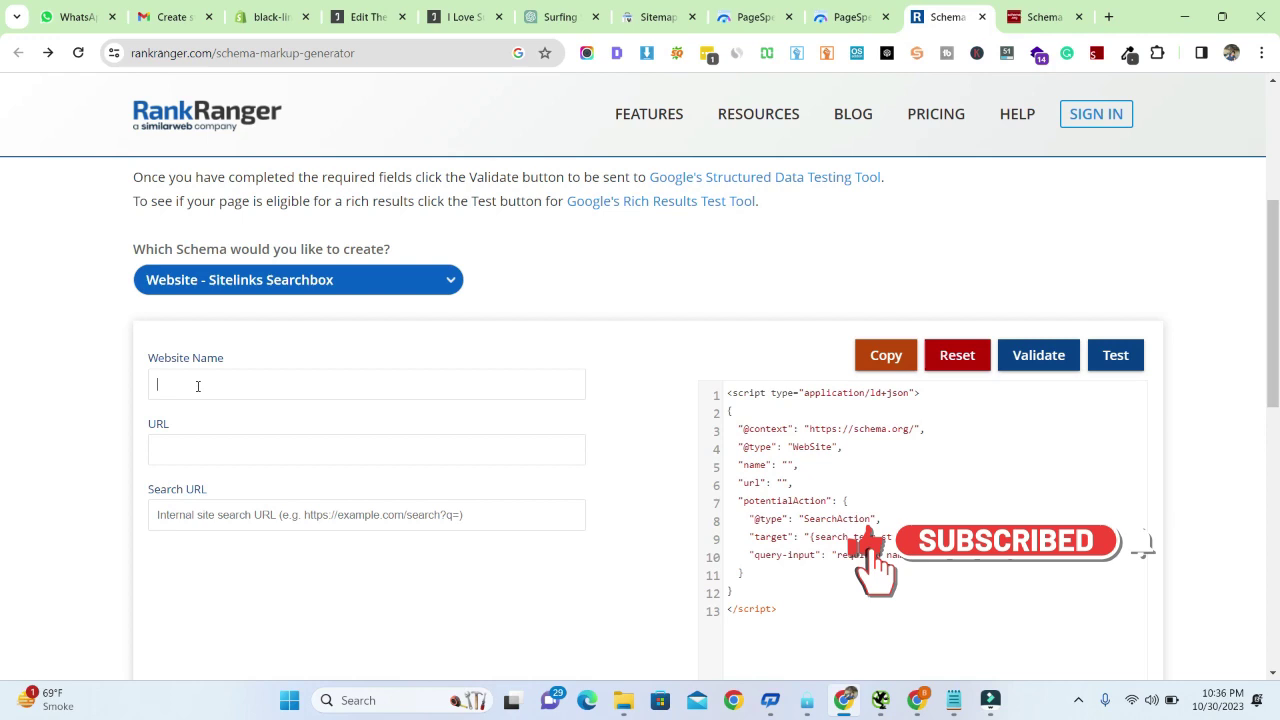
click(460, 17)
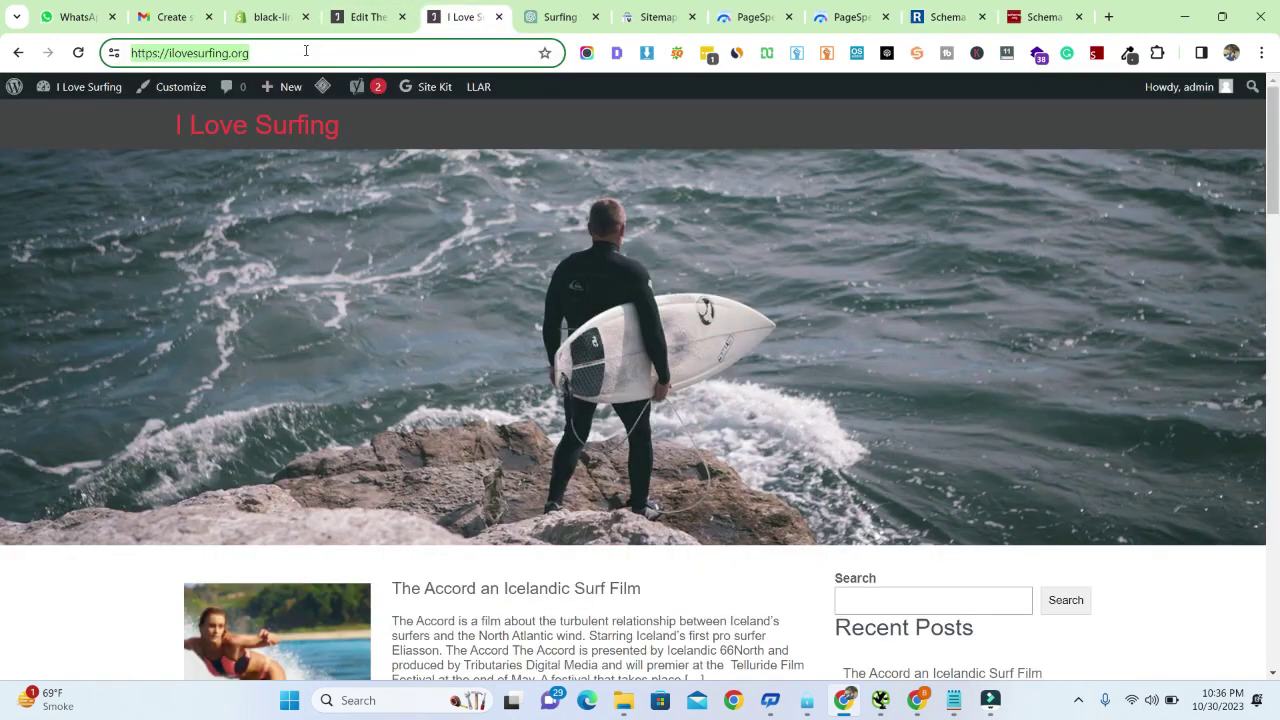
click(305, 52)
drag(148, 127, 335, 149)
key(ctrl+c)
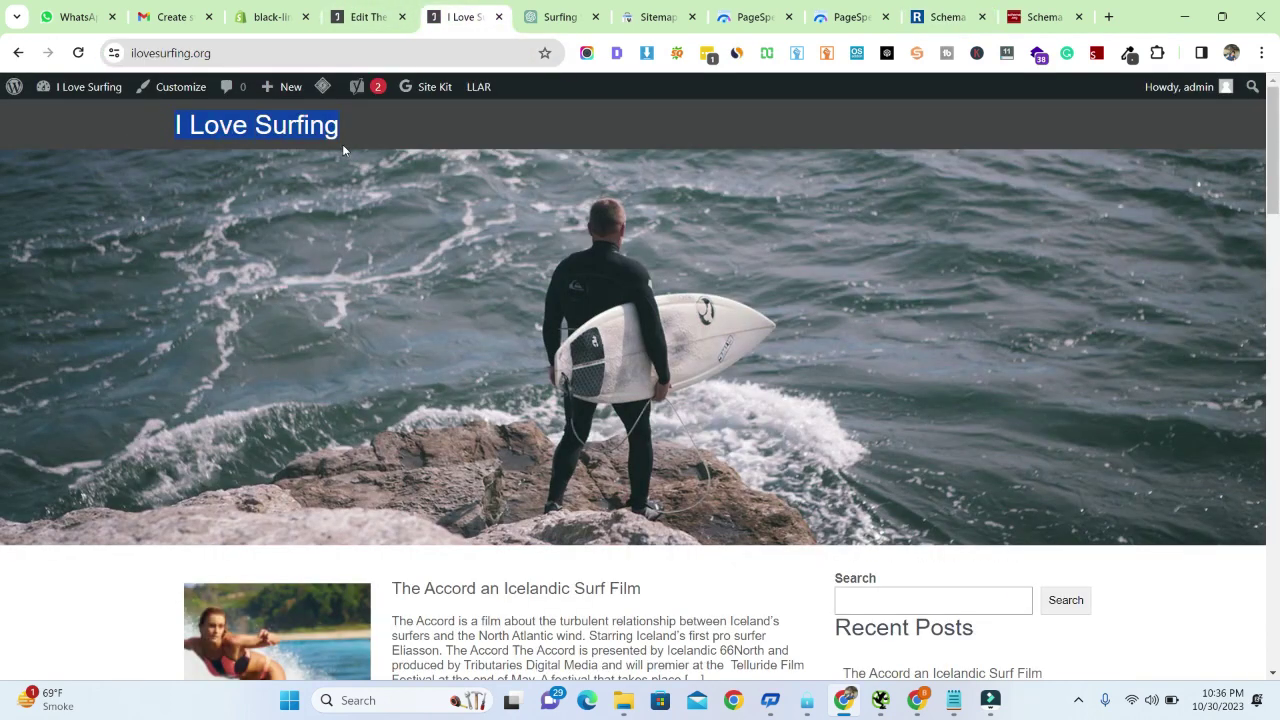
click(1043, 17)
click(940, 17)
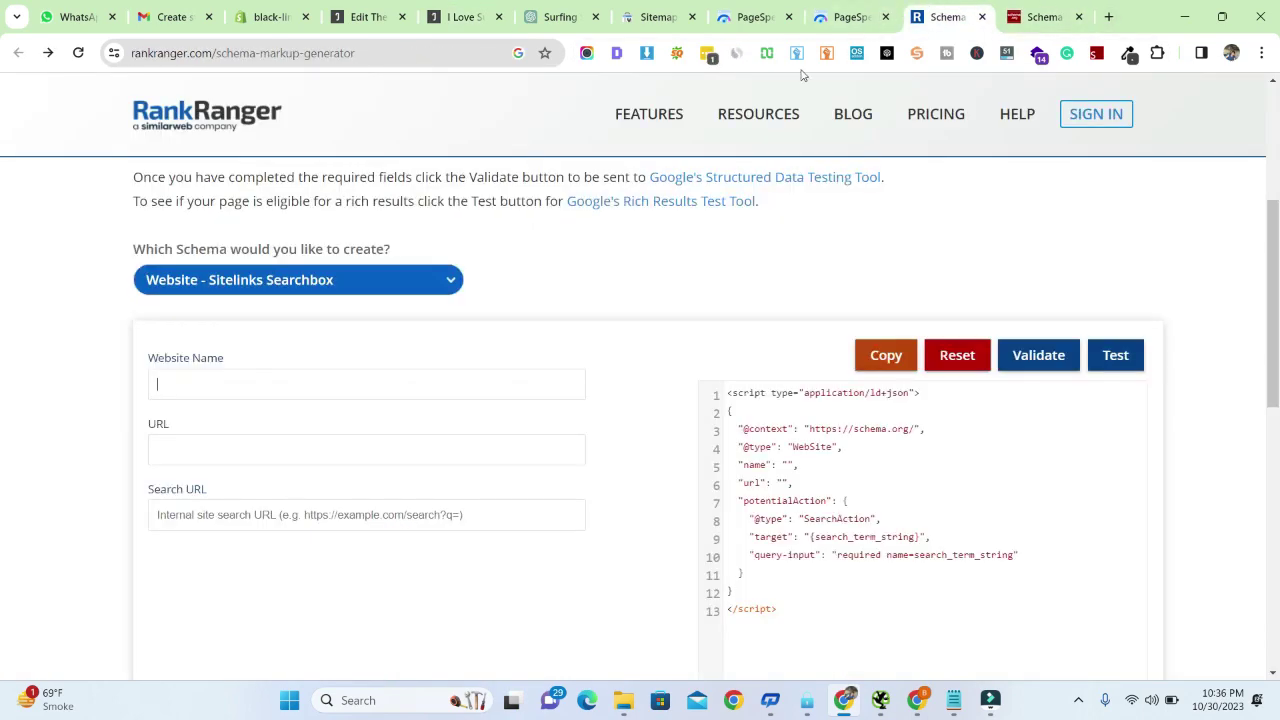
click(285, 388)
key(ctrl+v)
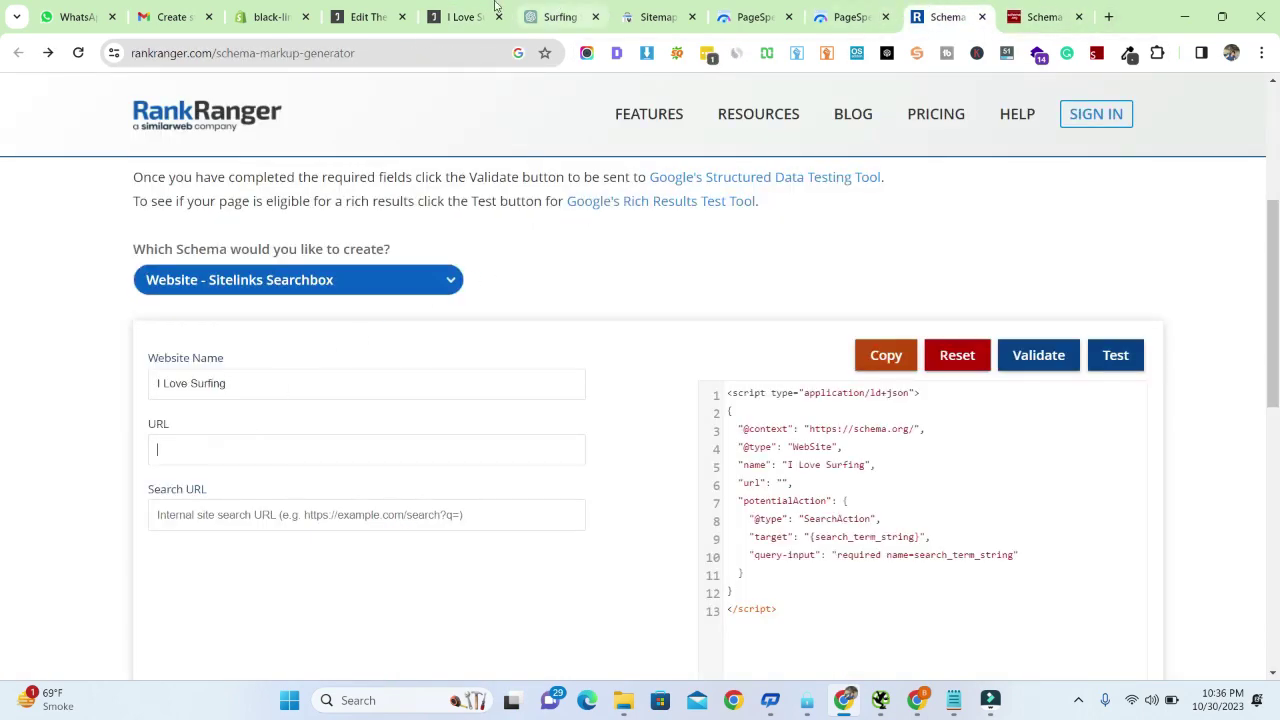
click(470, 15)
click(276, 50)
click(211, 57)
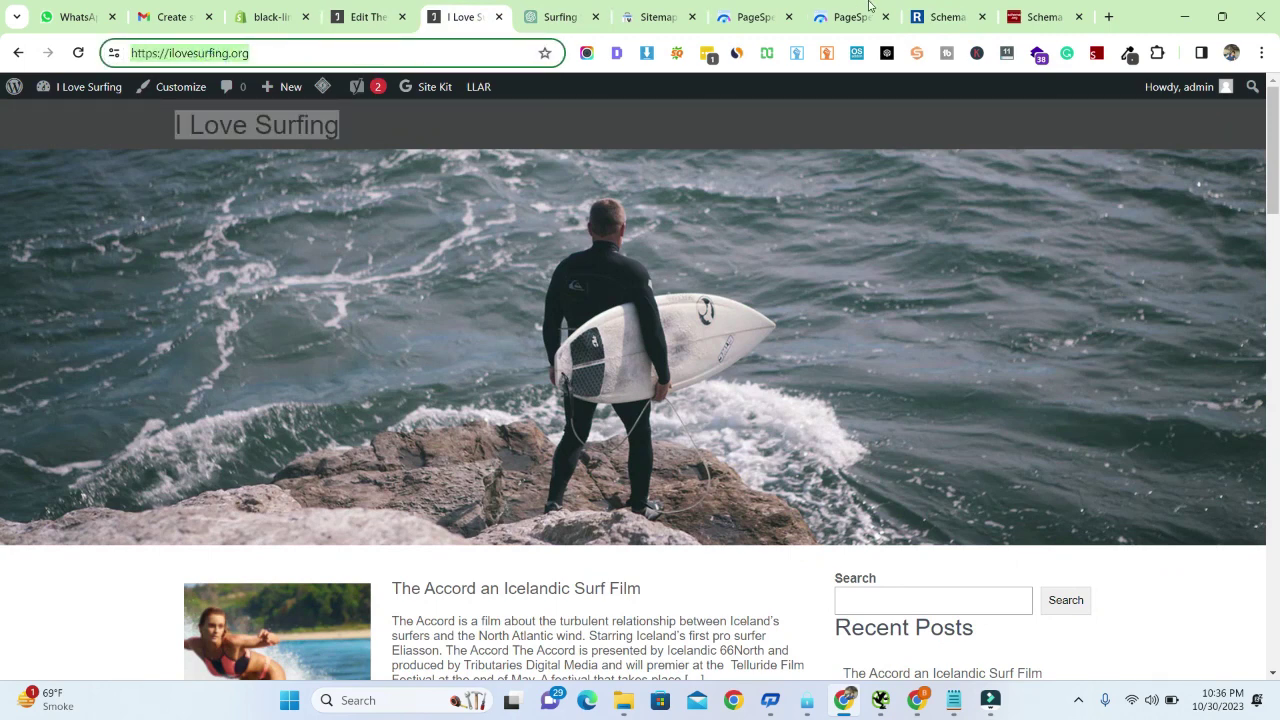
click(1035, 16)
click(917, 14)
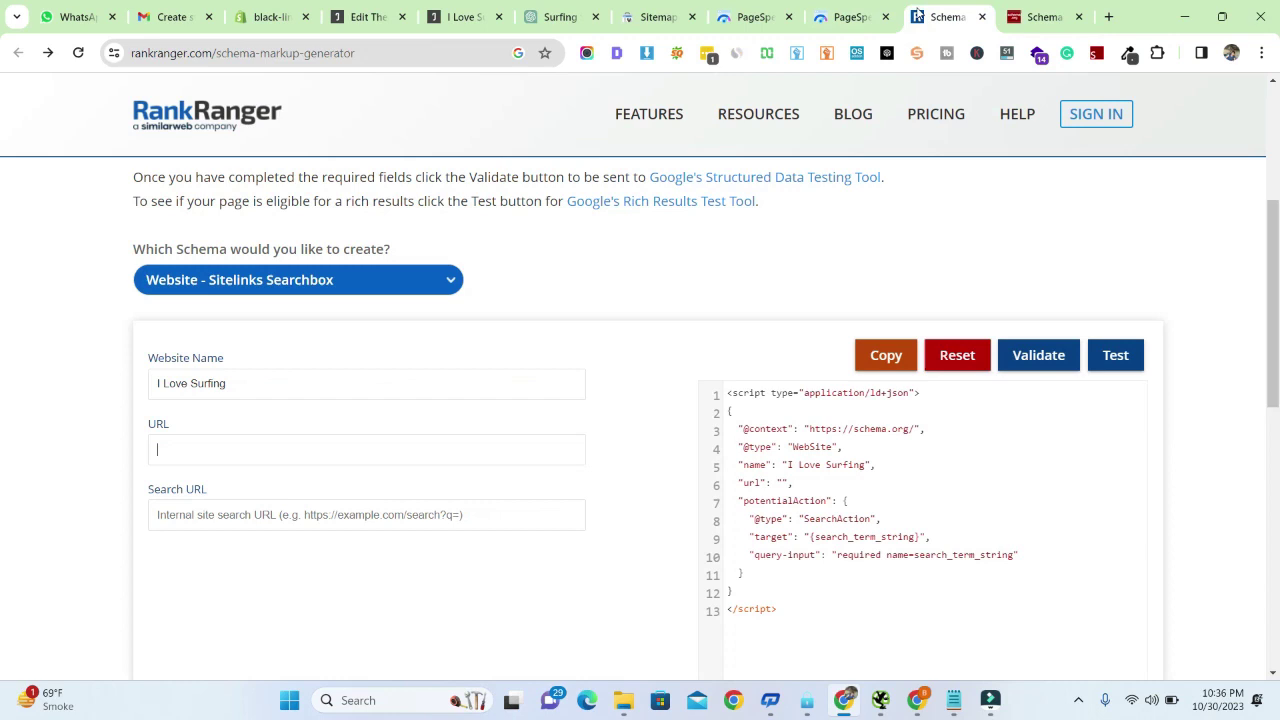
text(https://ilovesurfing.org/)
click(257, 514)
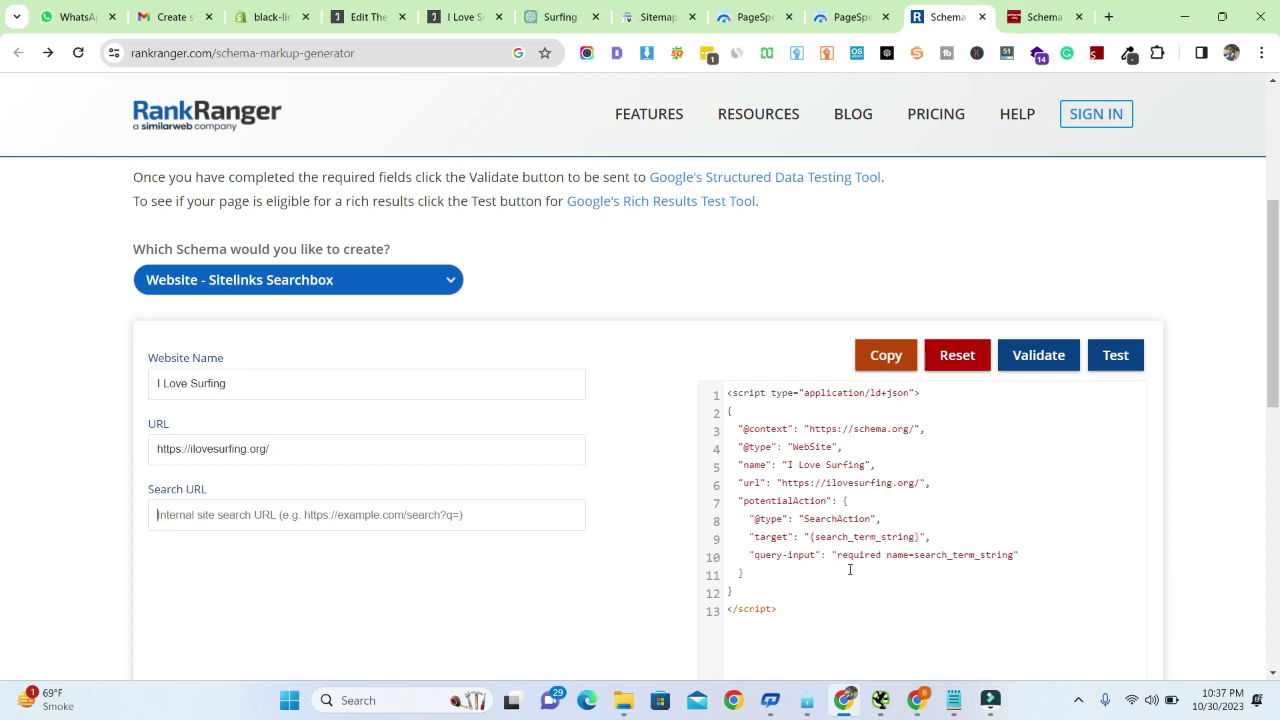
click(892, 563)
click(962, 544)
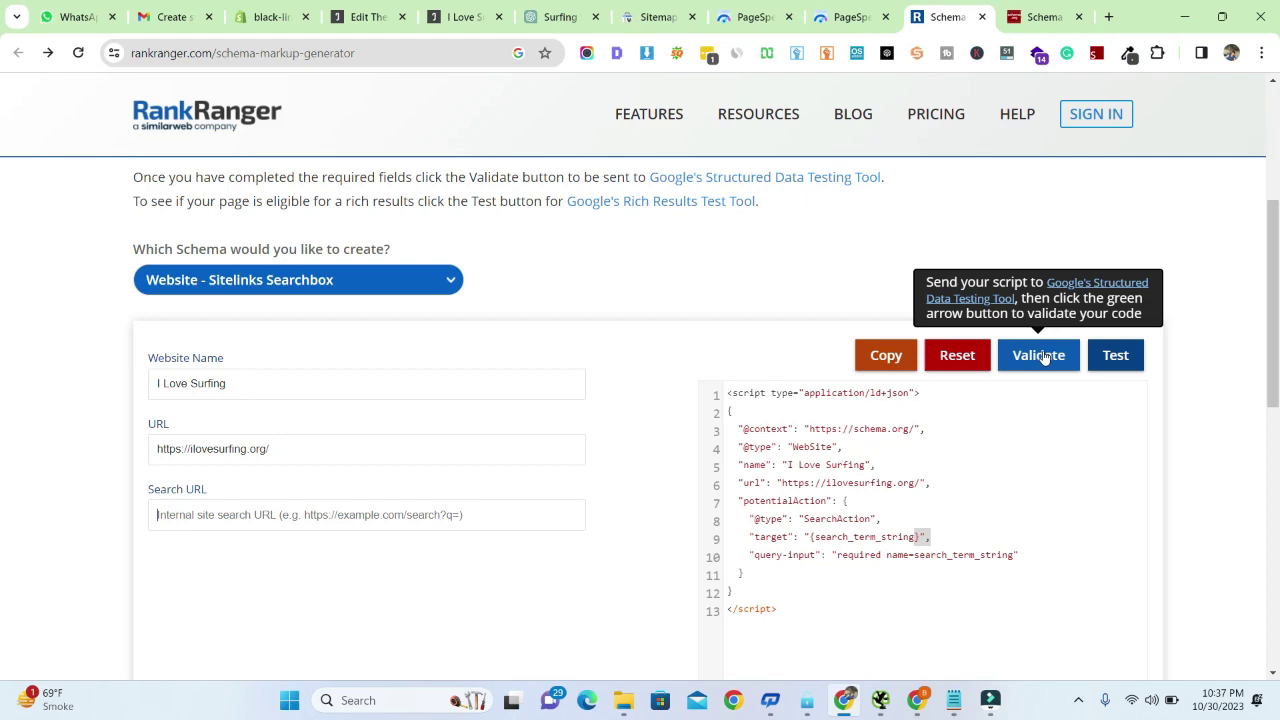
- Validate the copied WebSite script as a code snippet, confirming 0 errors and 0 warnings
click(885, 355)
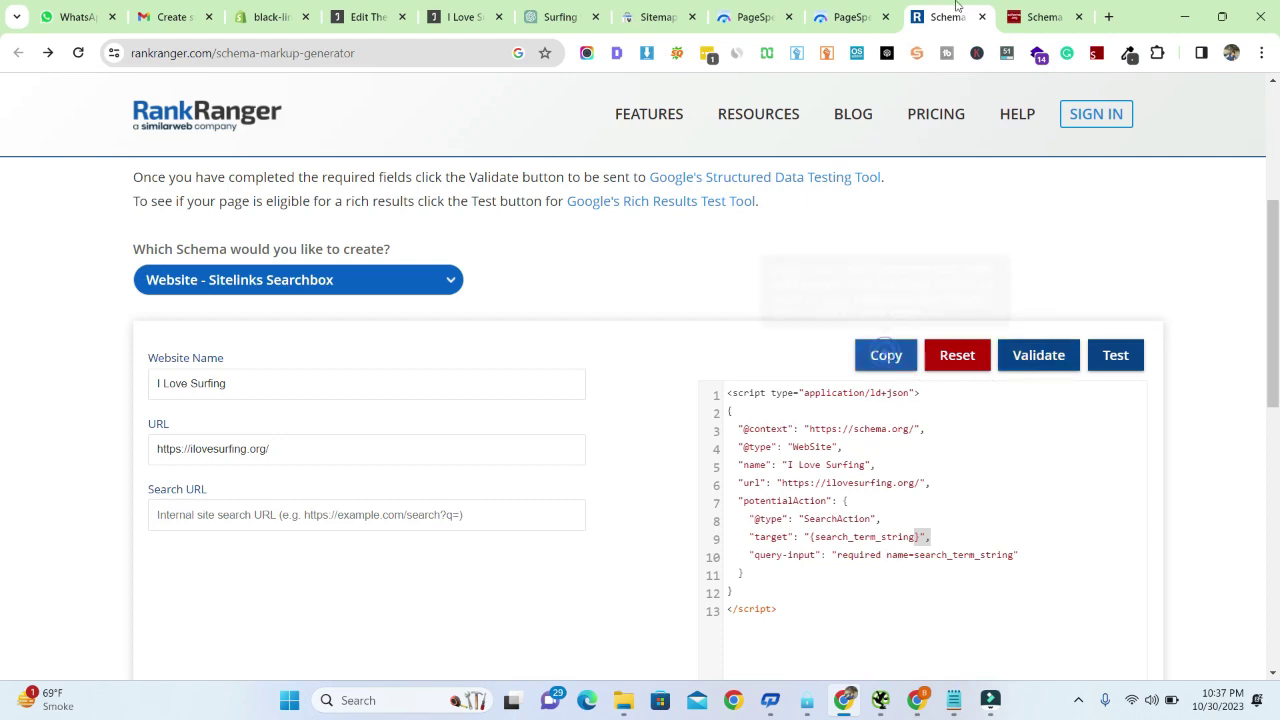
click(1035, 12)
click(1141, 165)
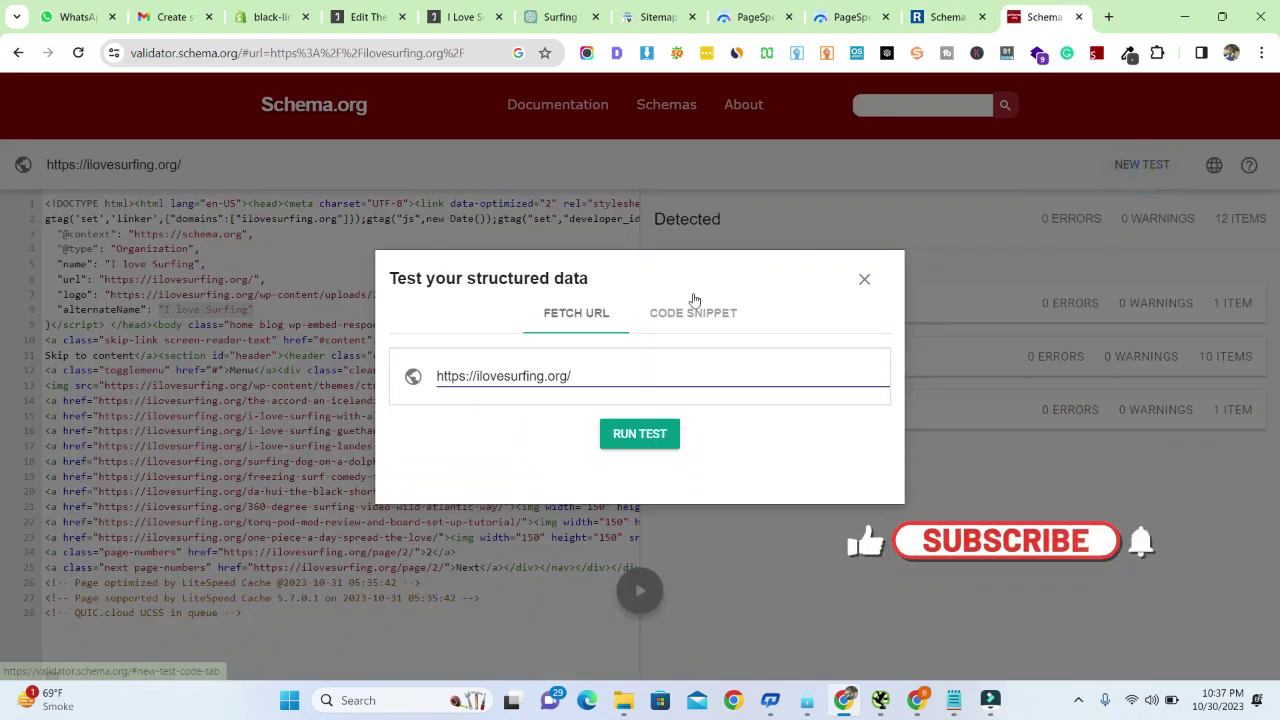
click(695, 305)
click(575, 309)
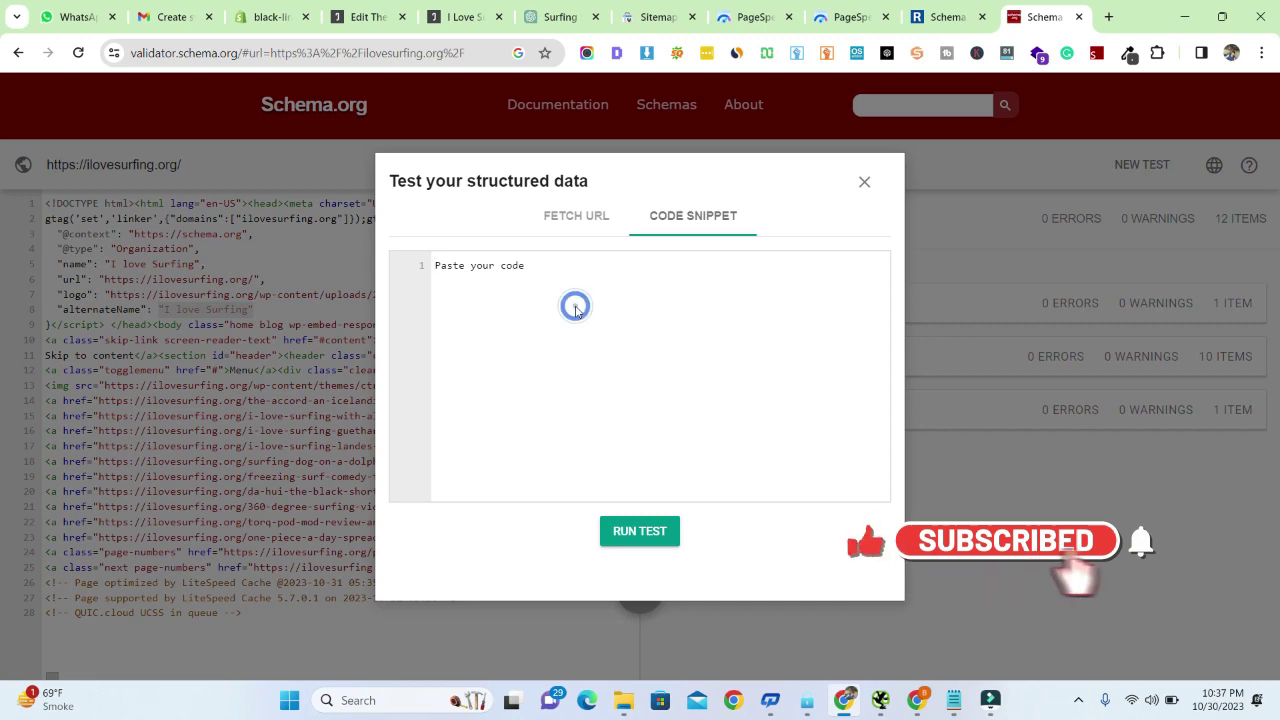
key(ctrl+v)
click(640, 531)
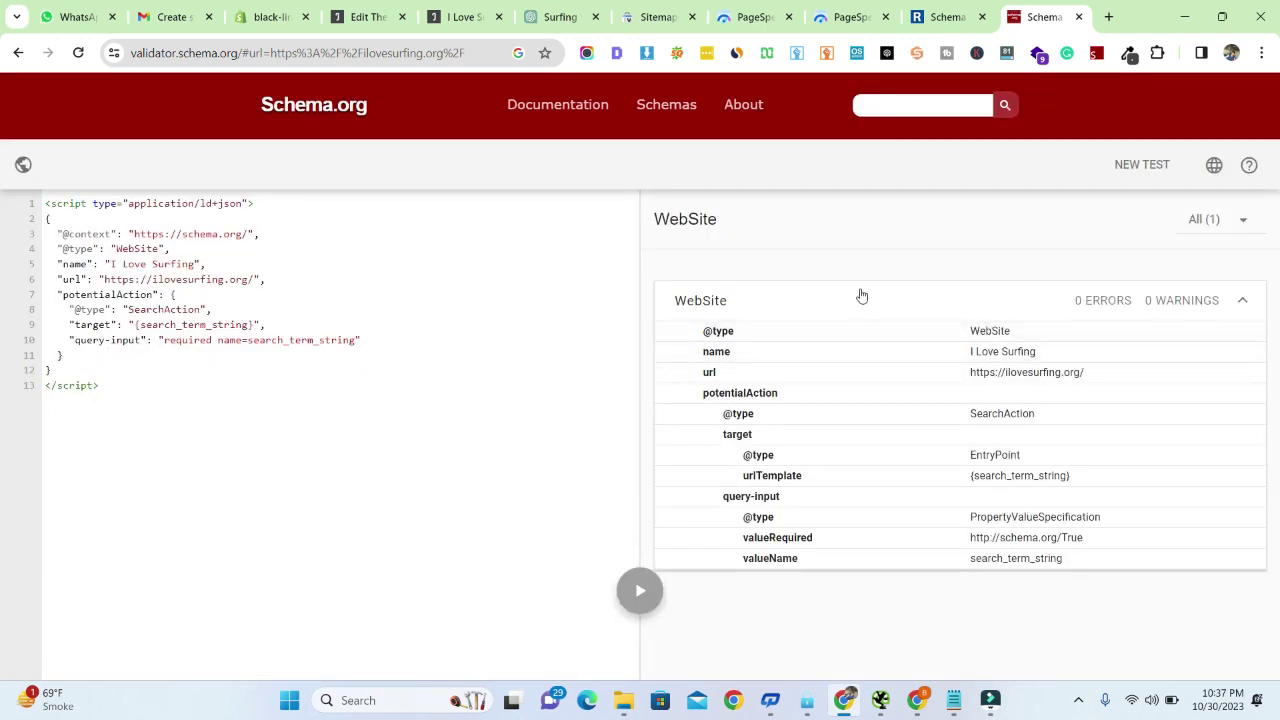
drag(1074, 304, 1173, 316)
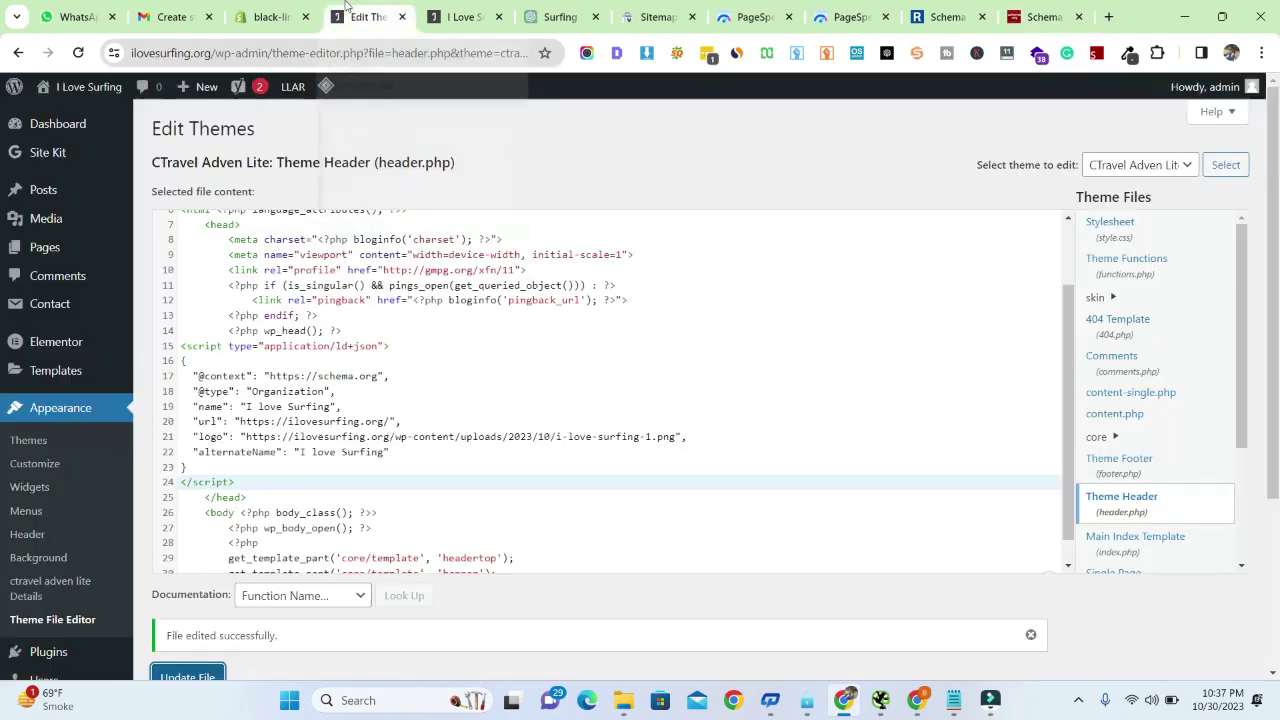
click(346, 8)
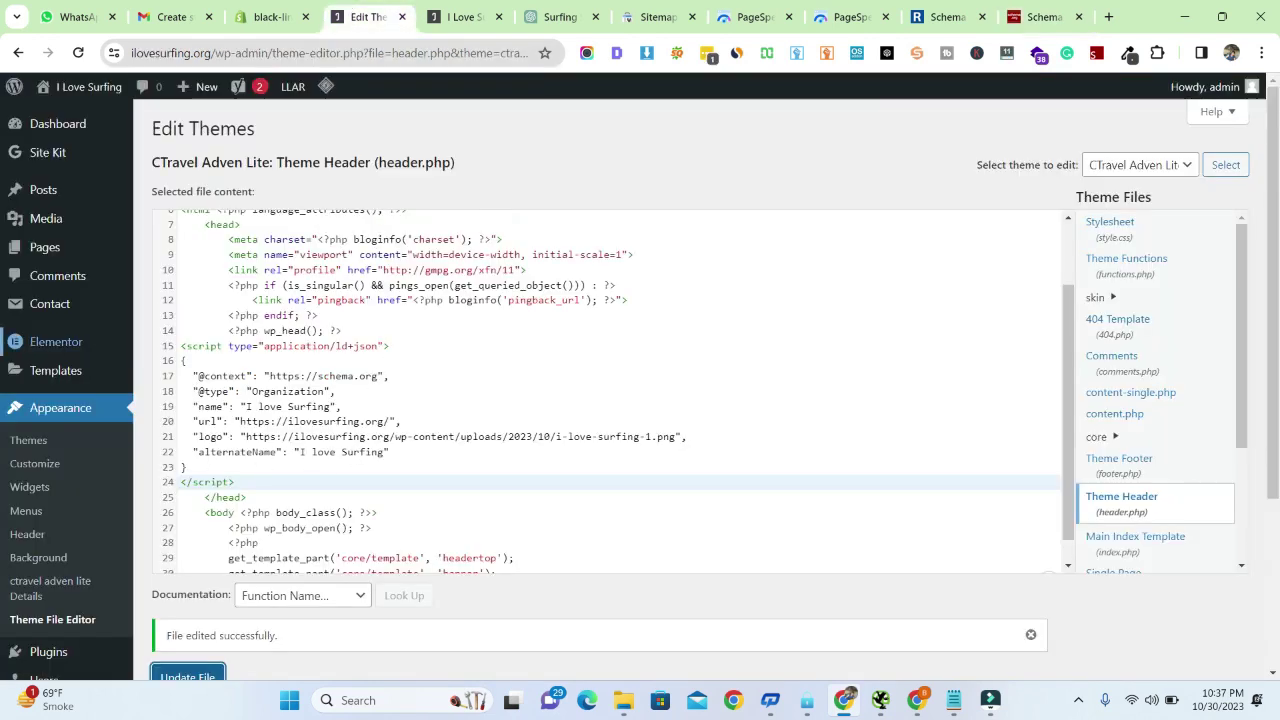
- Paste the WebSite sitelinks-searchbox JSON-LD on a new line below the Organization script in header.php
click(256, 483)
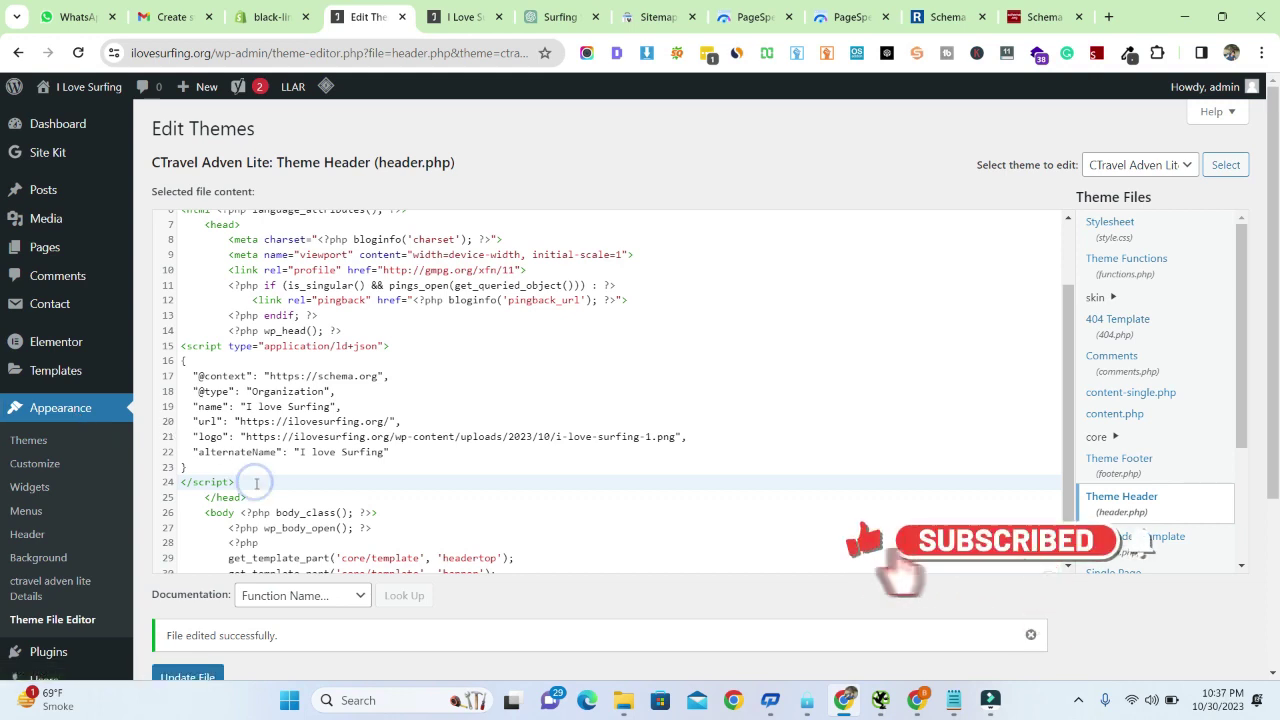
key(Return)
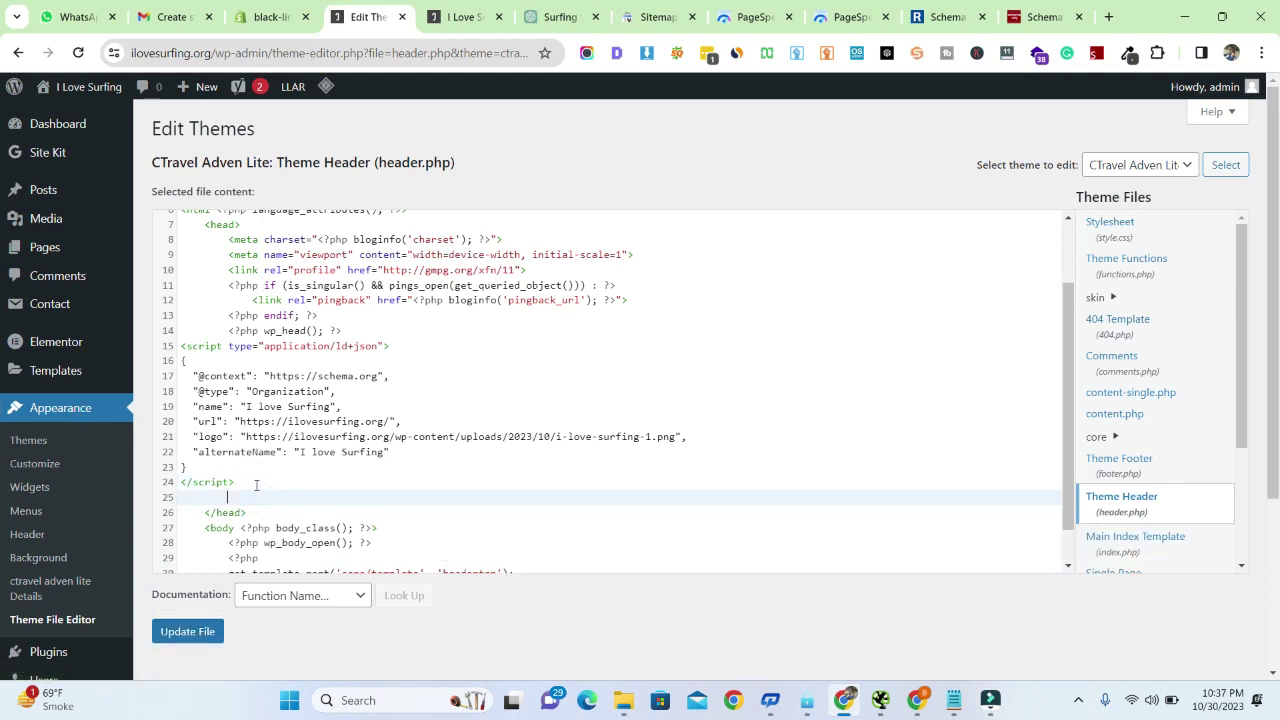
key(ctrl+v)
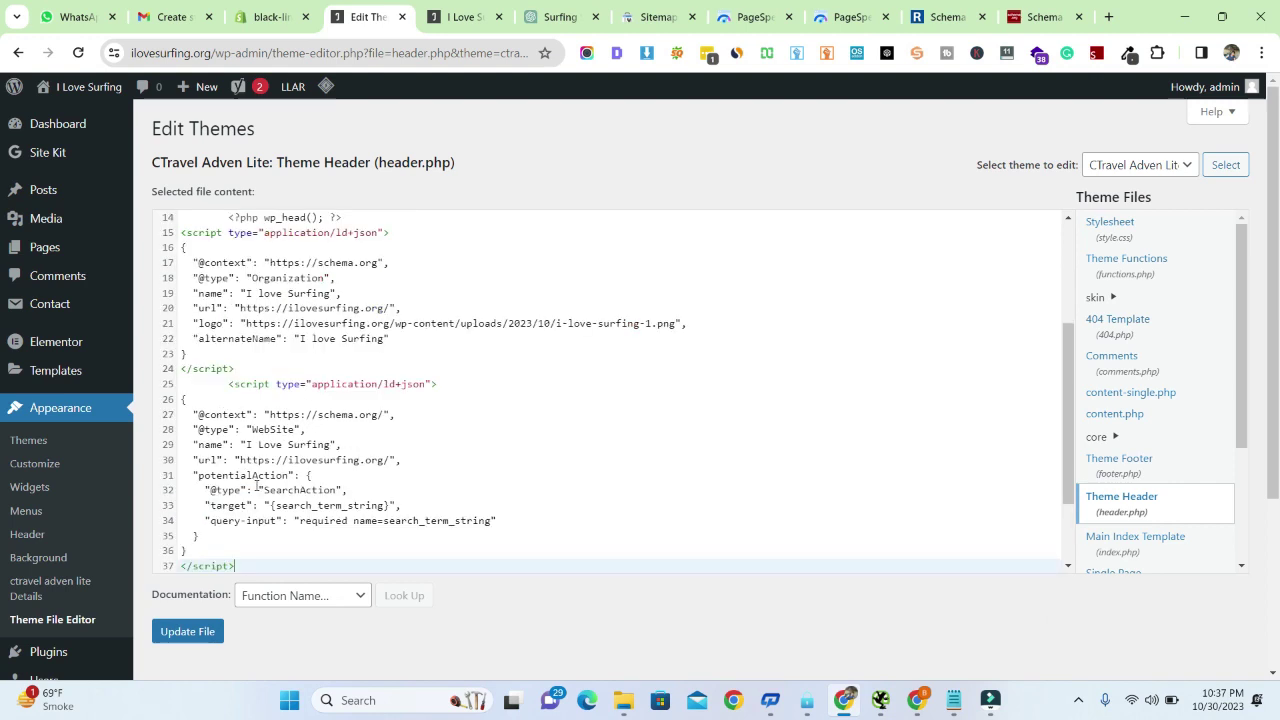
scroll(428, 476, down, 1)
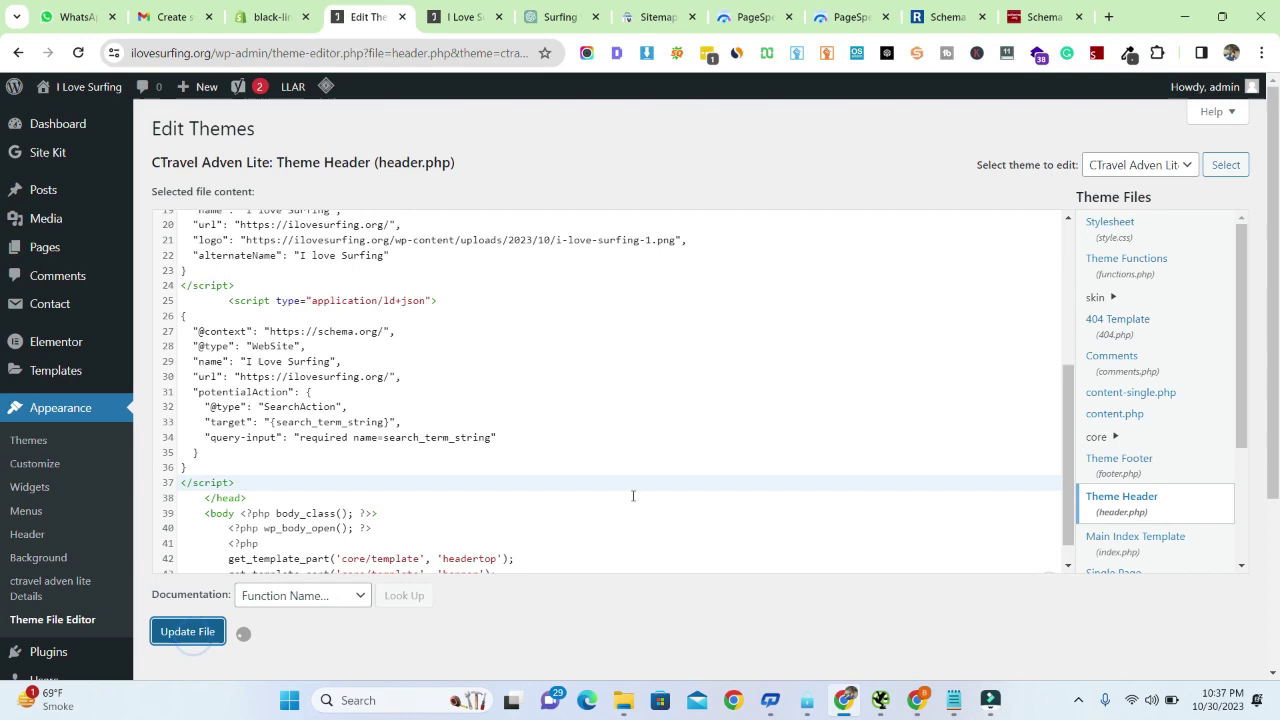
click(1040, 16)
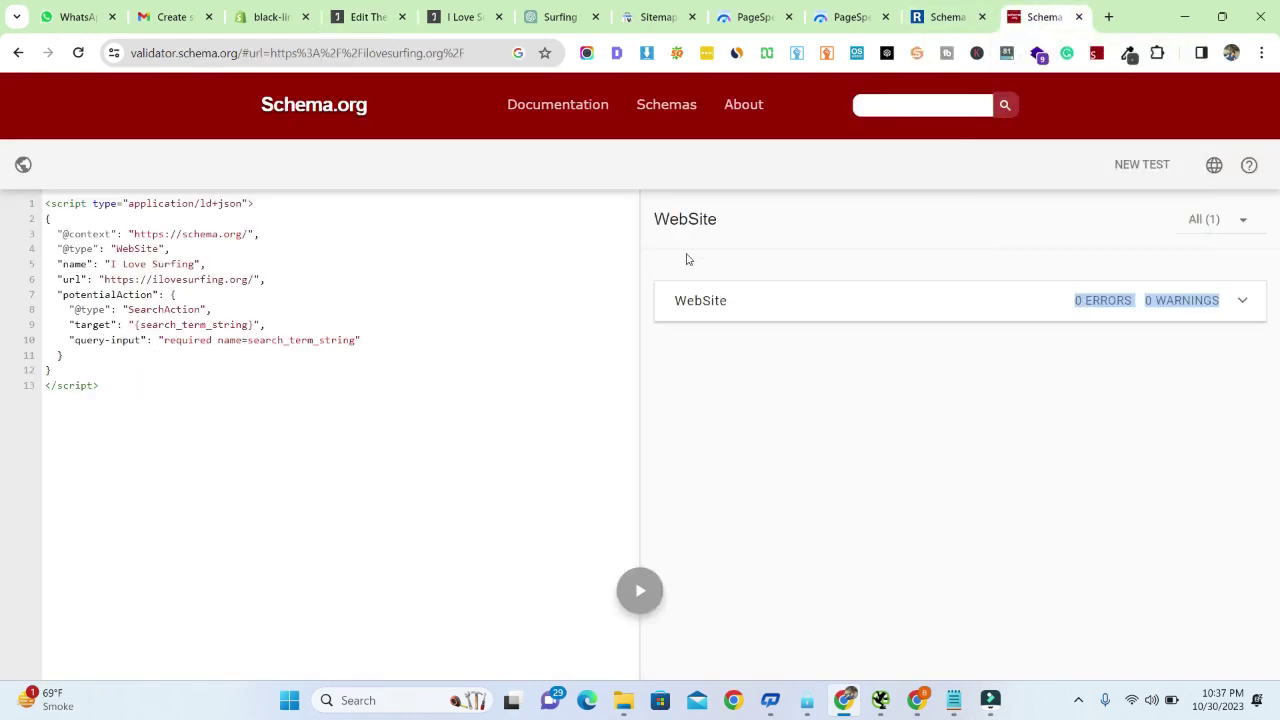
- Copy the ilovesurfing.org homepage address from the live site's tab
click(470, 16)
click(380, 52)
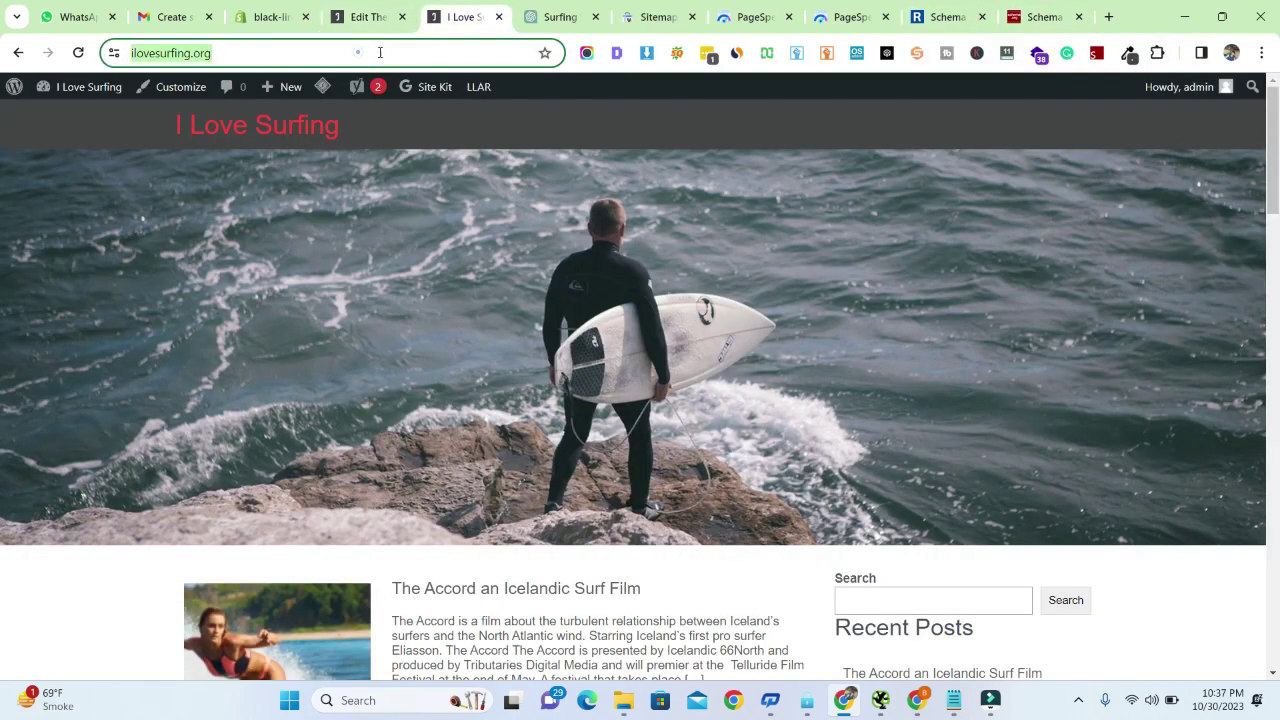
right_click(190, 57)
click(252, 210)
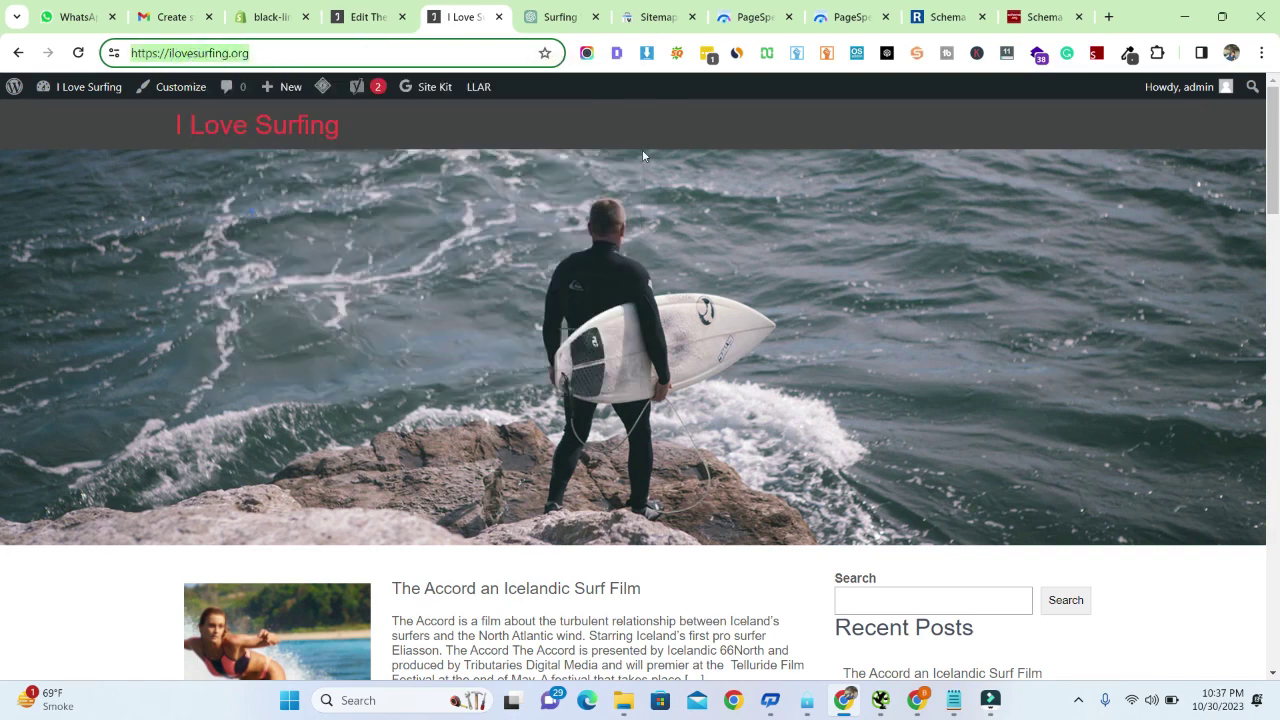
- Run a Fetch URL test on ilovesurfing.org and inspect the detected WebSite item
click(1022, 10)
click(1140, 164)
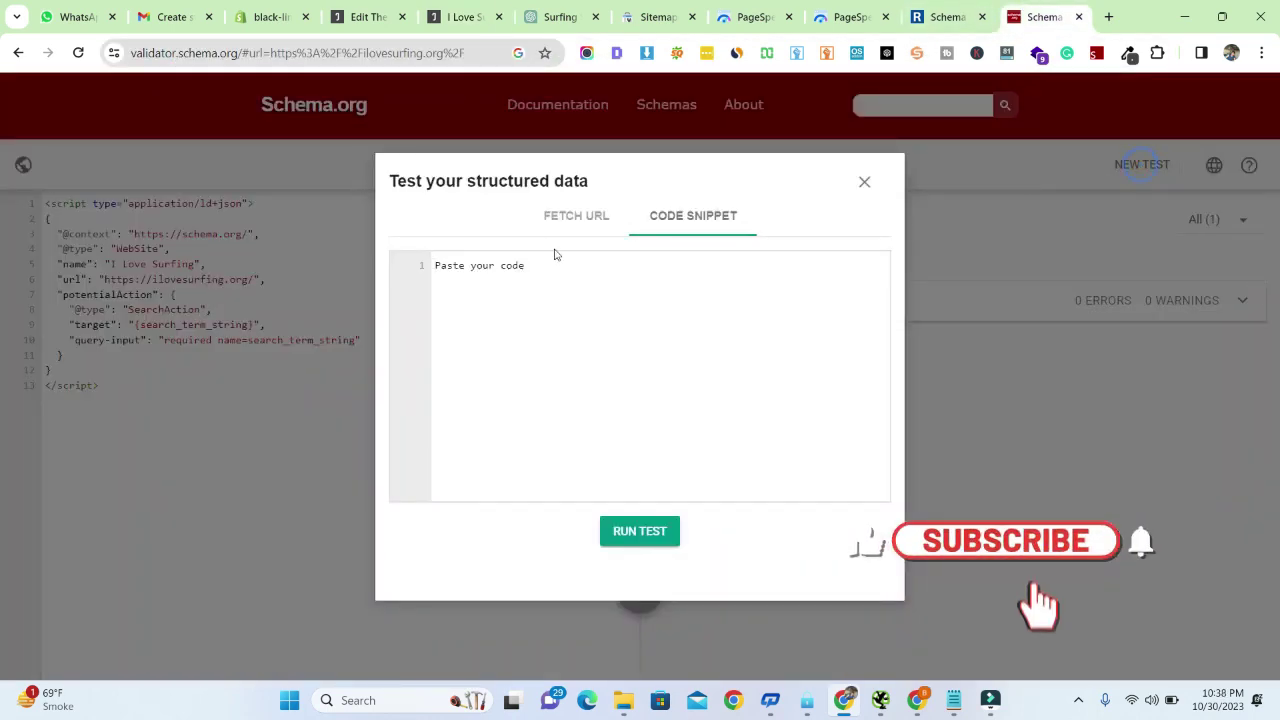
click(570, 218)
triple_click(530, 374)
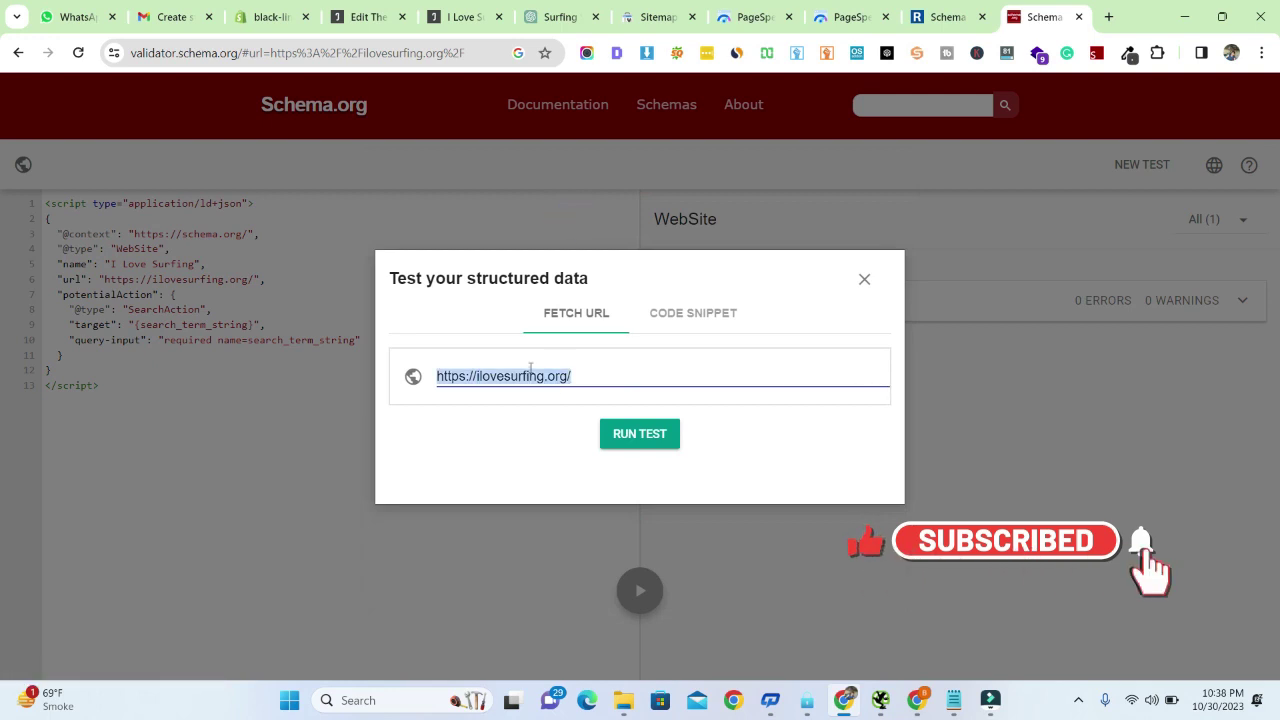
key(ctrl+v)
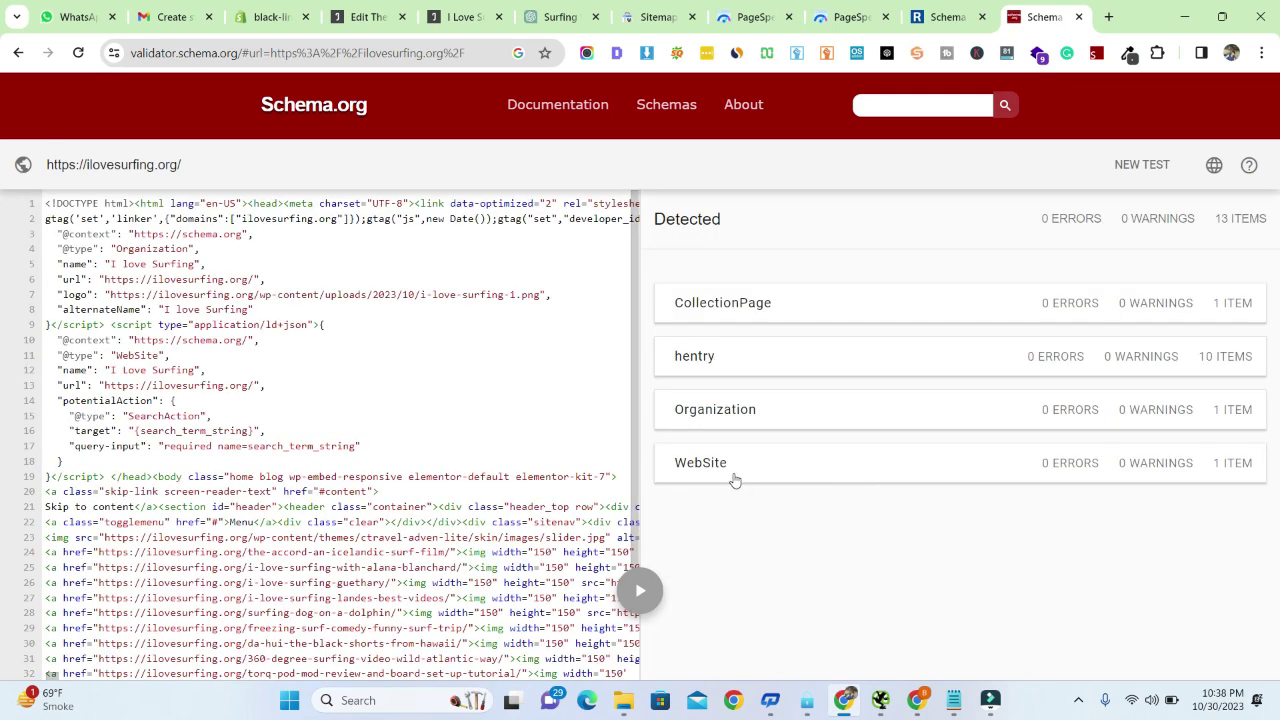
click(701, 466)
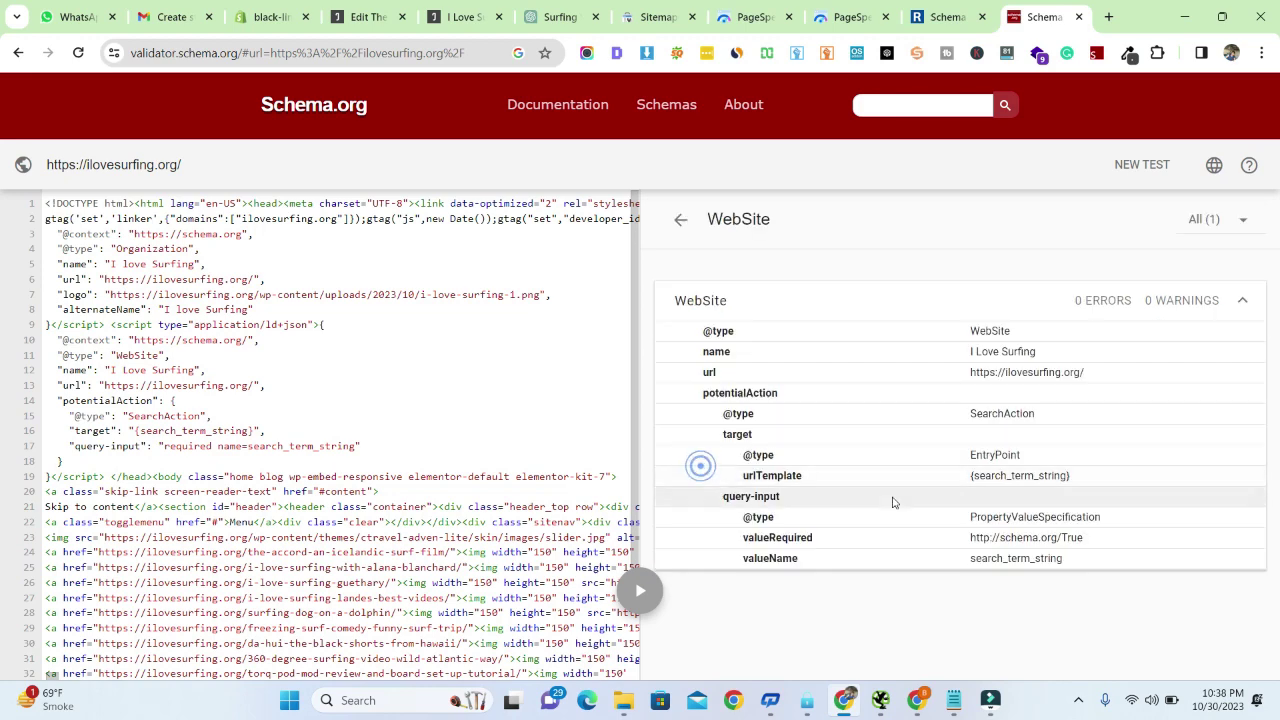
click(681, 219)
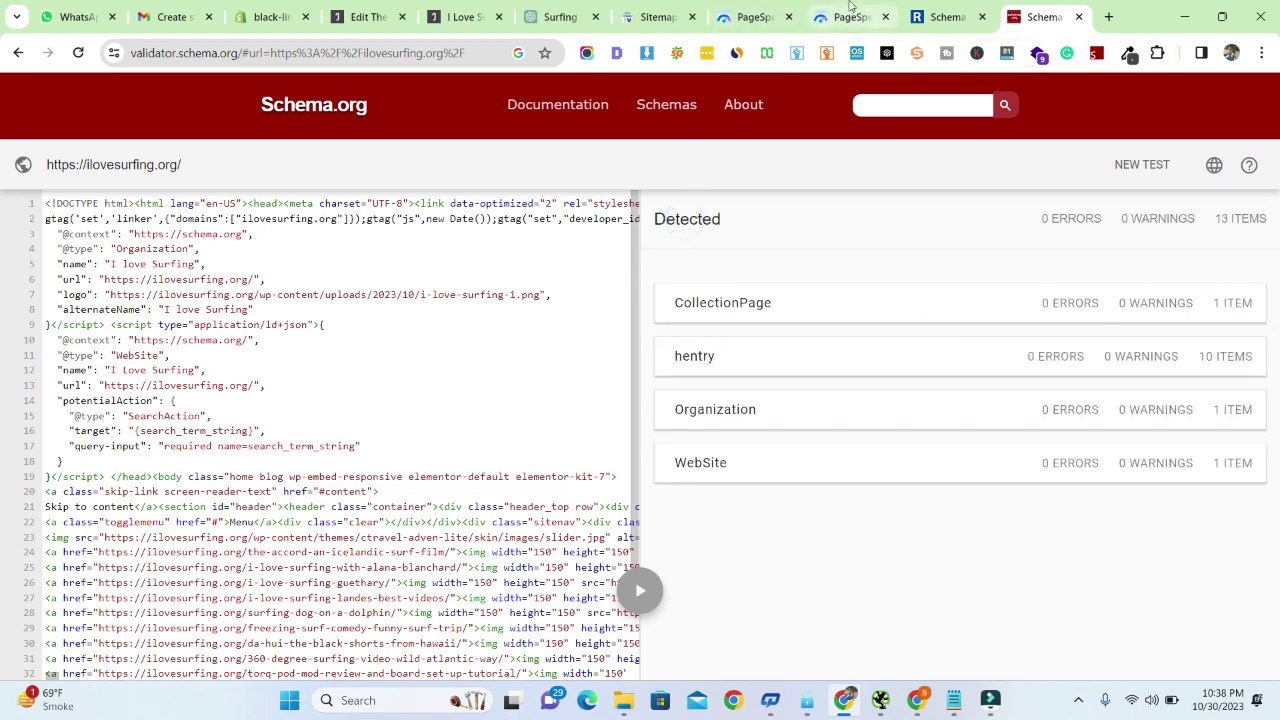
- Browse RankRanger's schema types, keep Website - Sitelinks Searchbox, and return to the header.php editor
click(945, 17)
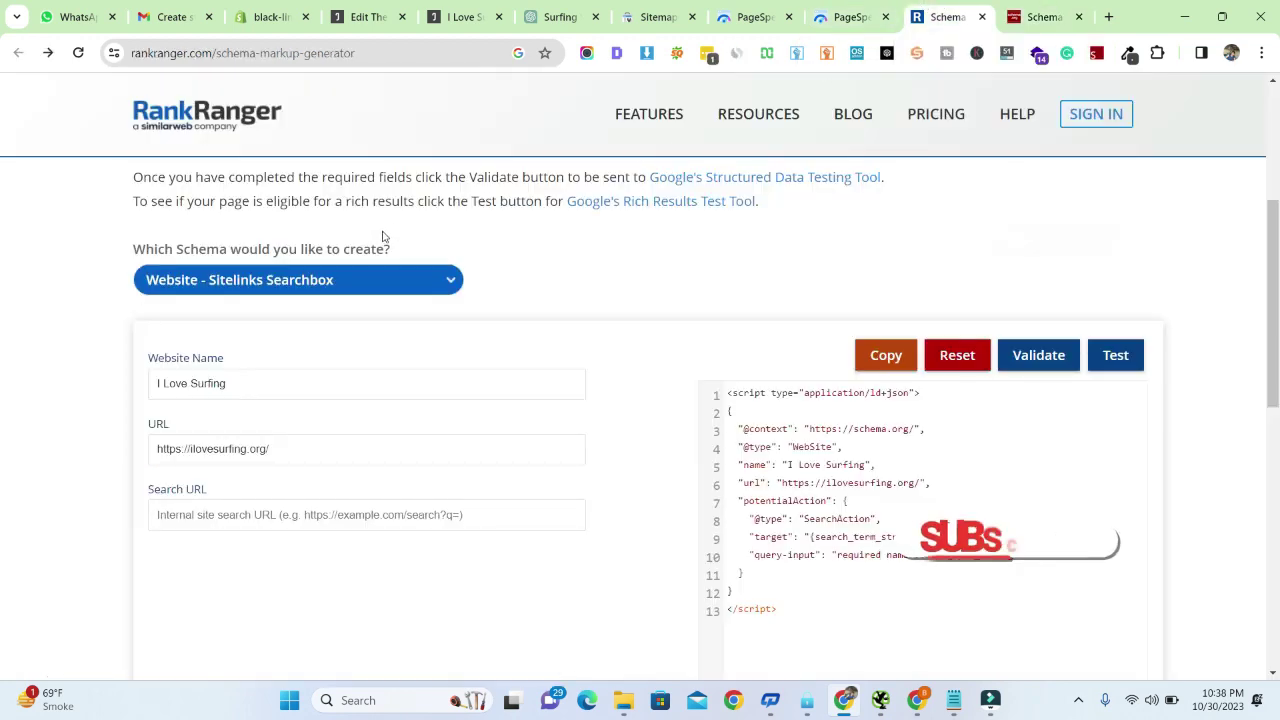
click(374, 284)
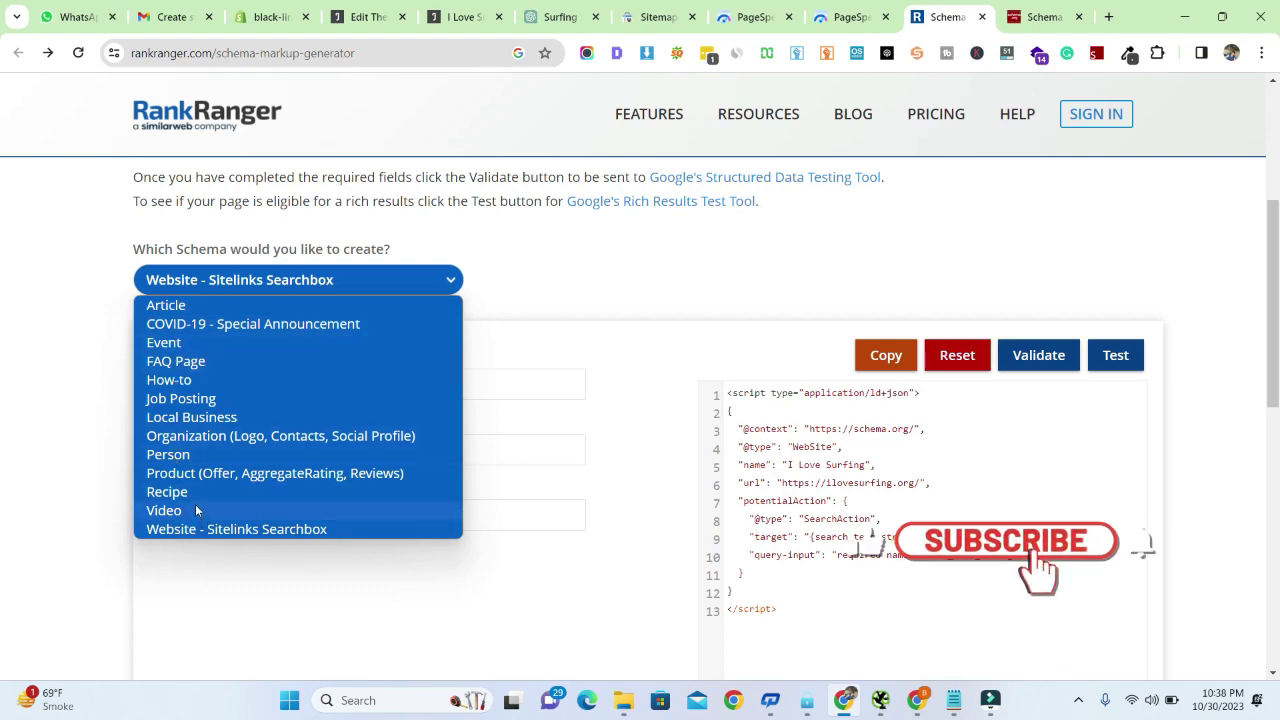
click(50, 388)
scroll(647, 335, up, 4)
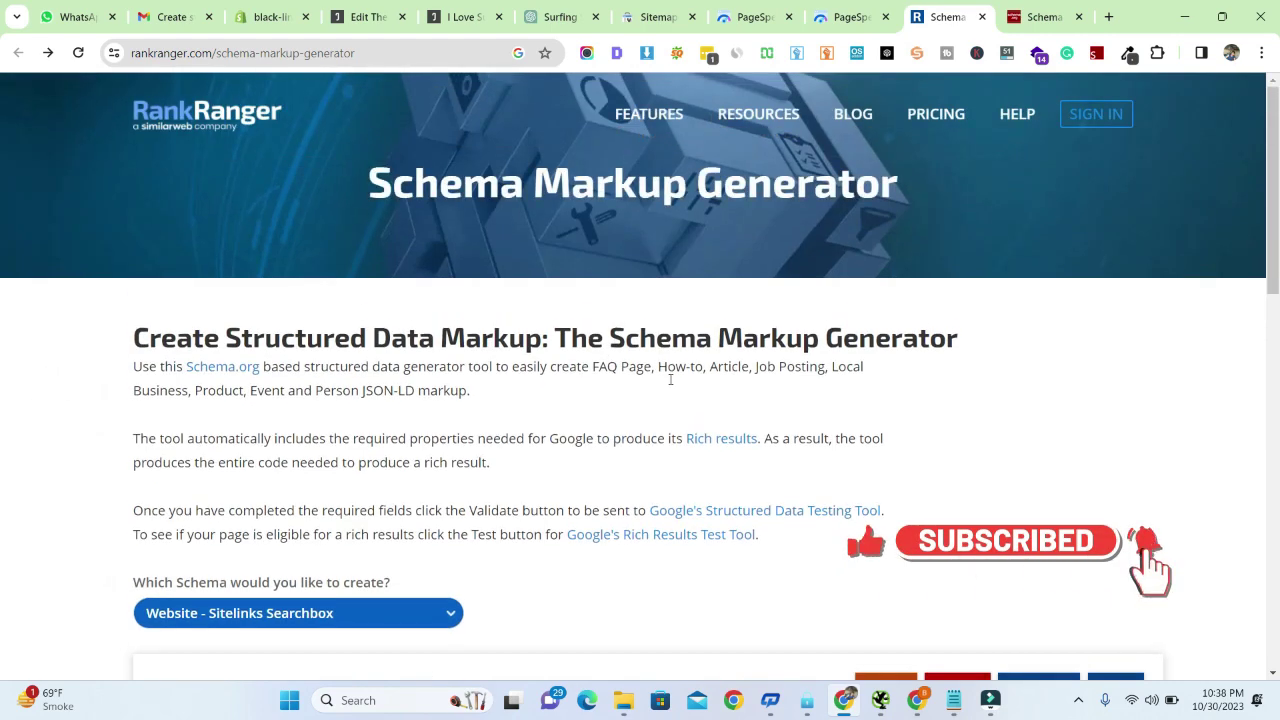
scroll(647, 451, down, 2)
scroll(647, 451, up, 2)
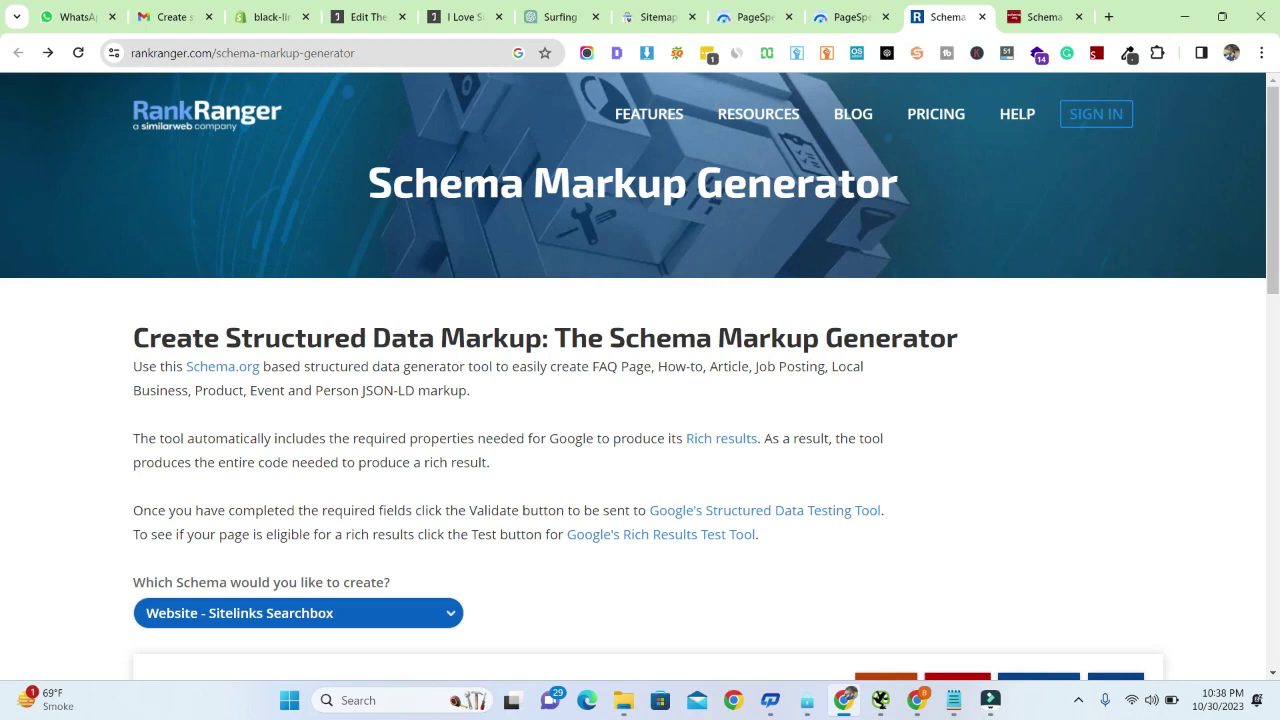
click(367, 17)
scroll(597, 277, up, 5)
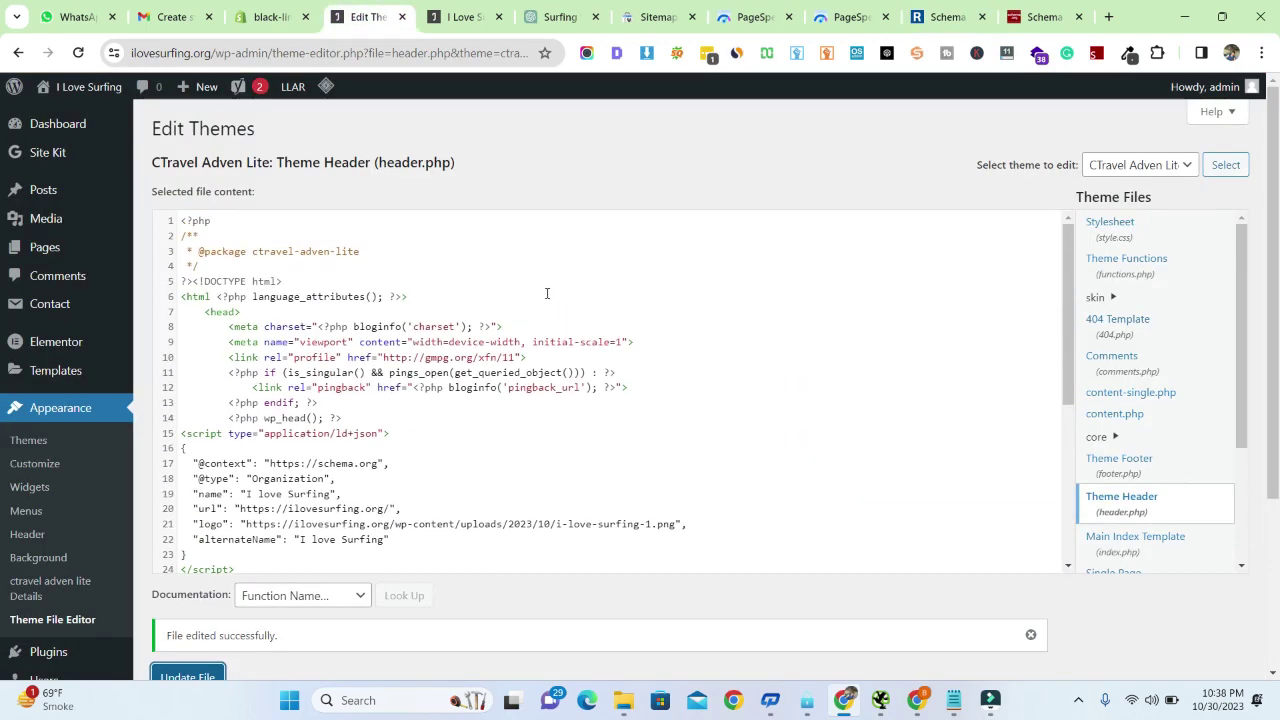